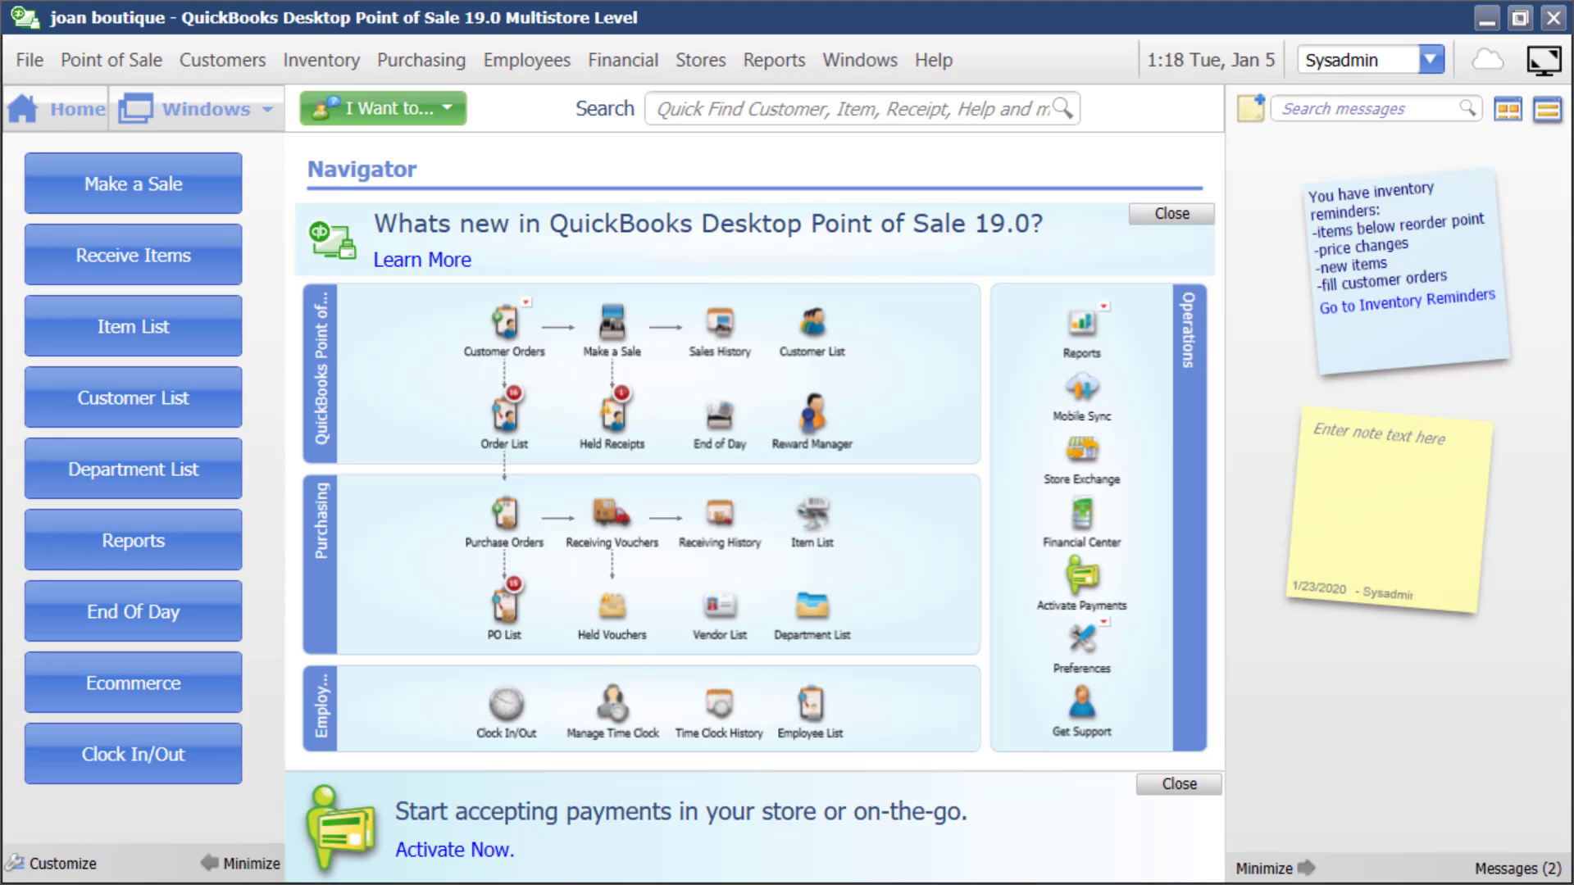
Open the Report Center, view its overview of common reports, and return to the full list of reports.
click(776, 63)
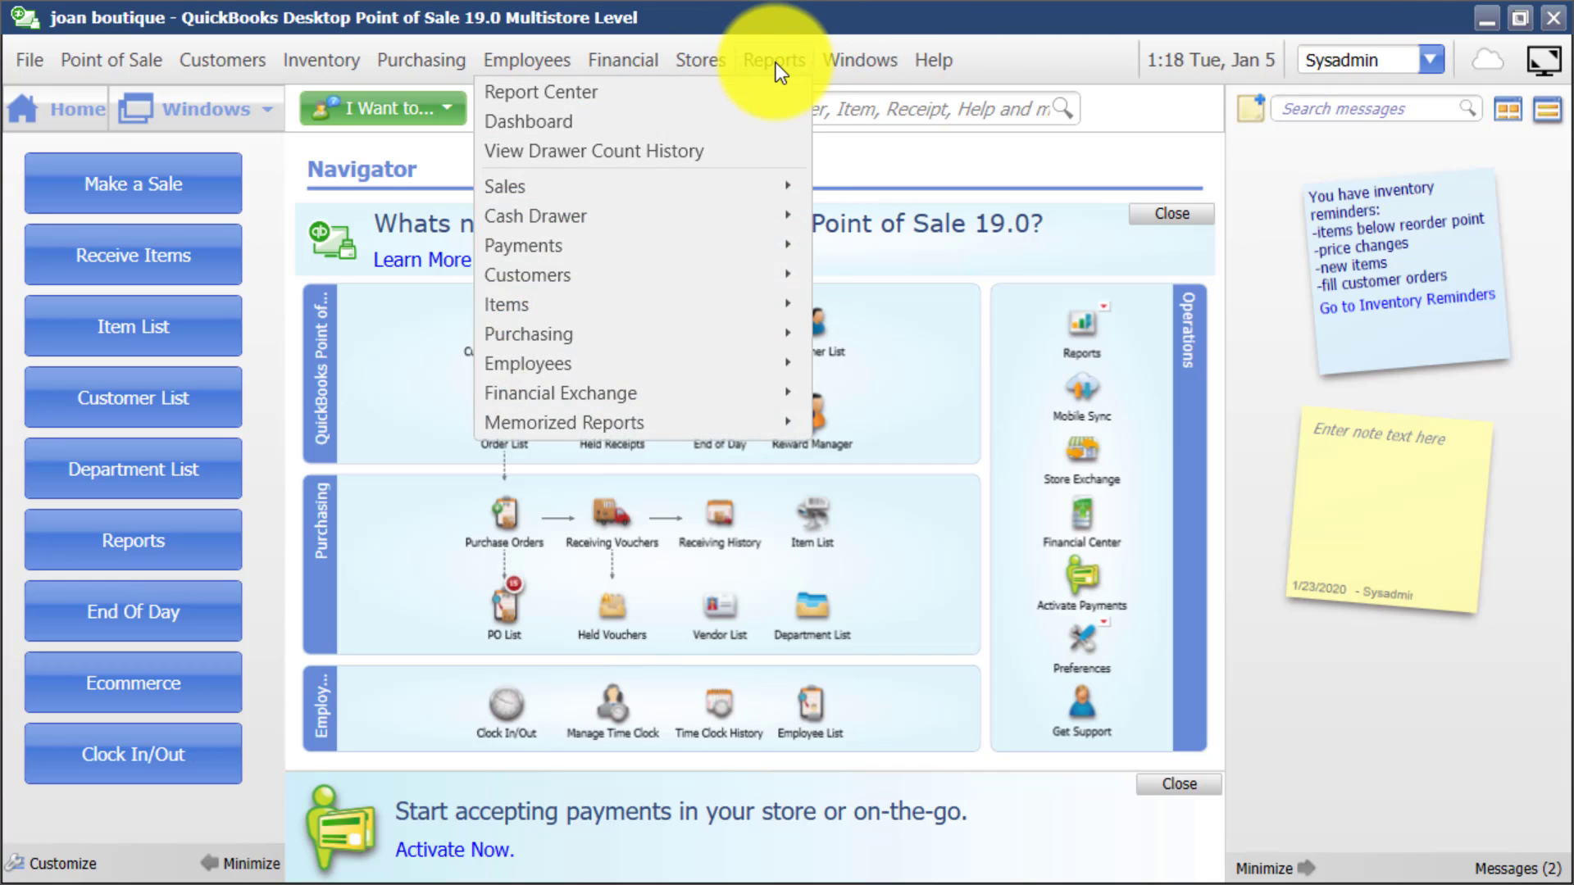
click(735, 95)
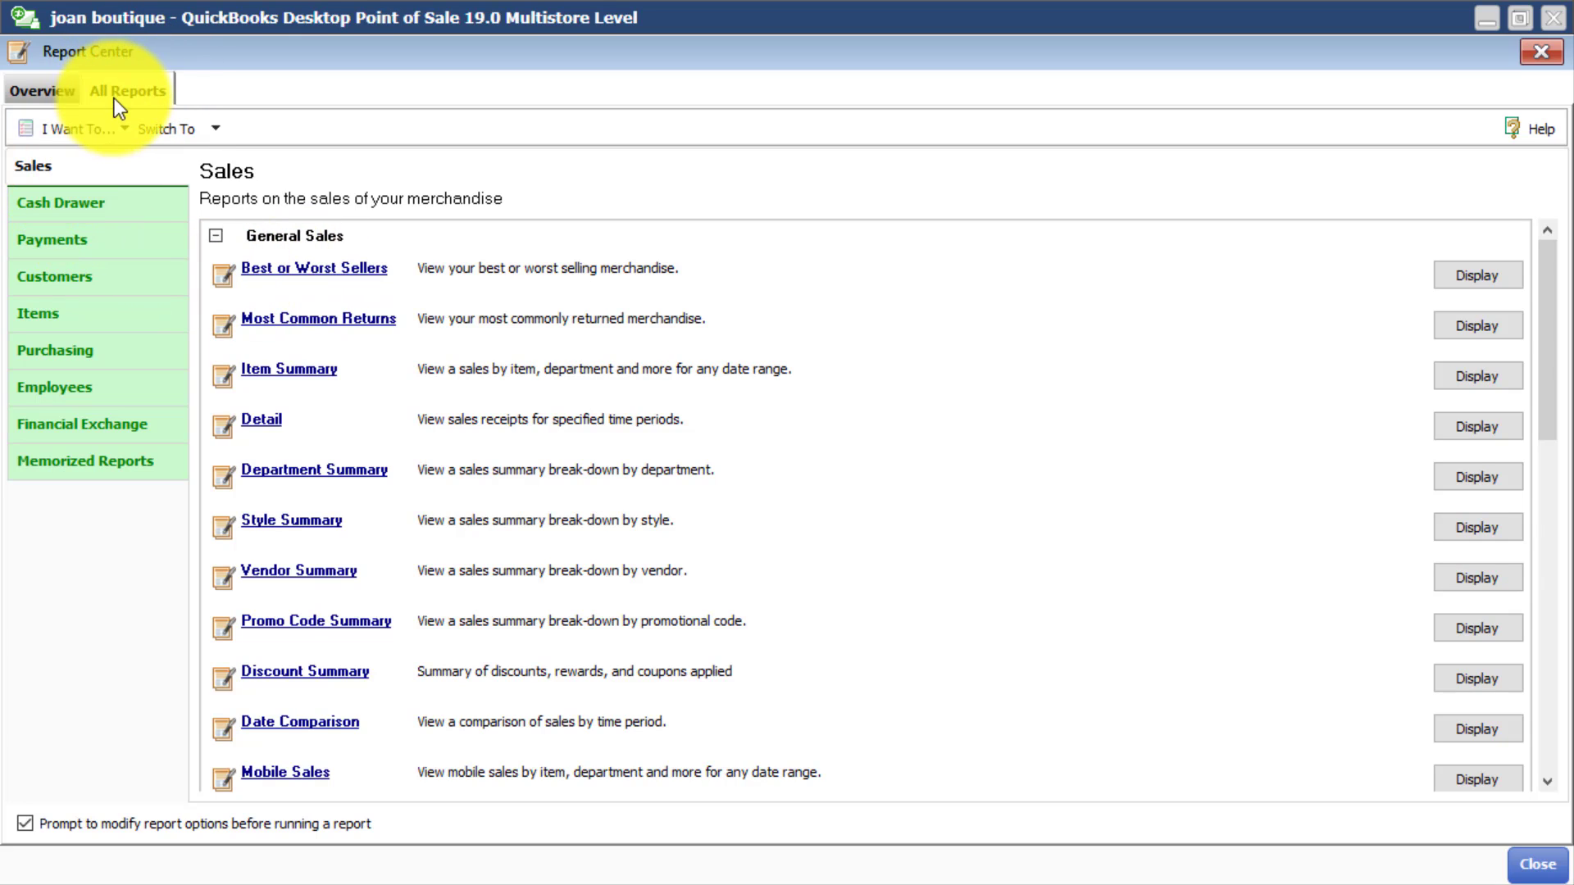
click(28, 87)
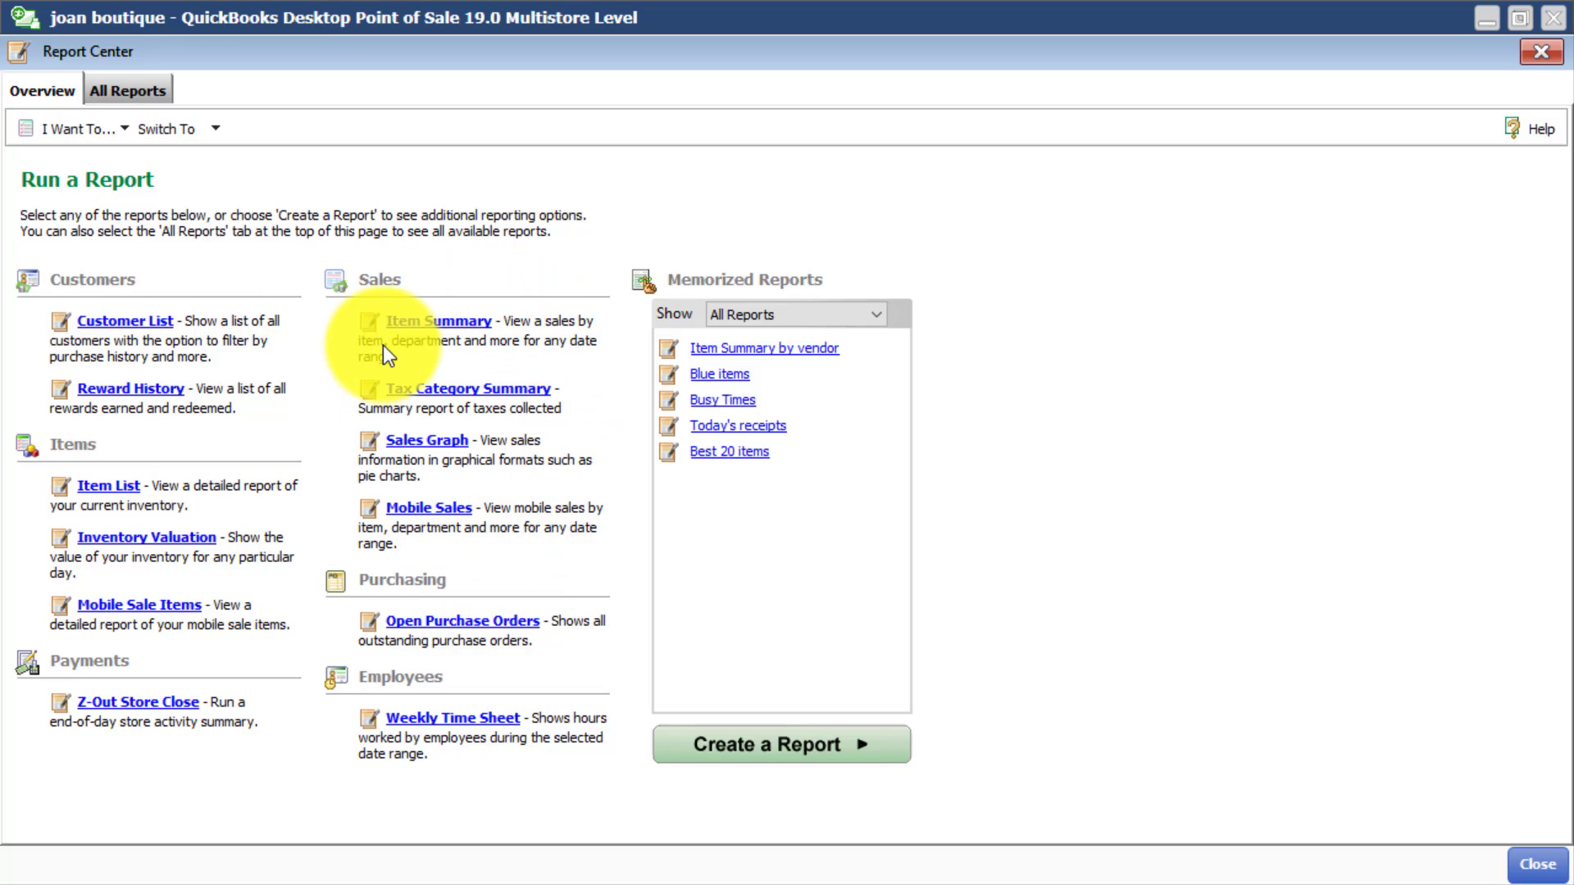
click(137, 90)
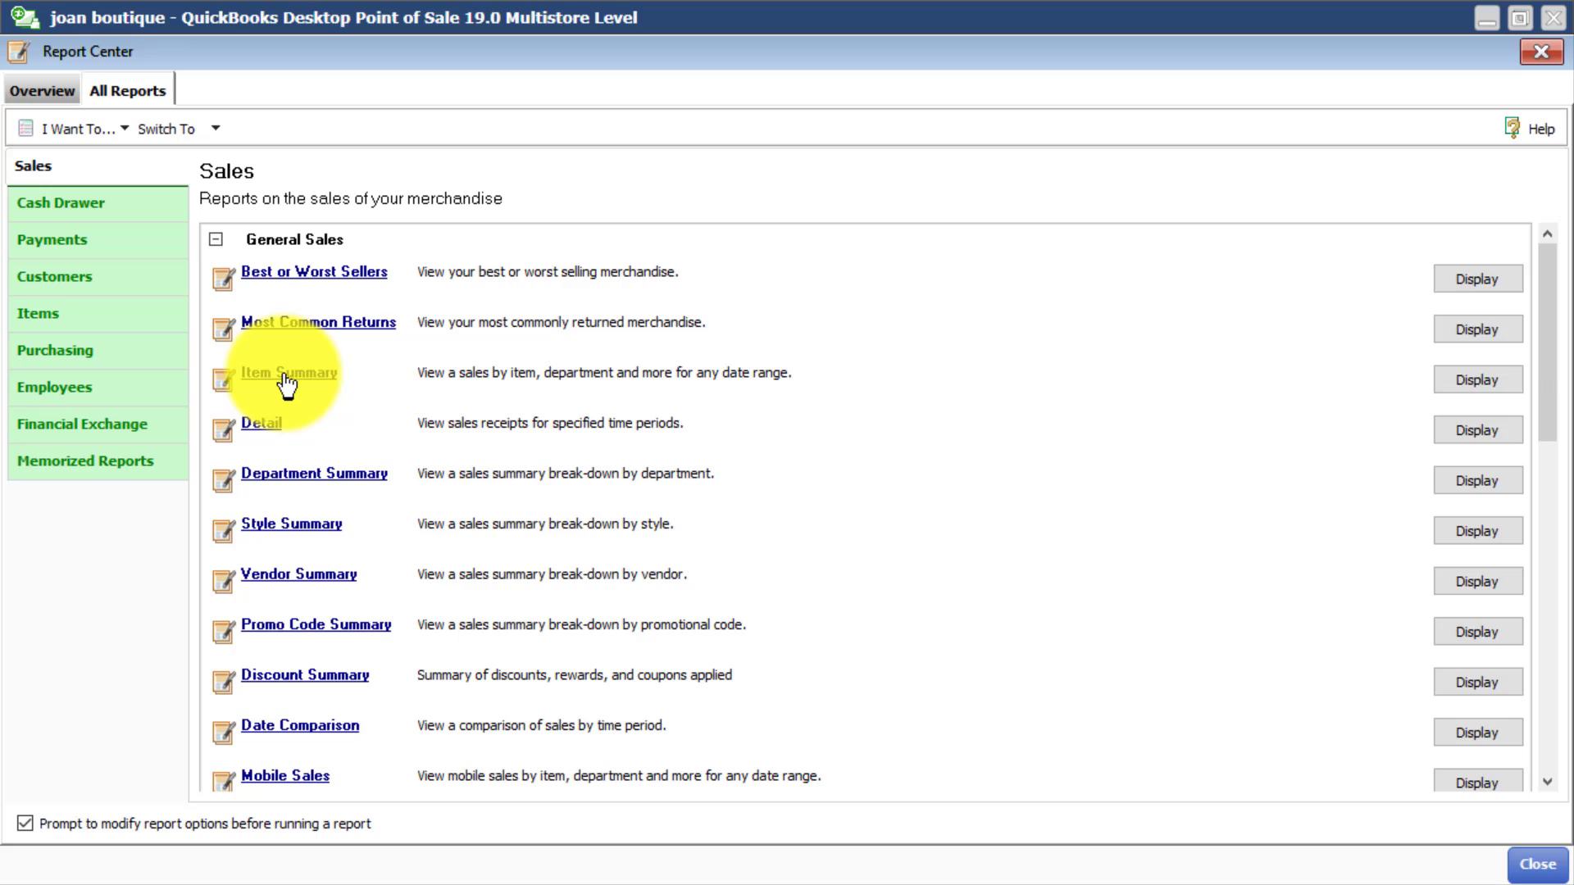
Run the Item Summary sales report with its options reverted to the defaults, and set its date range to Last 90 Days.
mouse_move(231, 380)
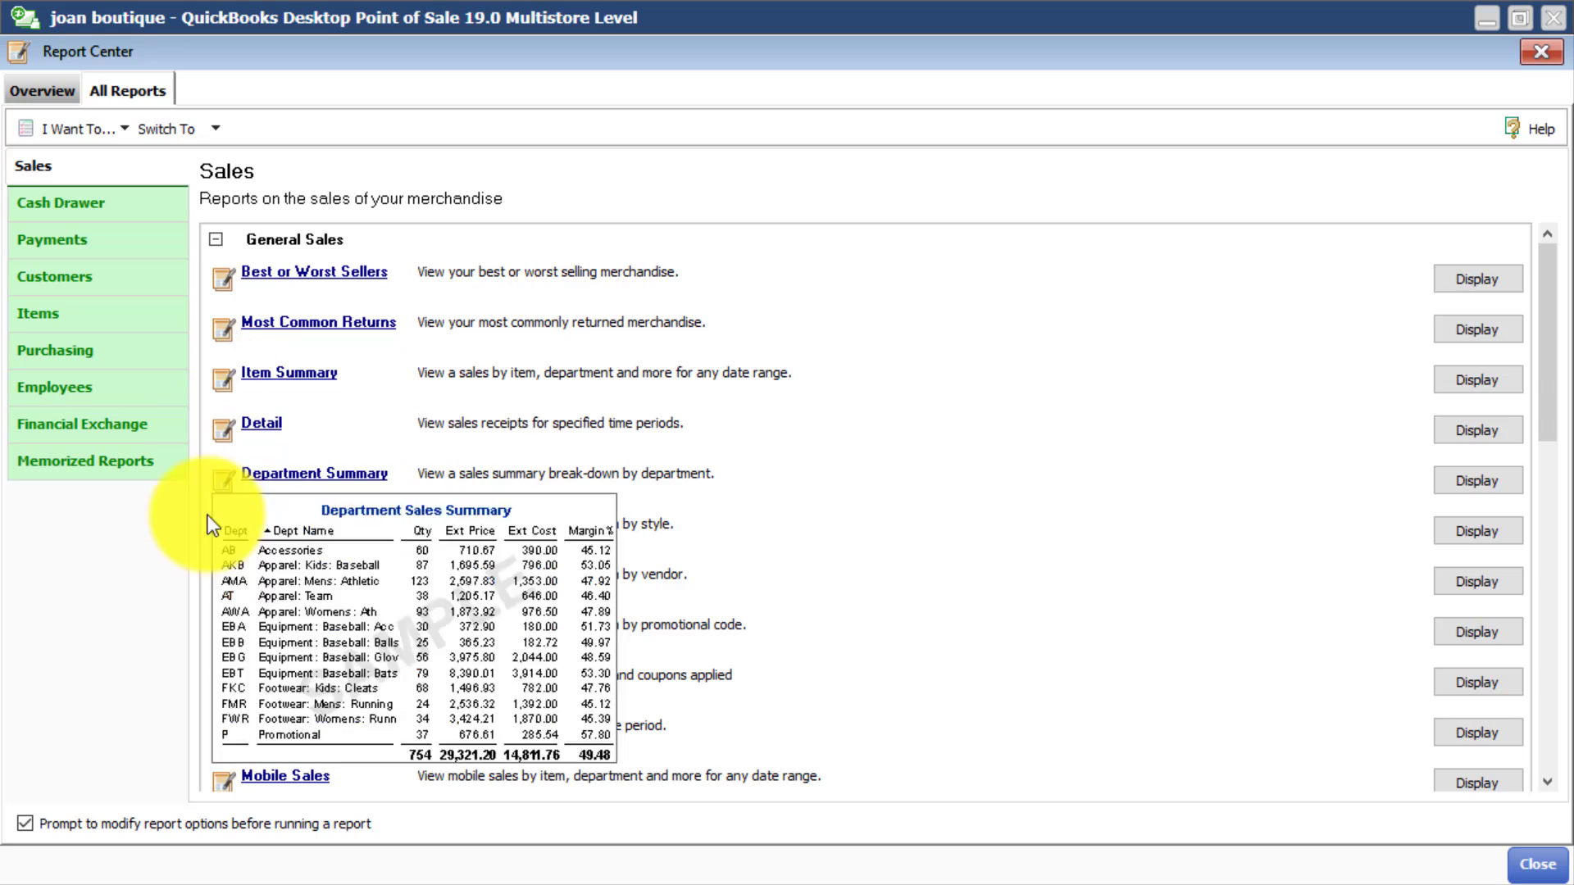
click(18, 824)
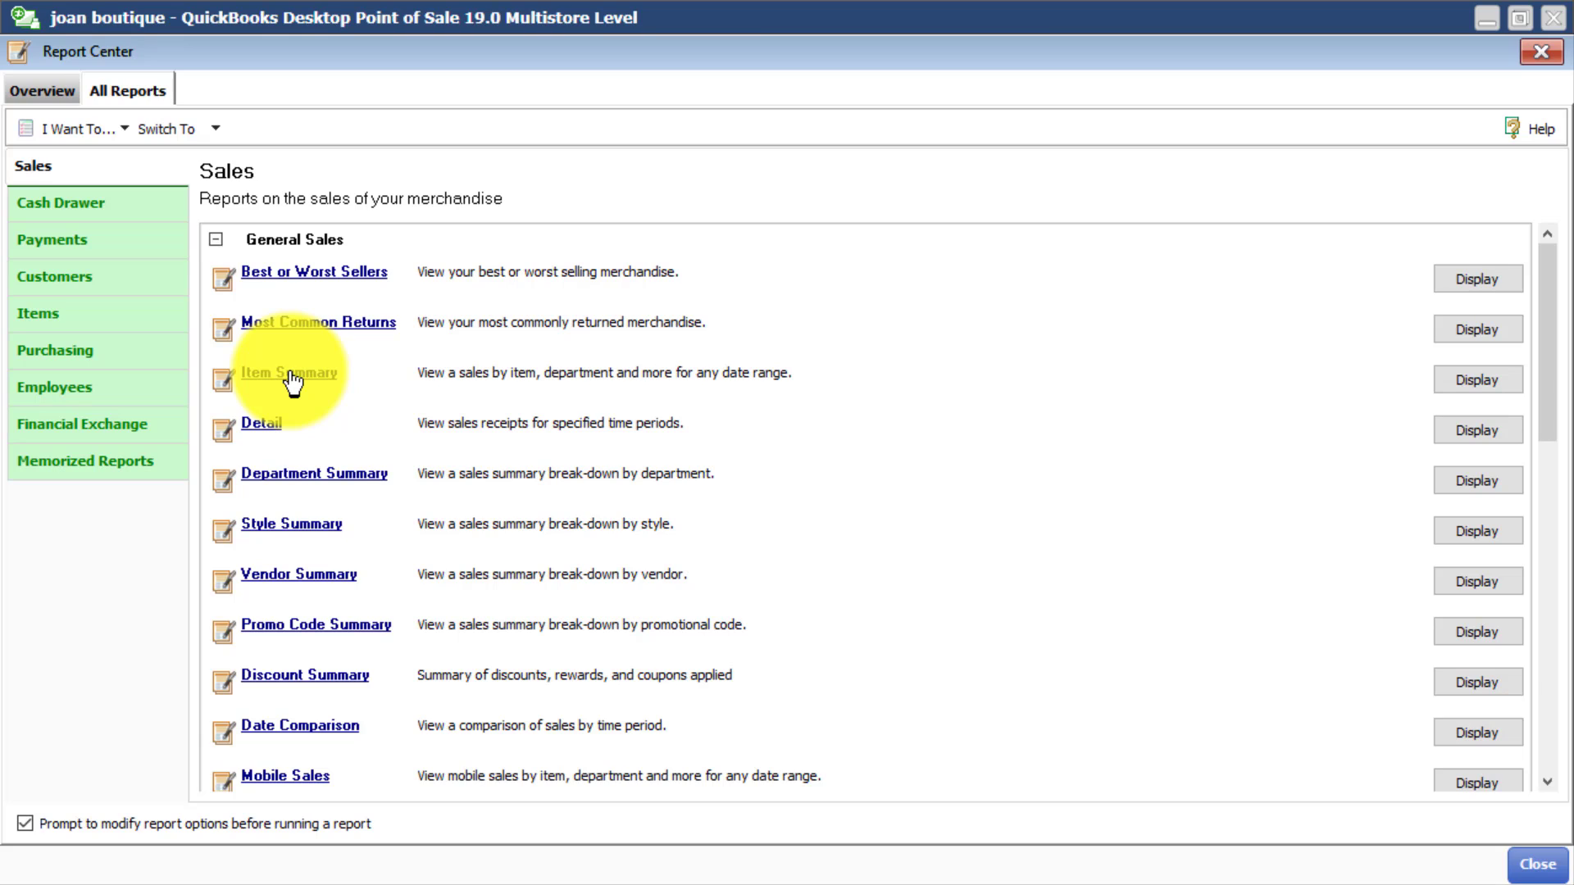
click(1489, 380)
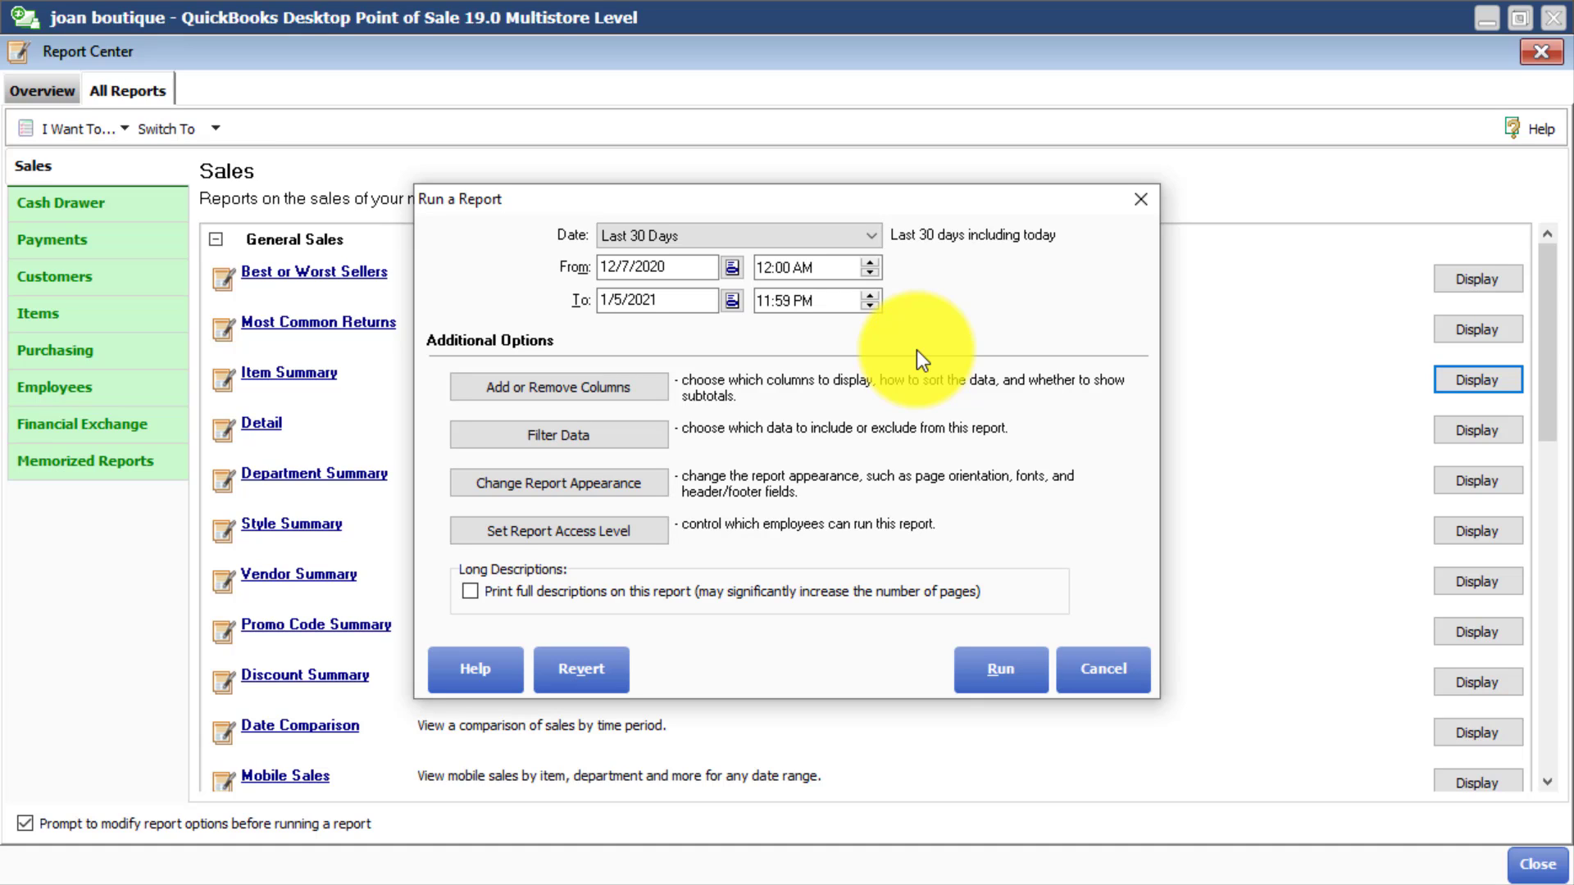
click(572, 670)
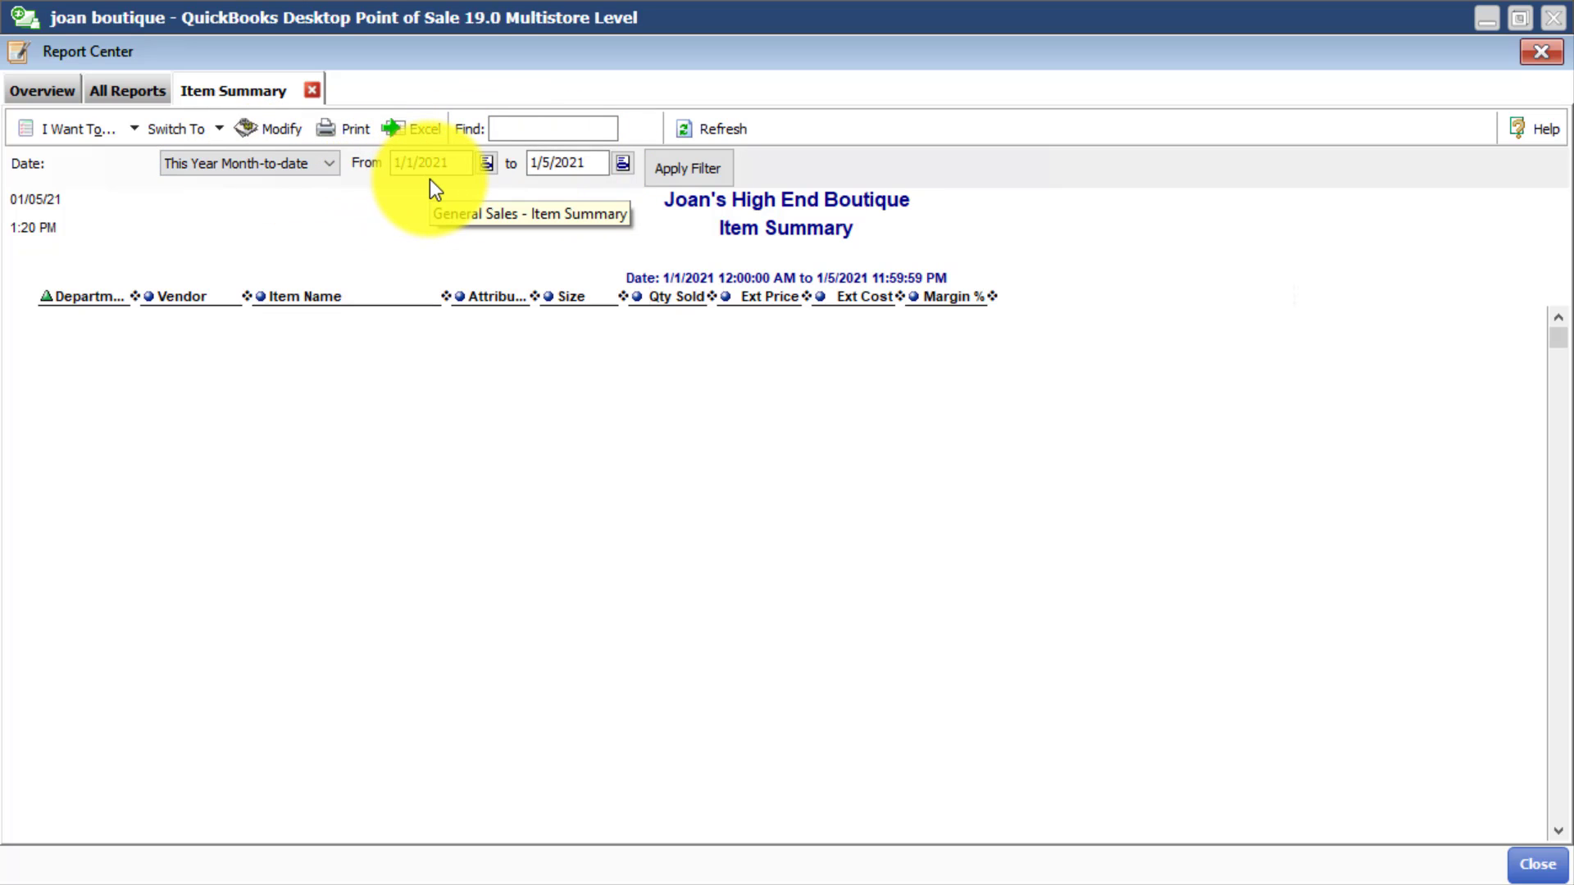
click(331, 162)
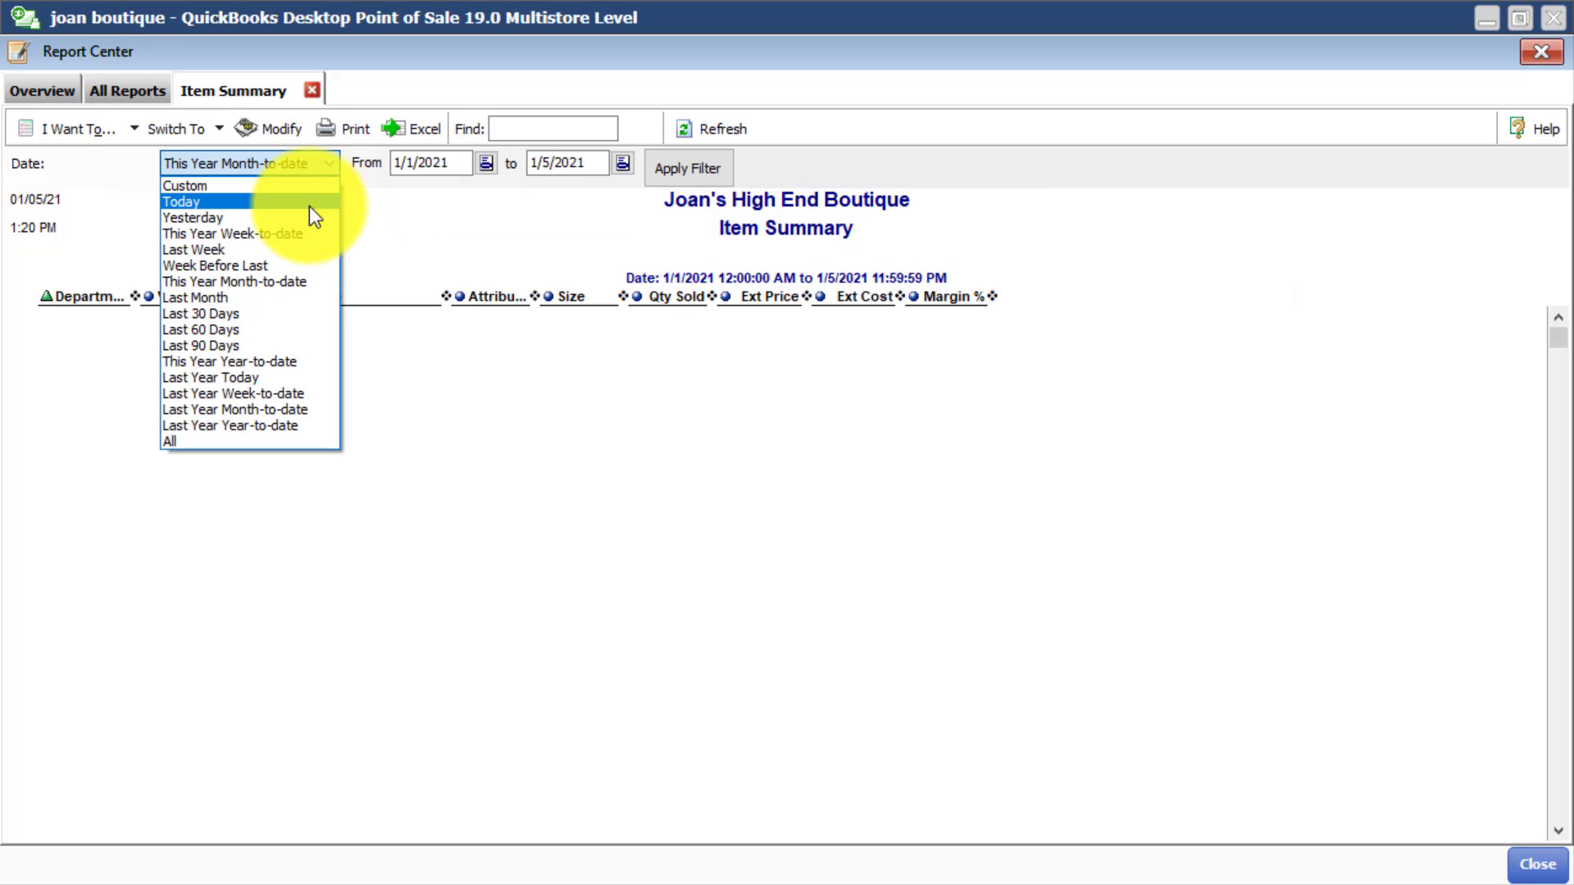
click(263, 345)
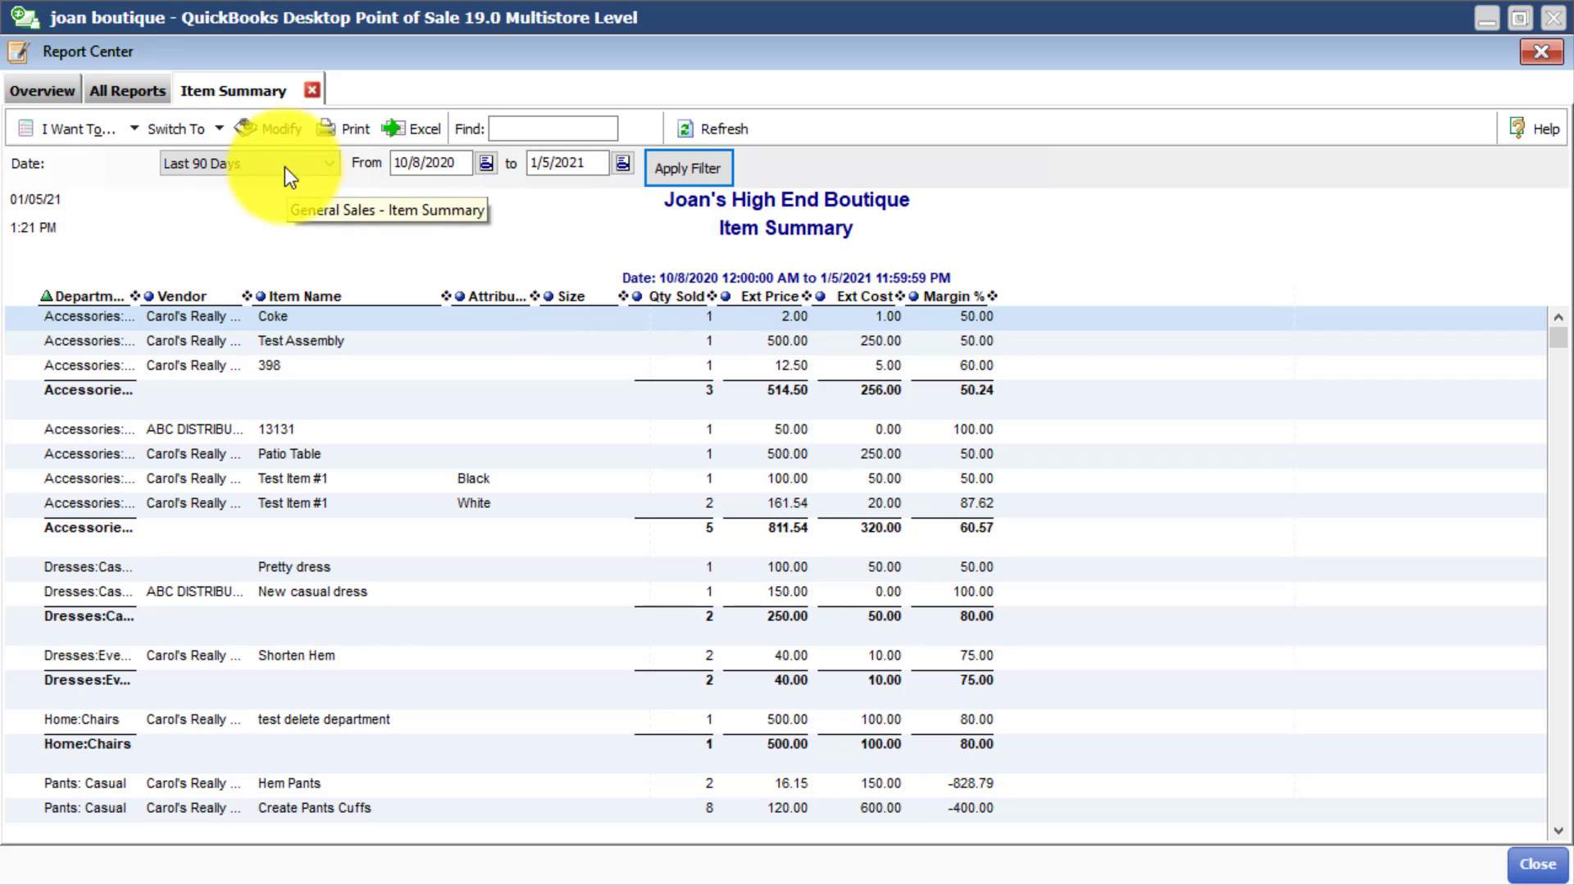
Modify the Item Summary report to include the Total Margin $ column and sort by Vendor, and rerun it.
click(281, 128)
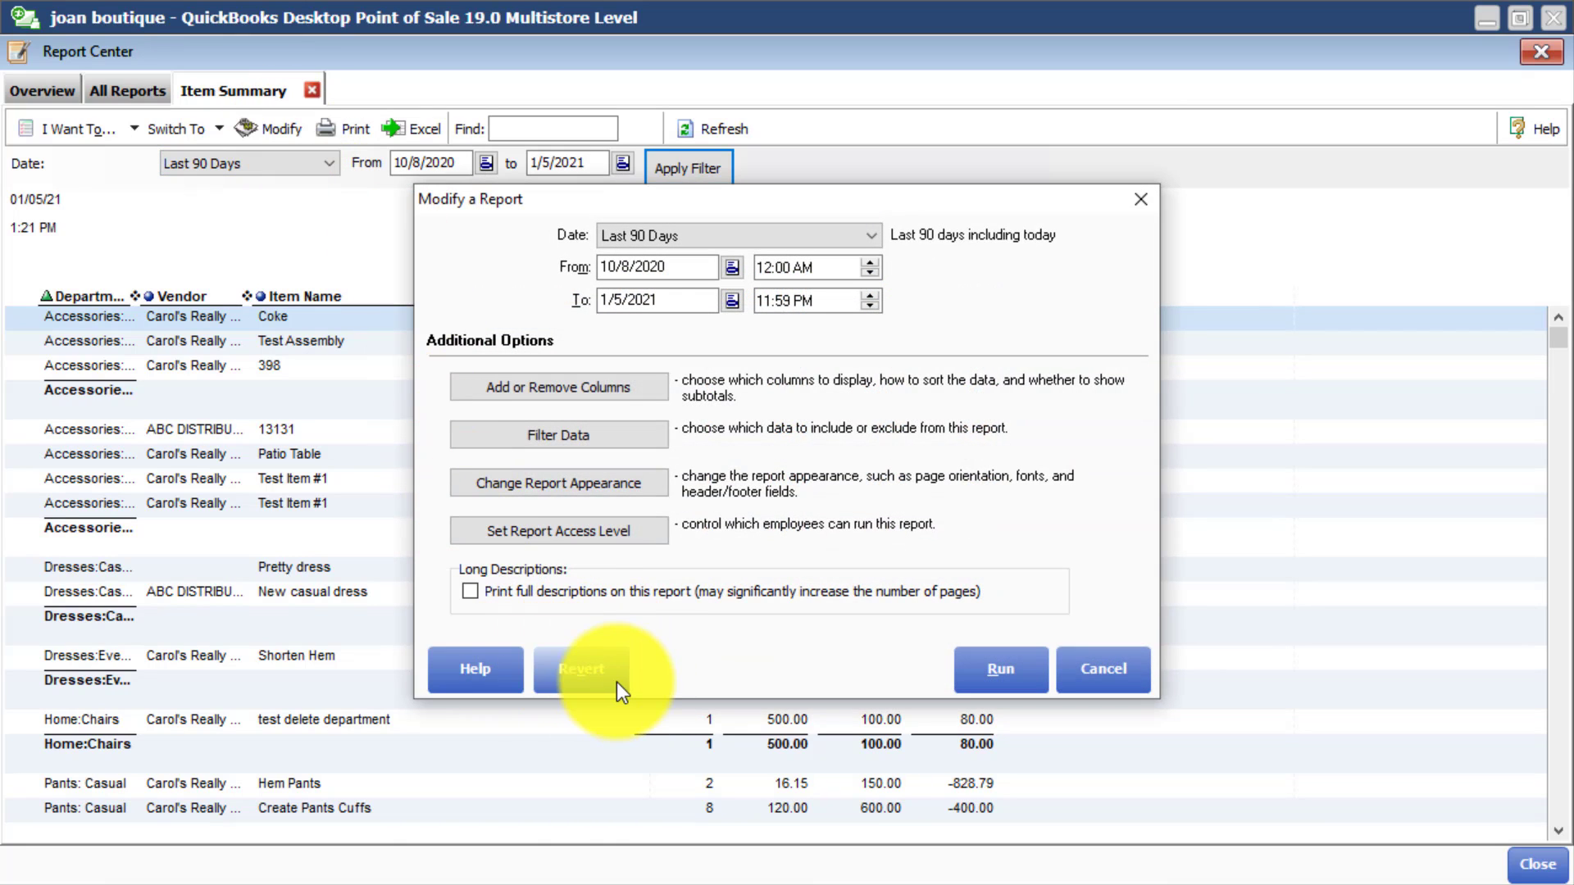
click(621, 385)
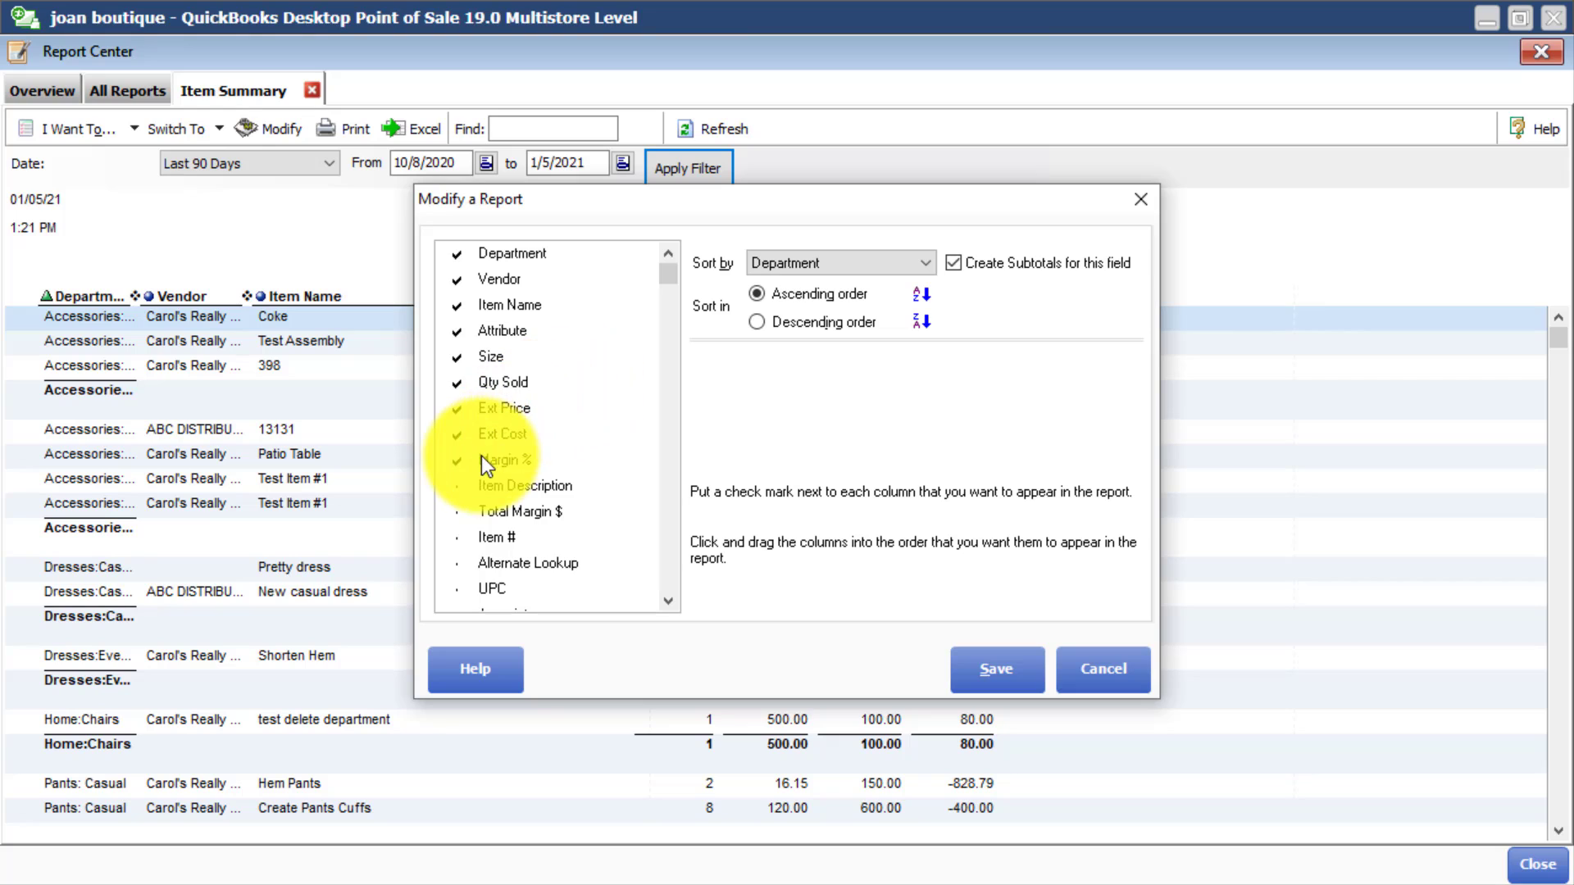
click(458, 511)
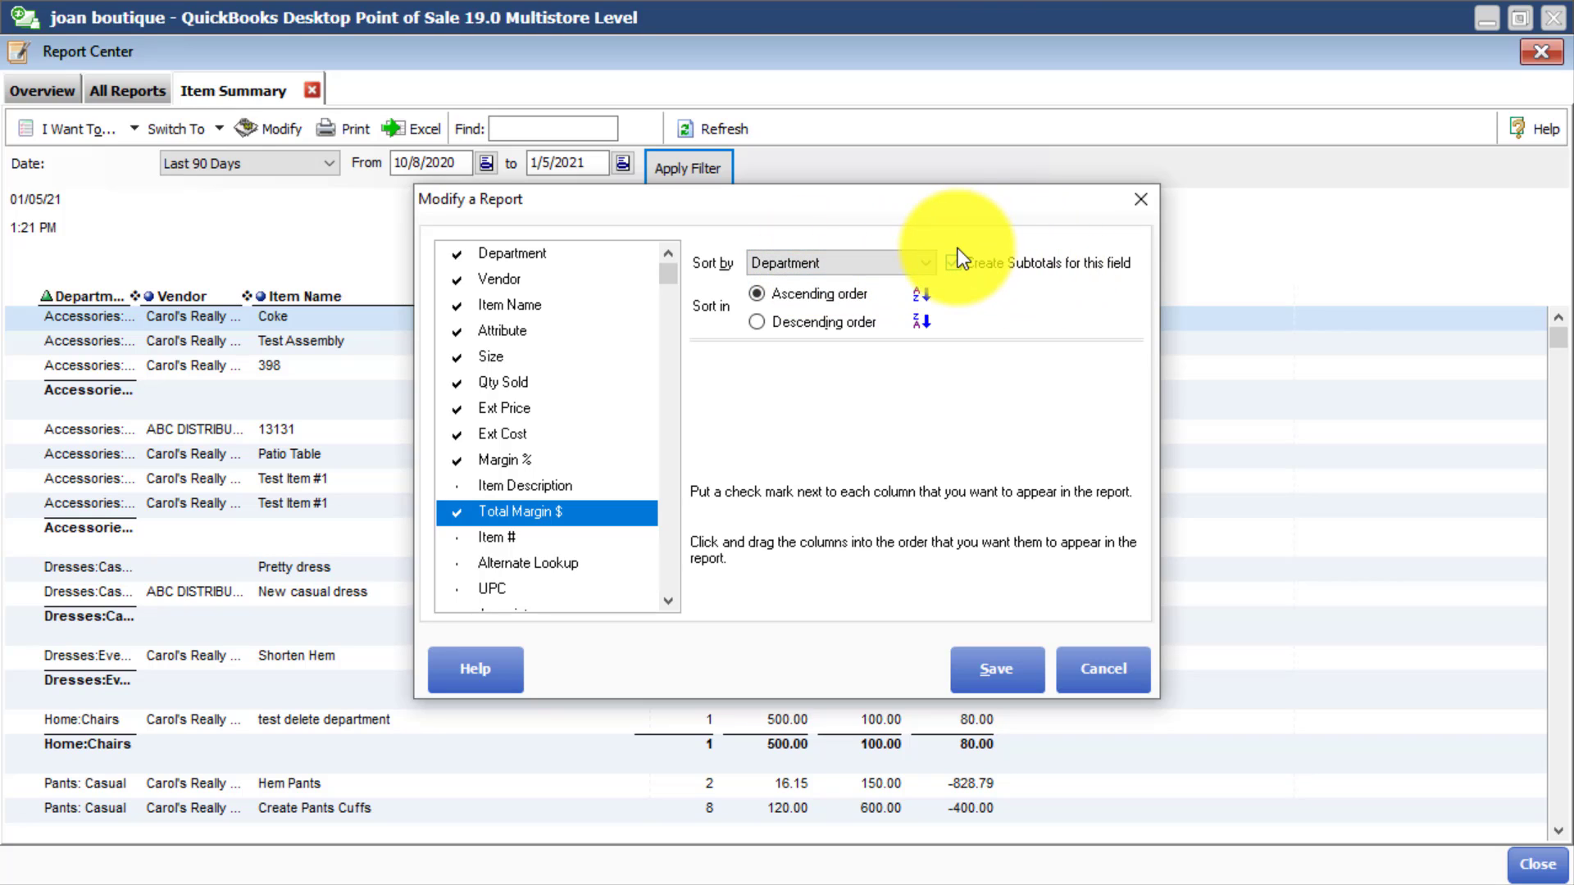
click(876, 264)
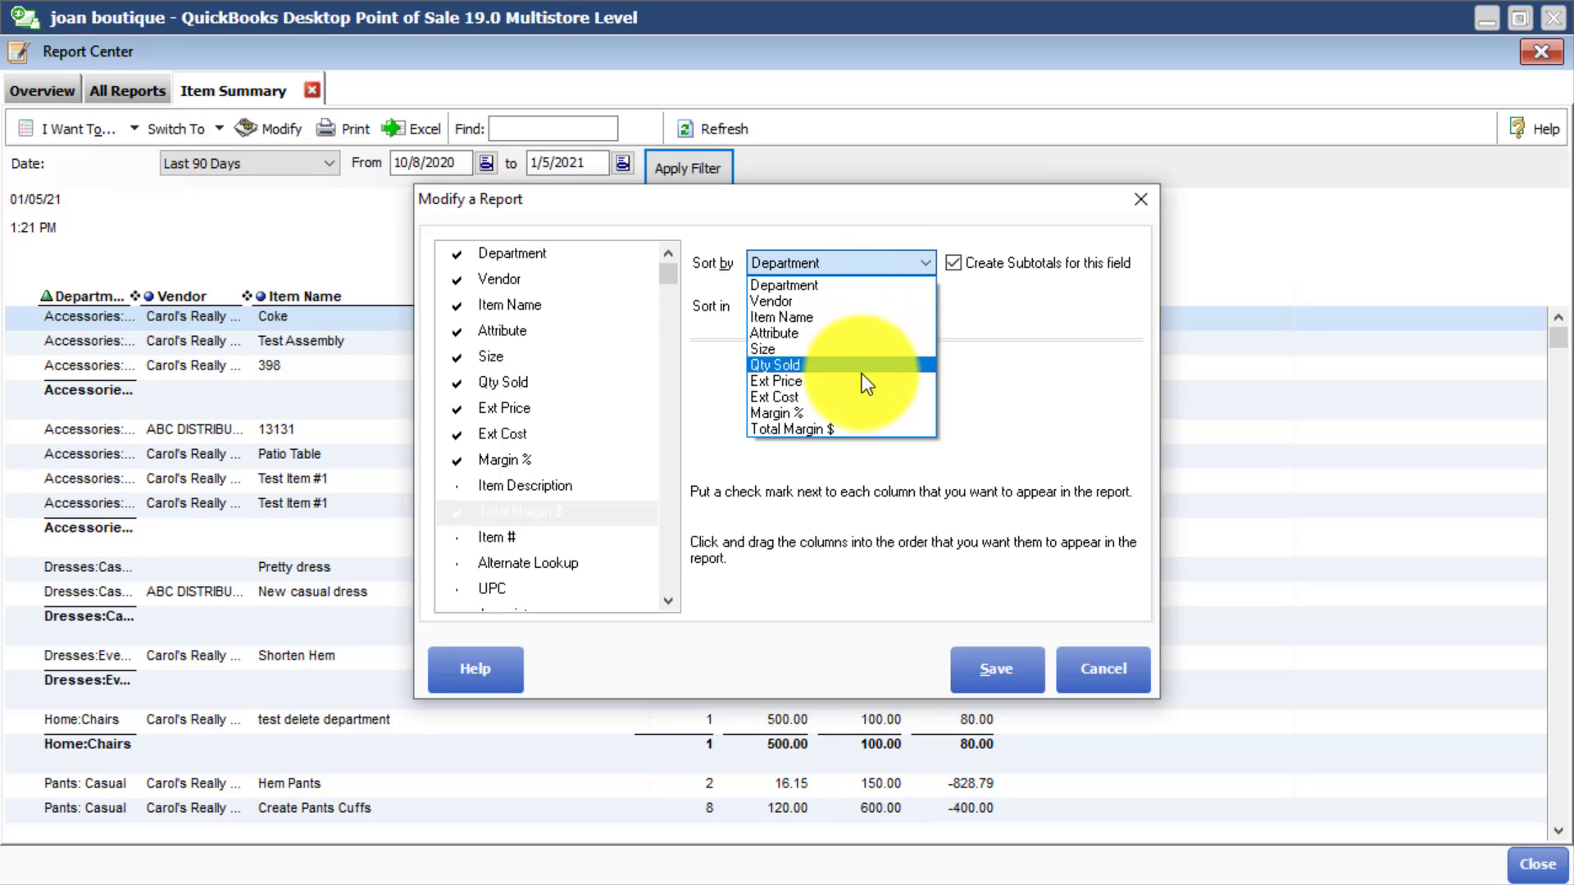
click(847, 300)
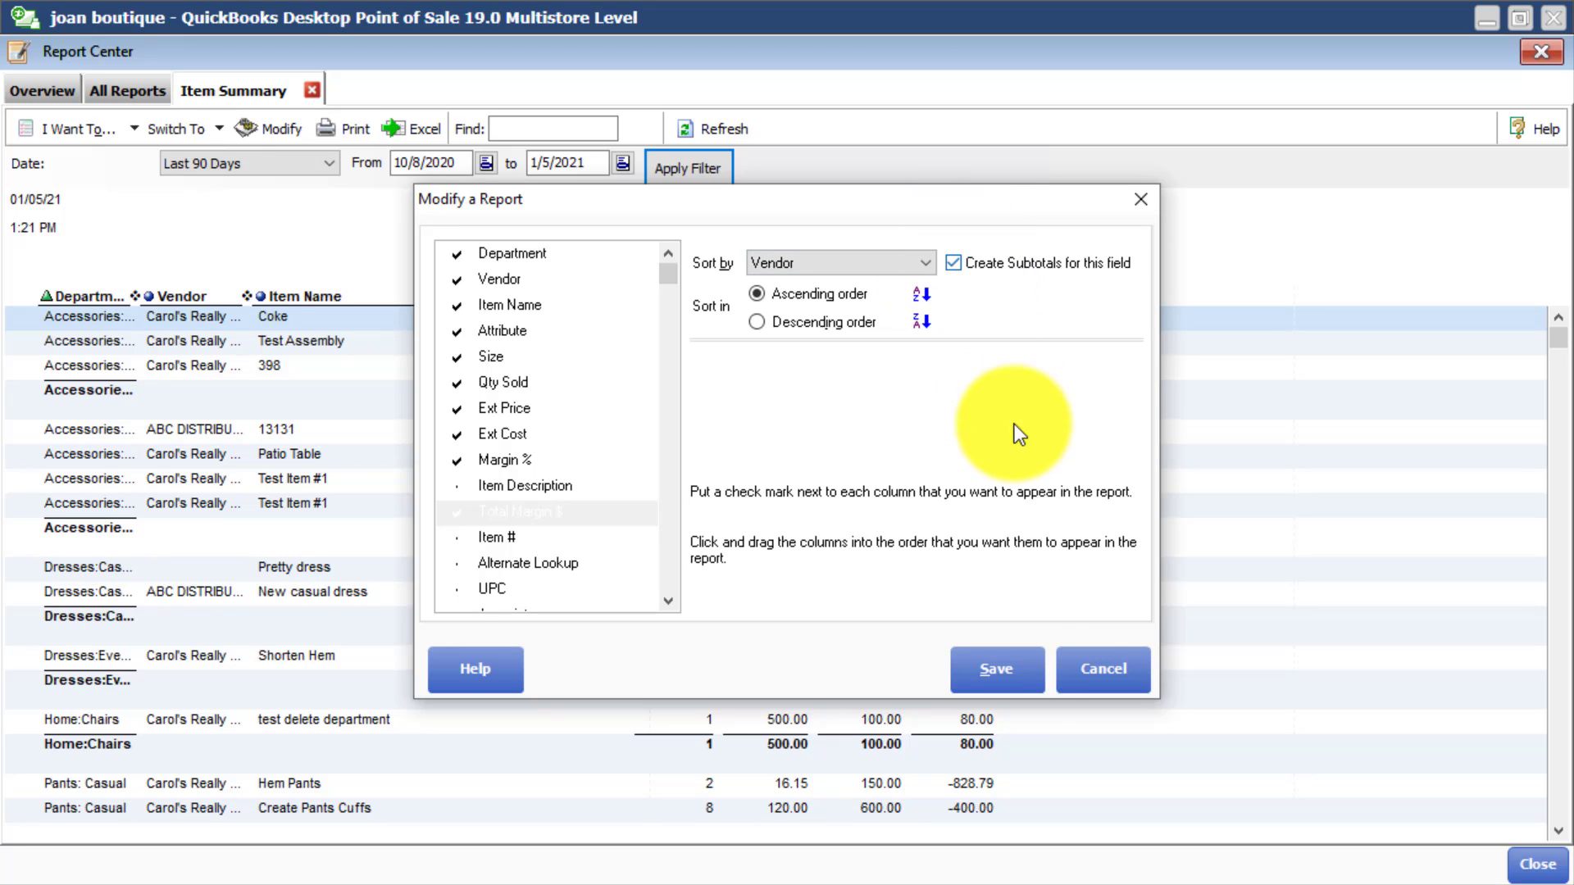
click(1018, 682)
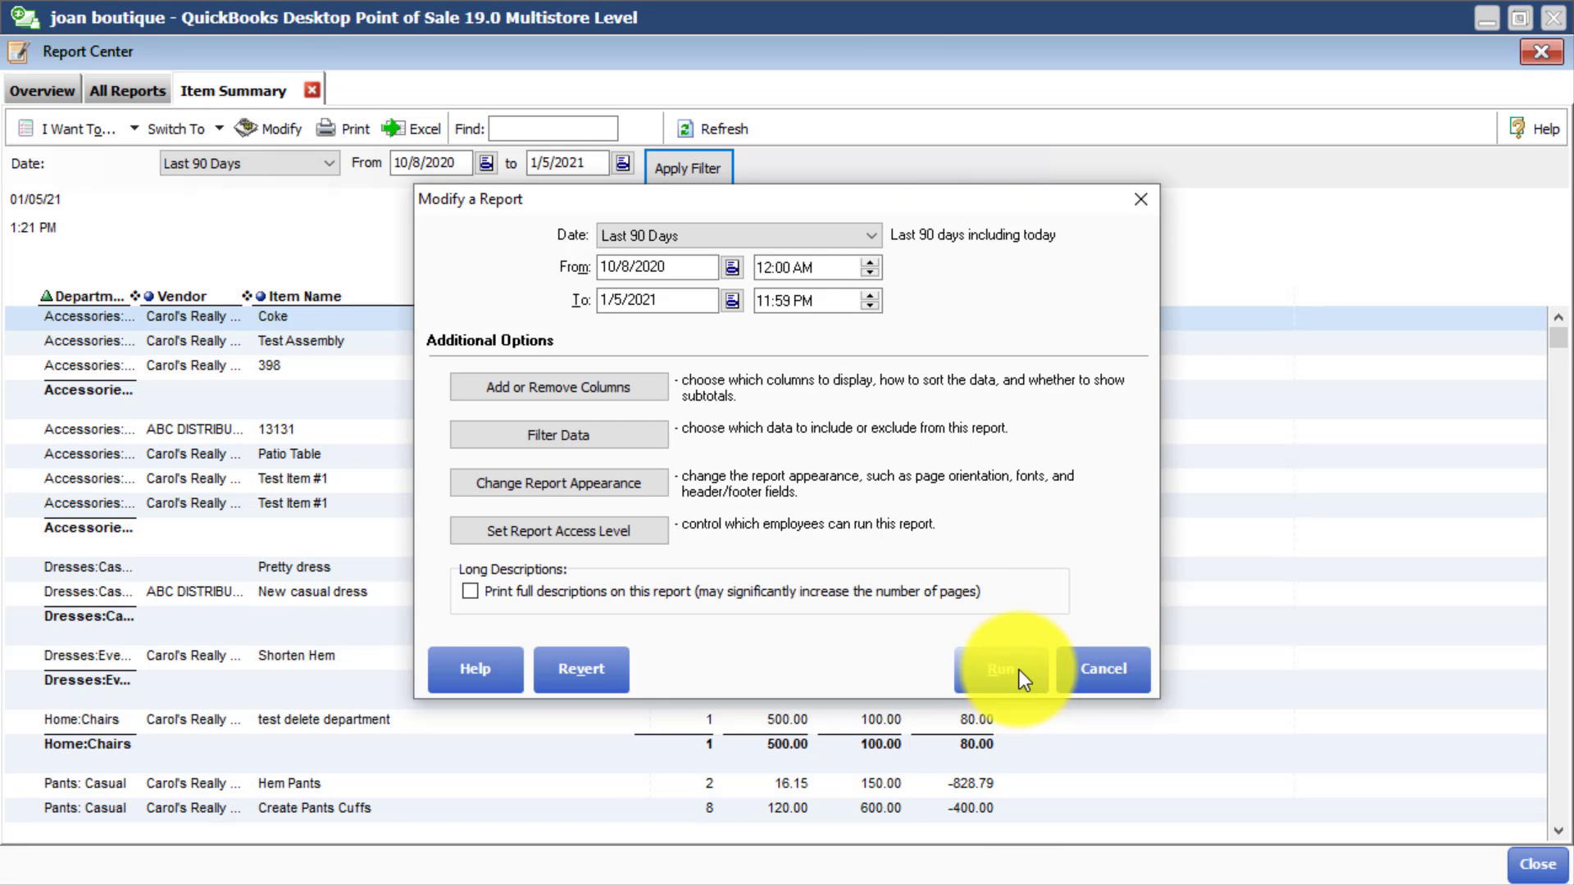
click(1020, 670)
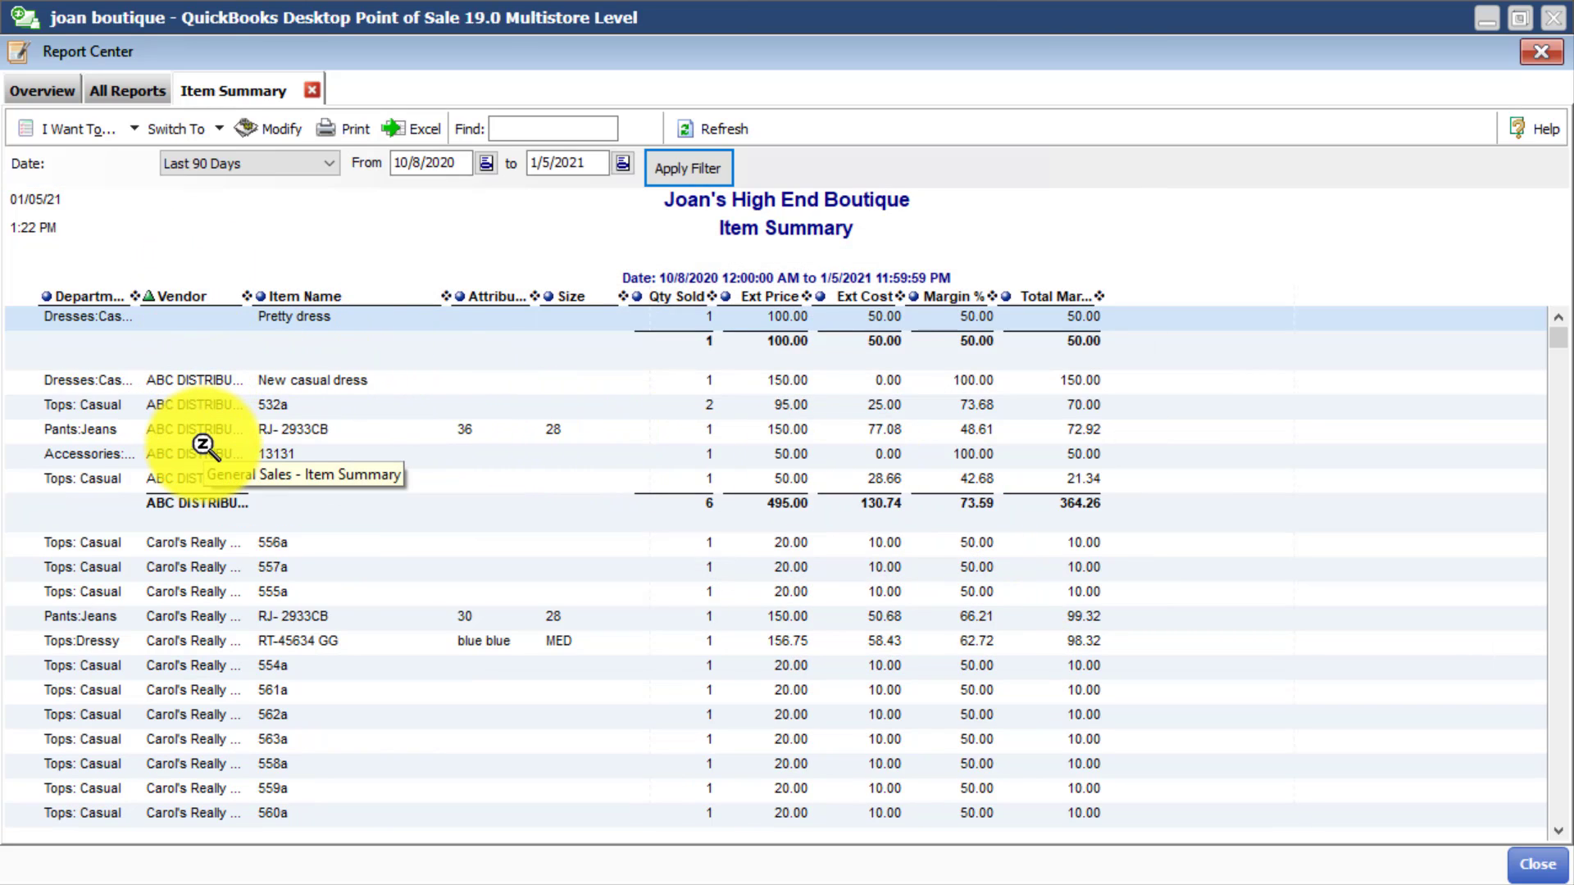
Re-sort the report by Department, Vendor and Item Name in turn, ending on Vendor.
click(86, 295)
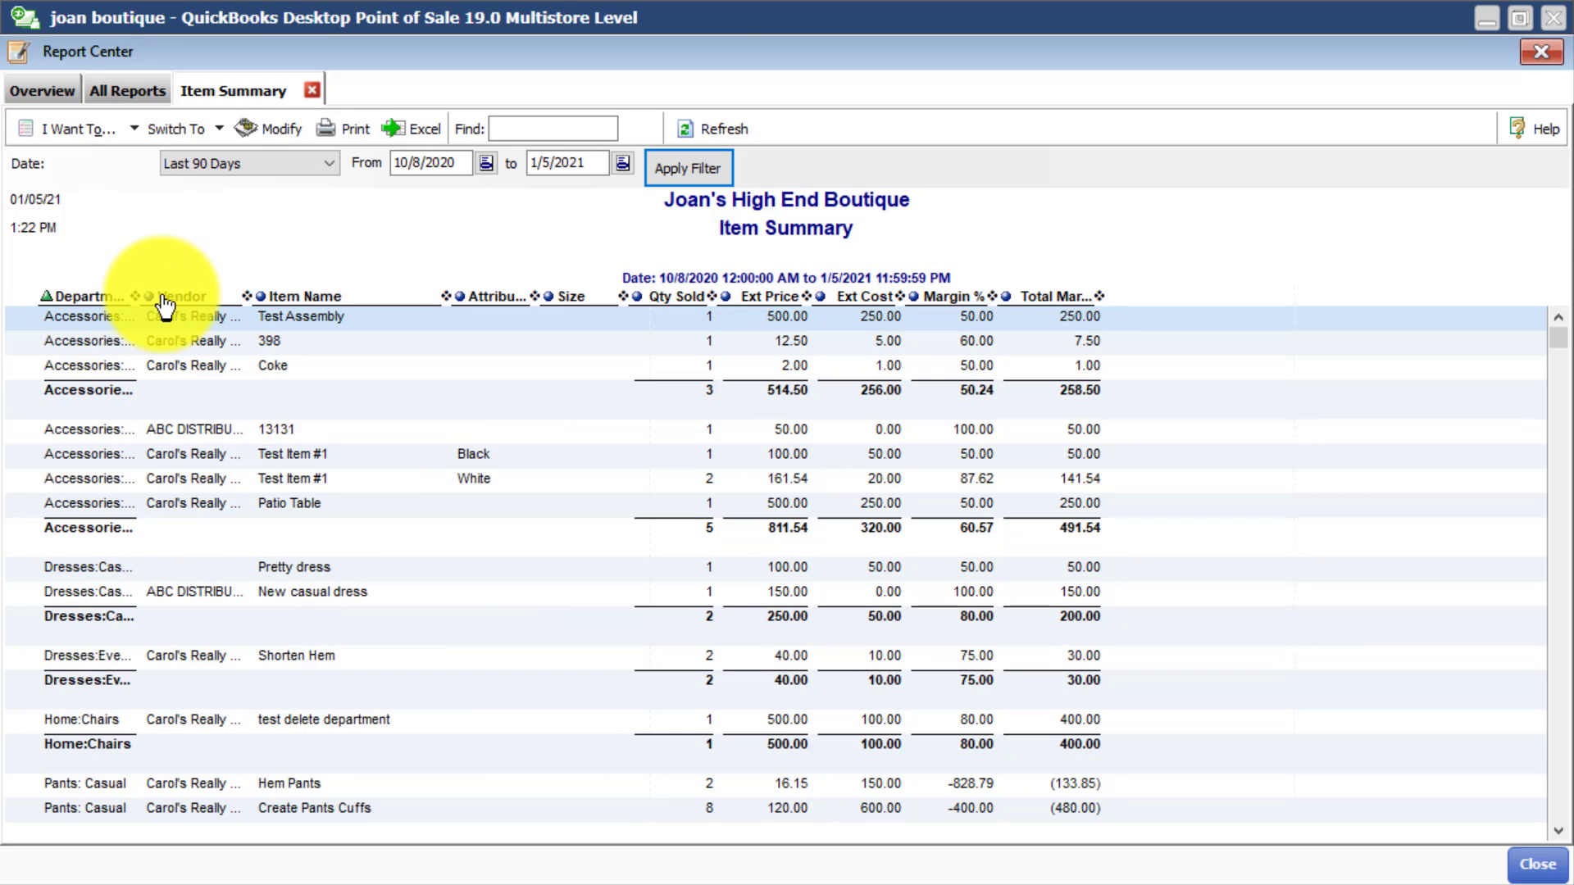
click(181, 300)
click(303, 298)
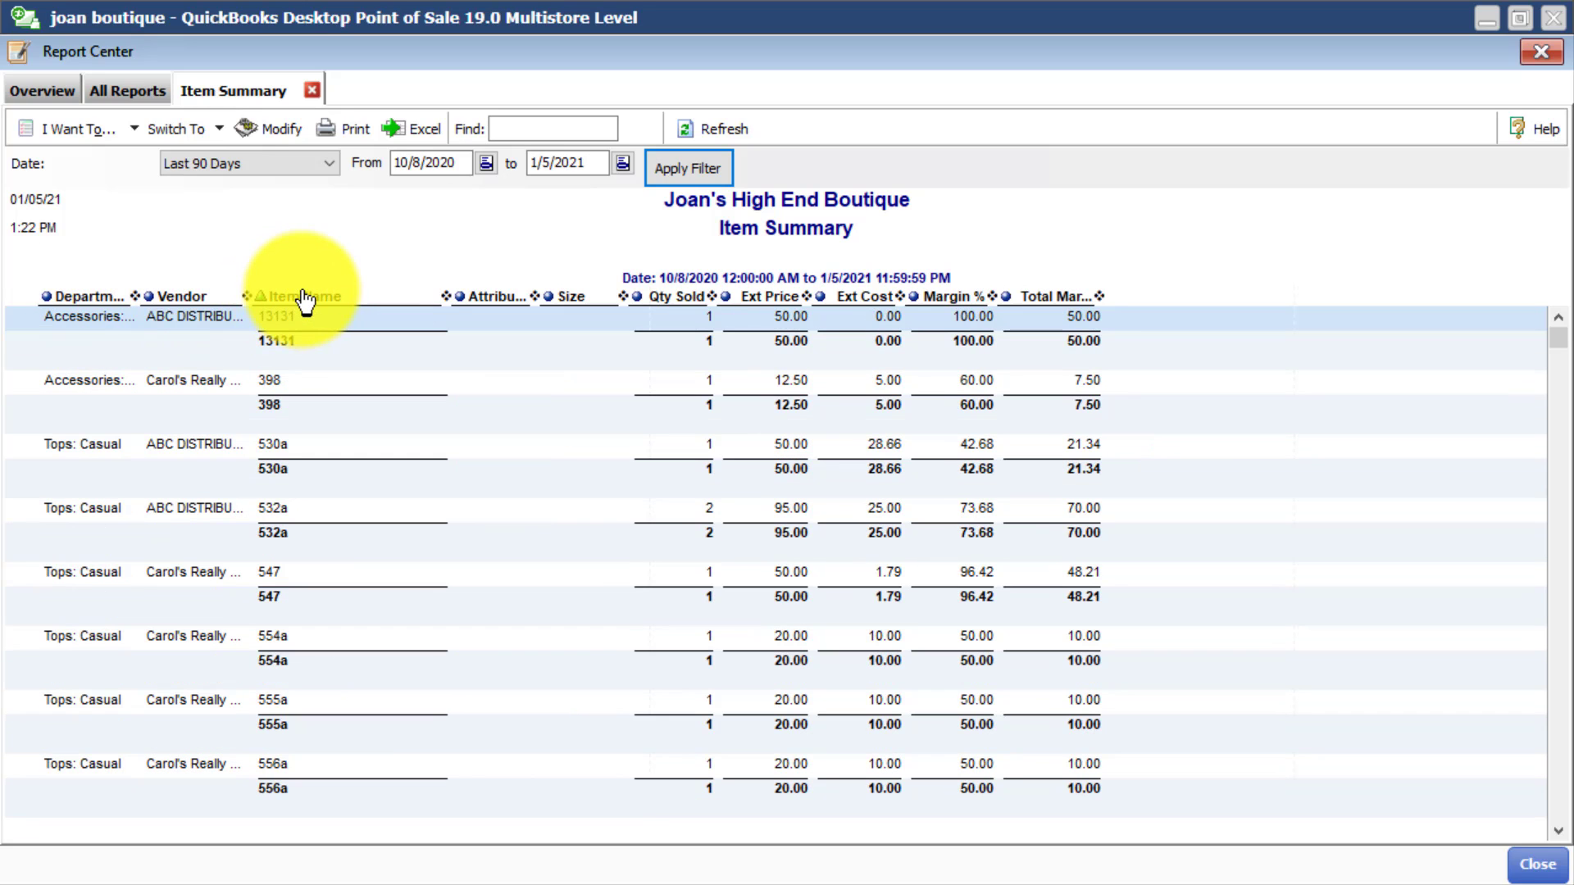
click(175, 298)
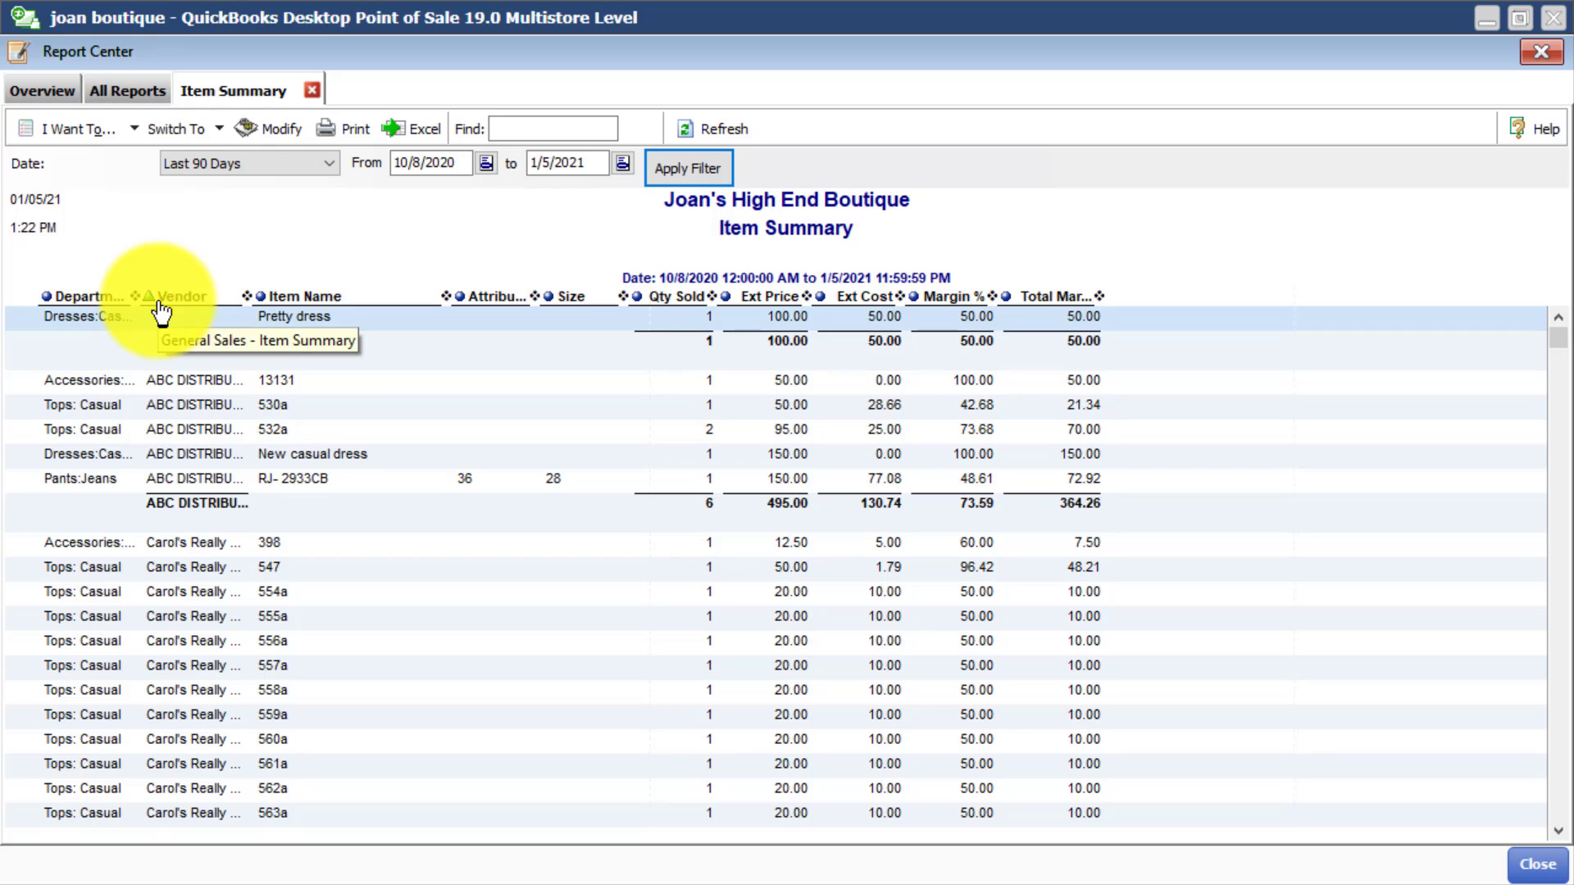
Review the column and sort settings in the report's modification options.
click(276, 124)
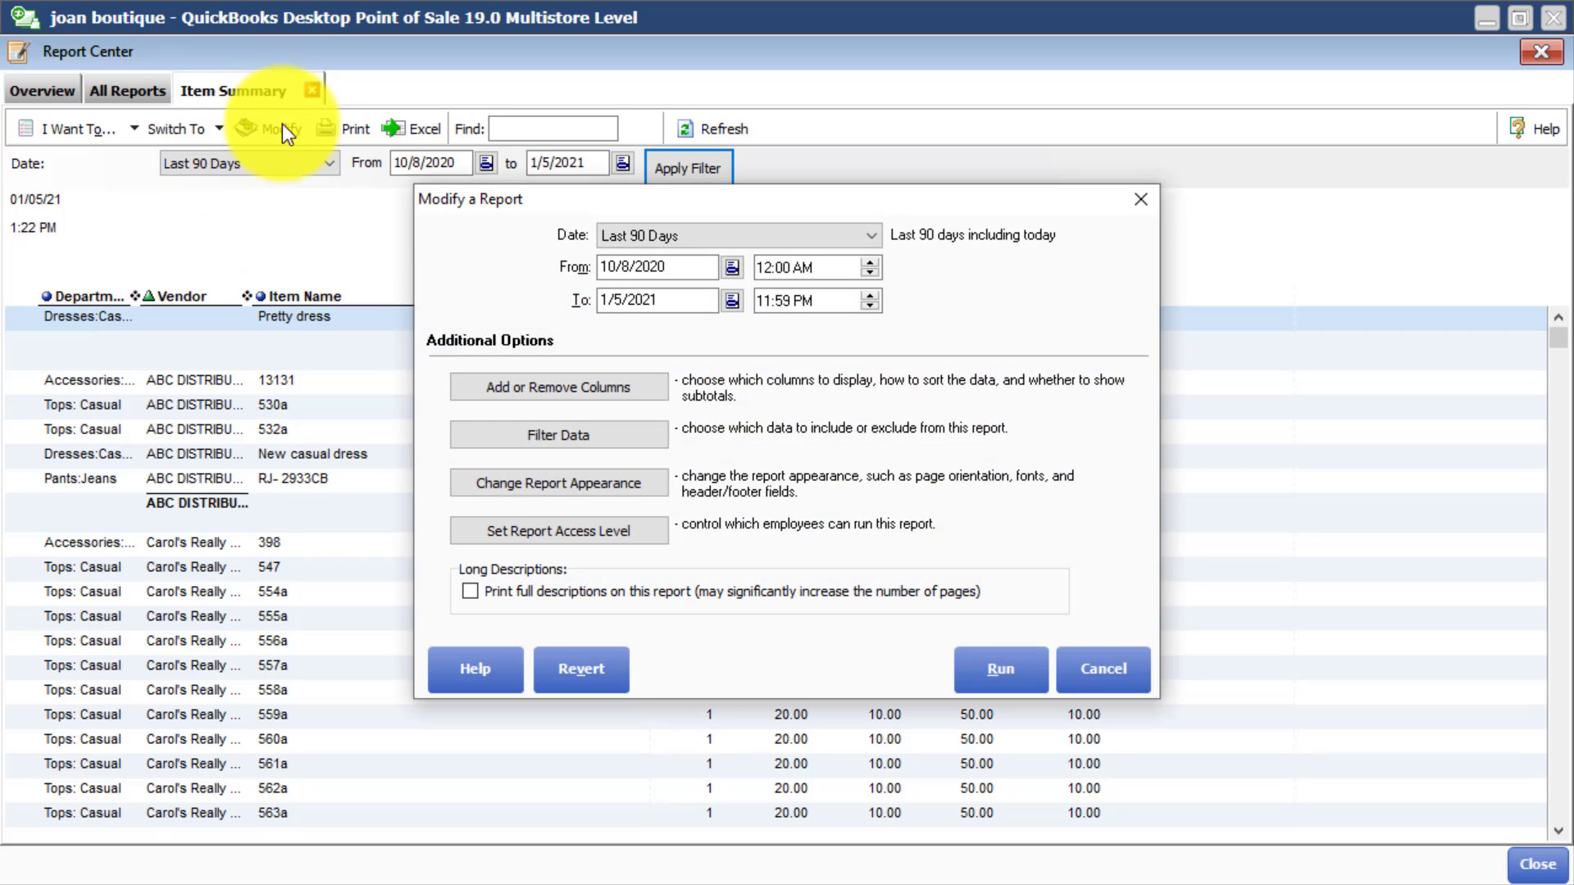
click(560, 387)
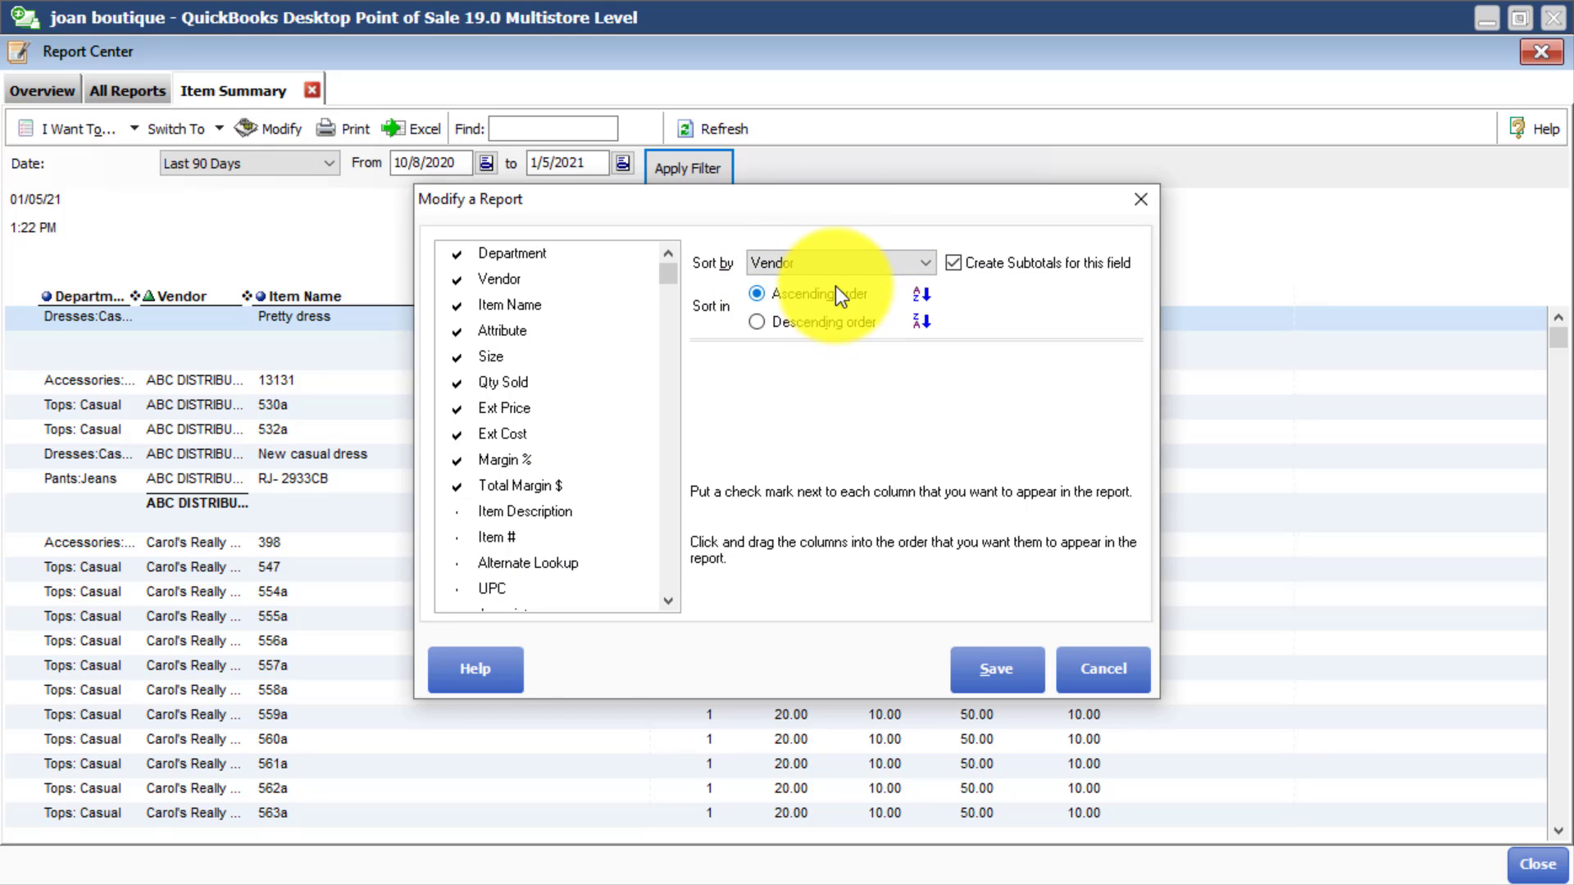
click(1012, 678)
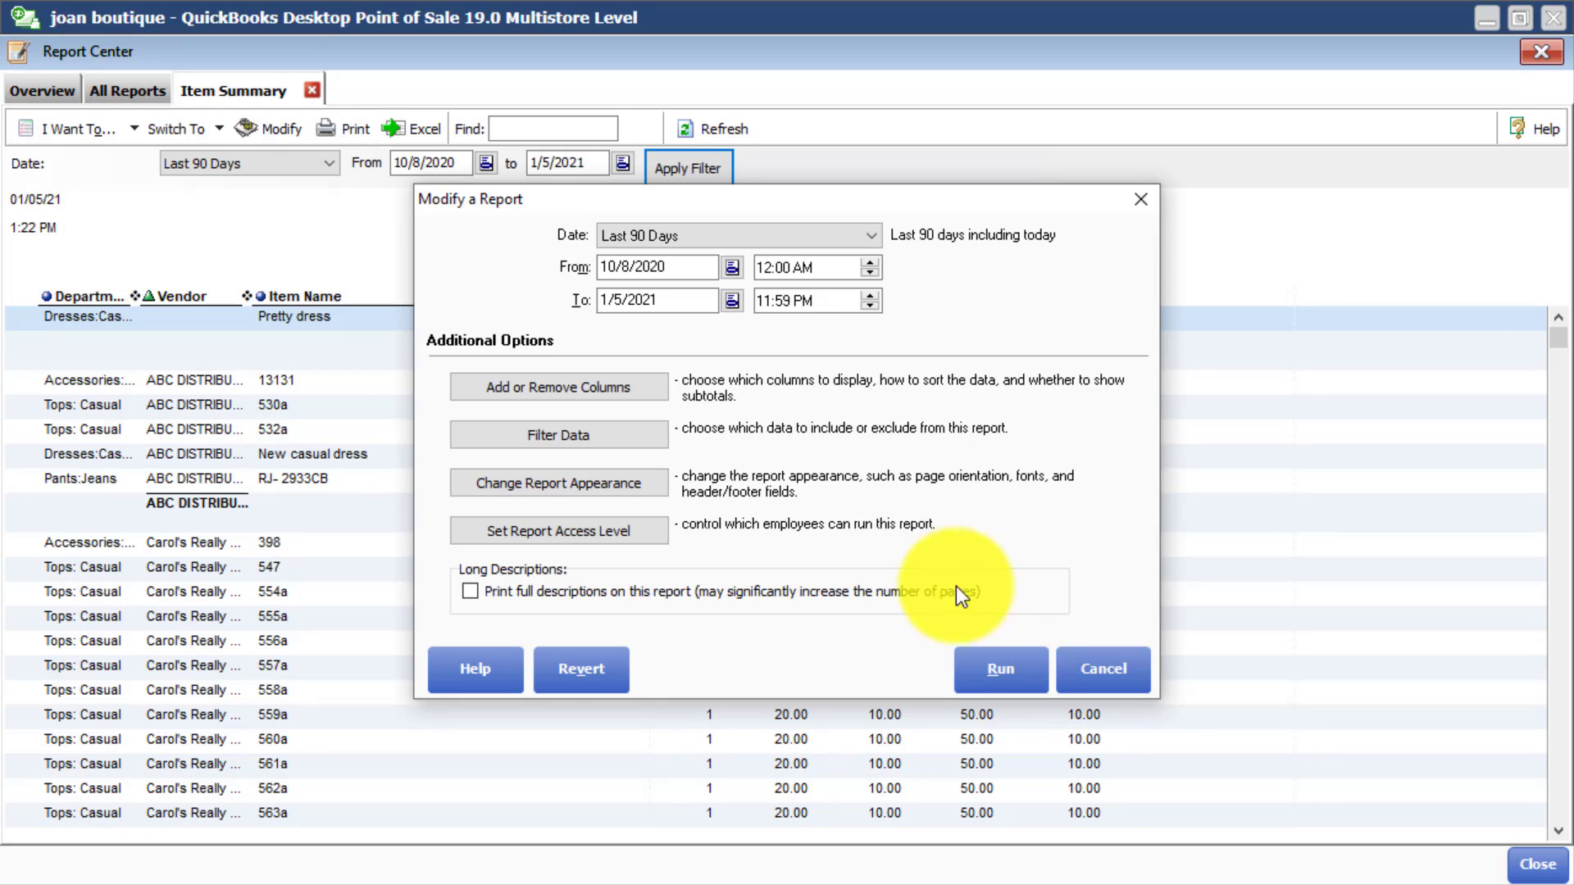
Open the report's data filters and view the selectable Department values without choosing any.
click(559, 434)
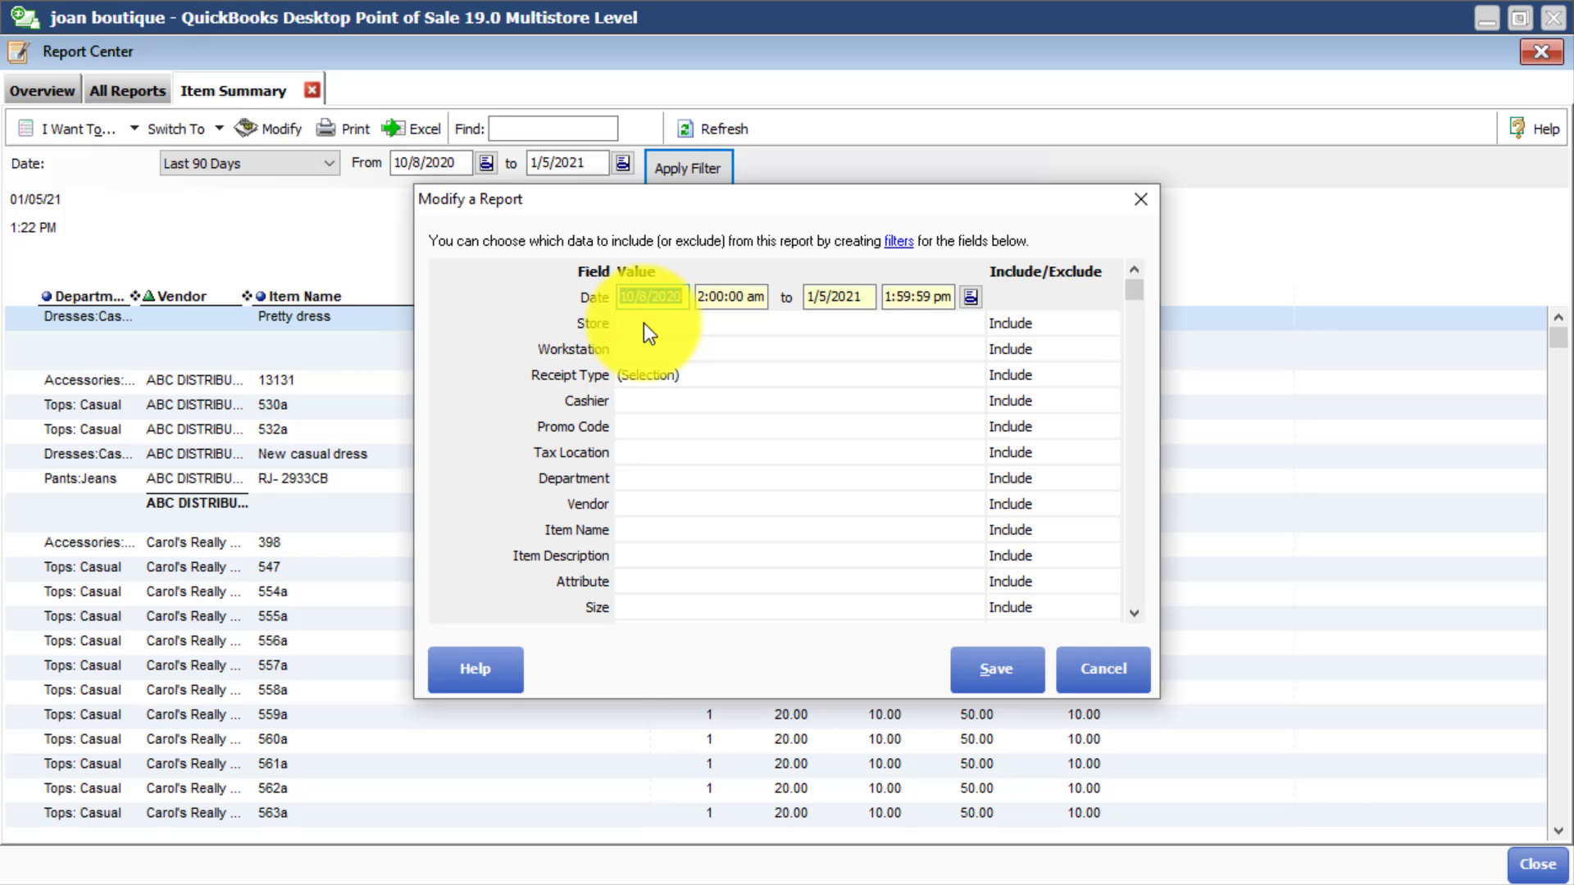
click(652, 483)
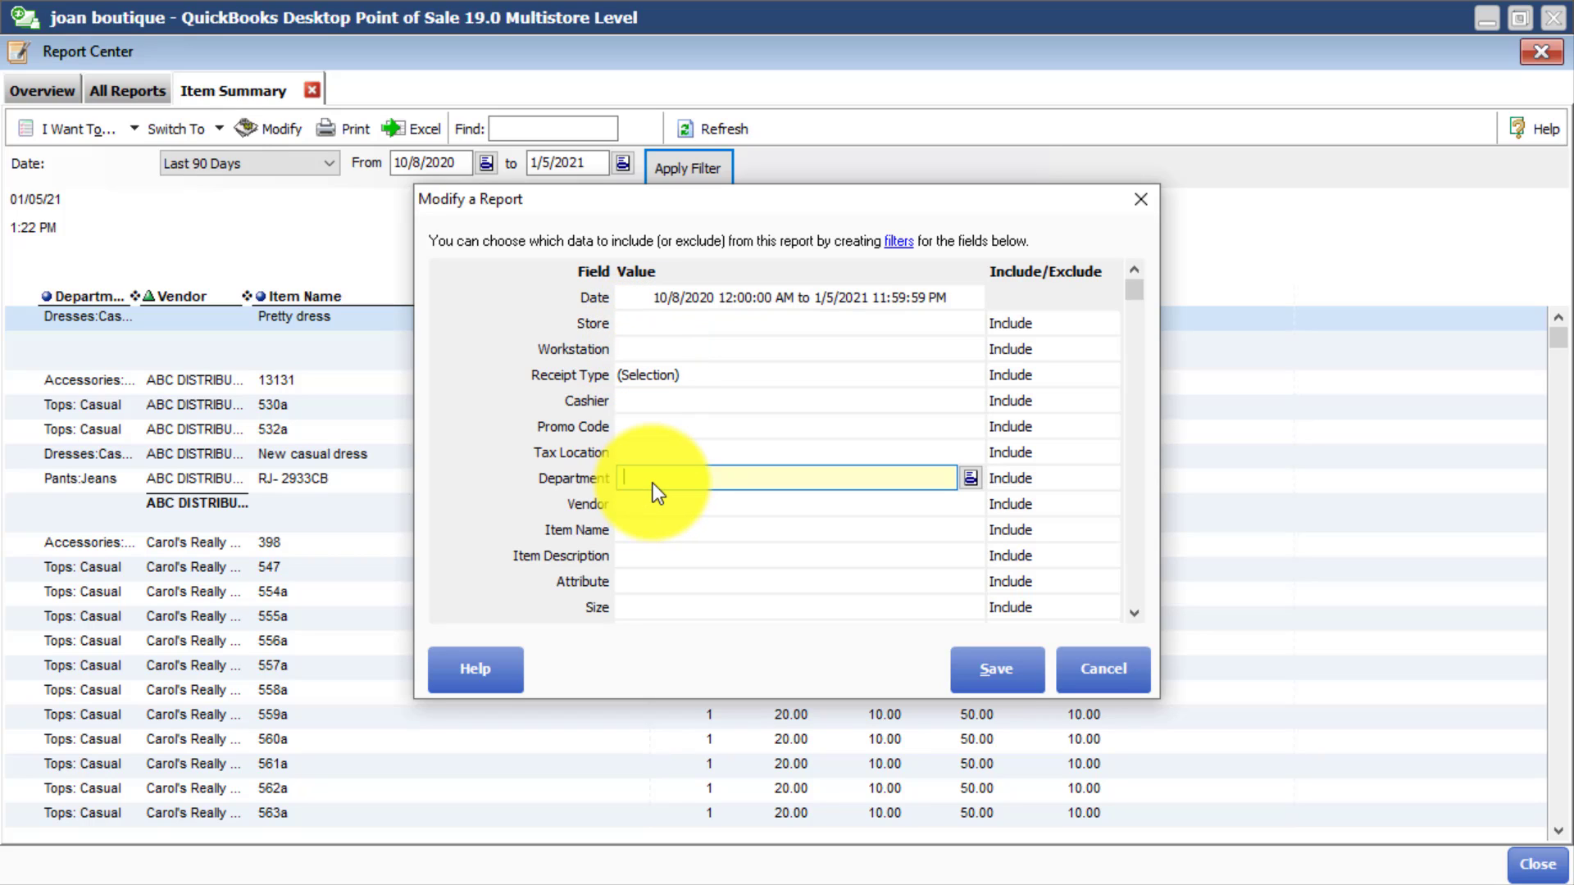
click(970, 479)
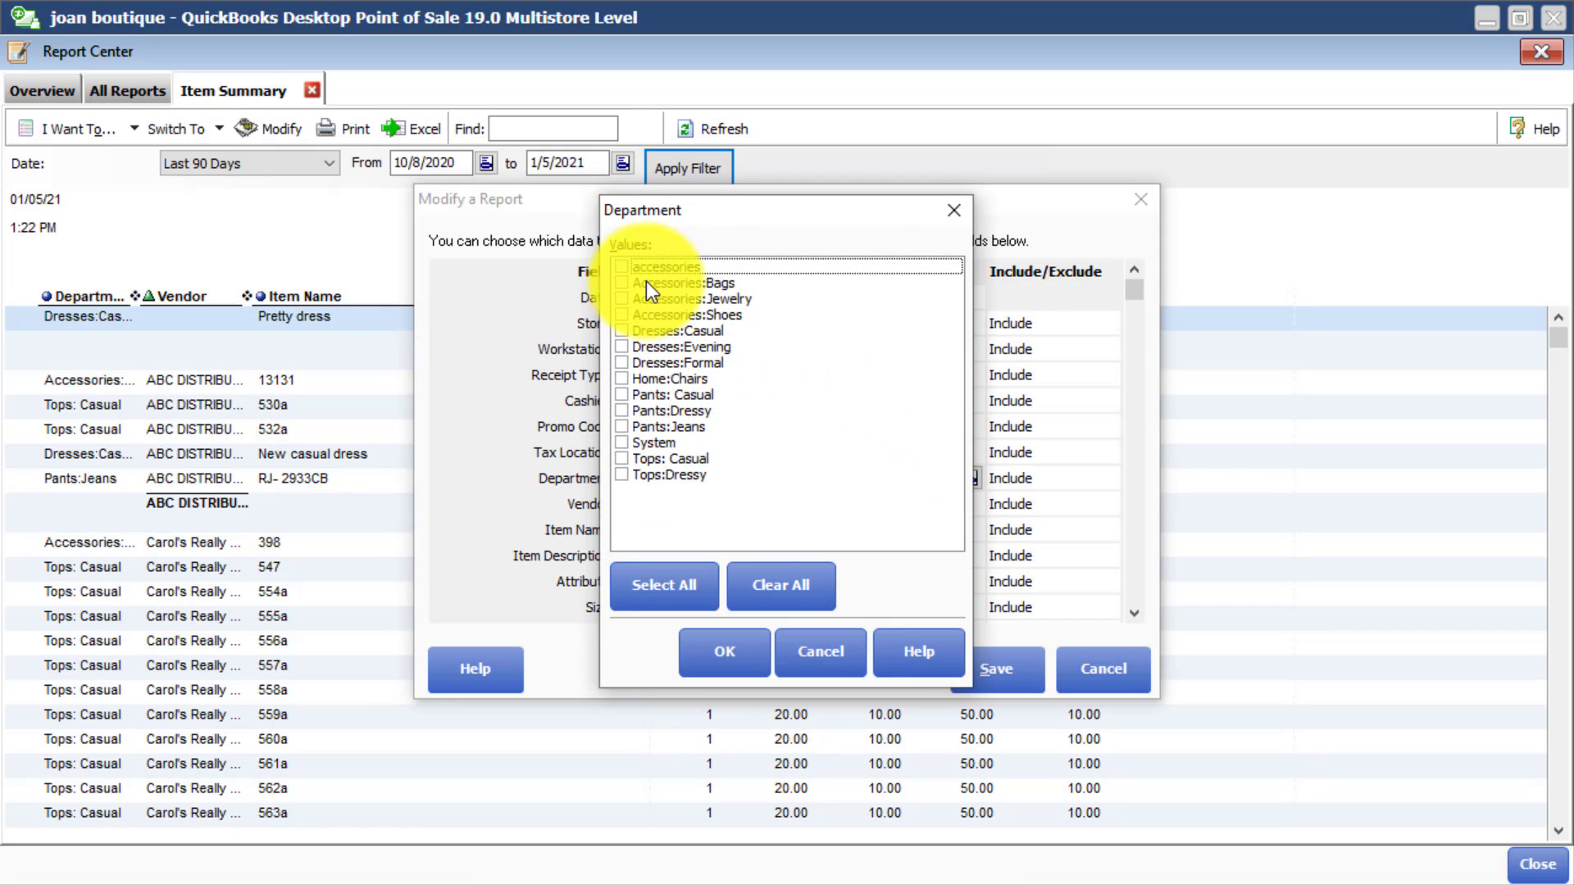
click(724, 651)
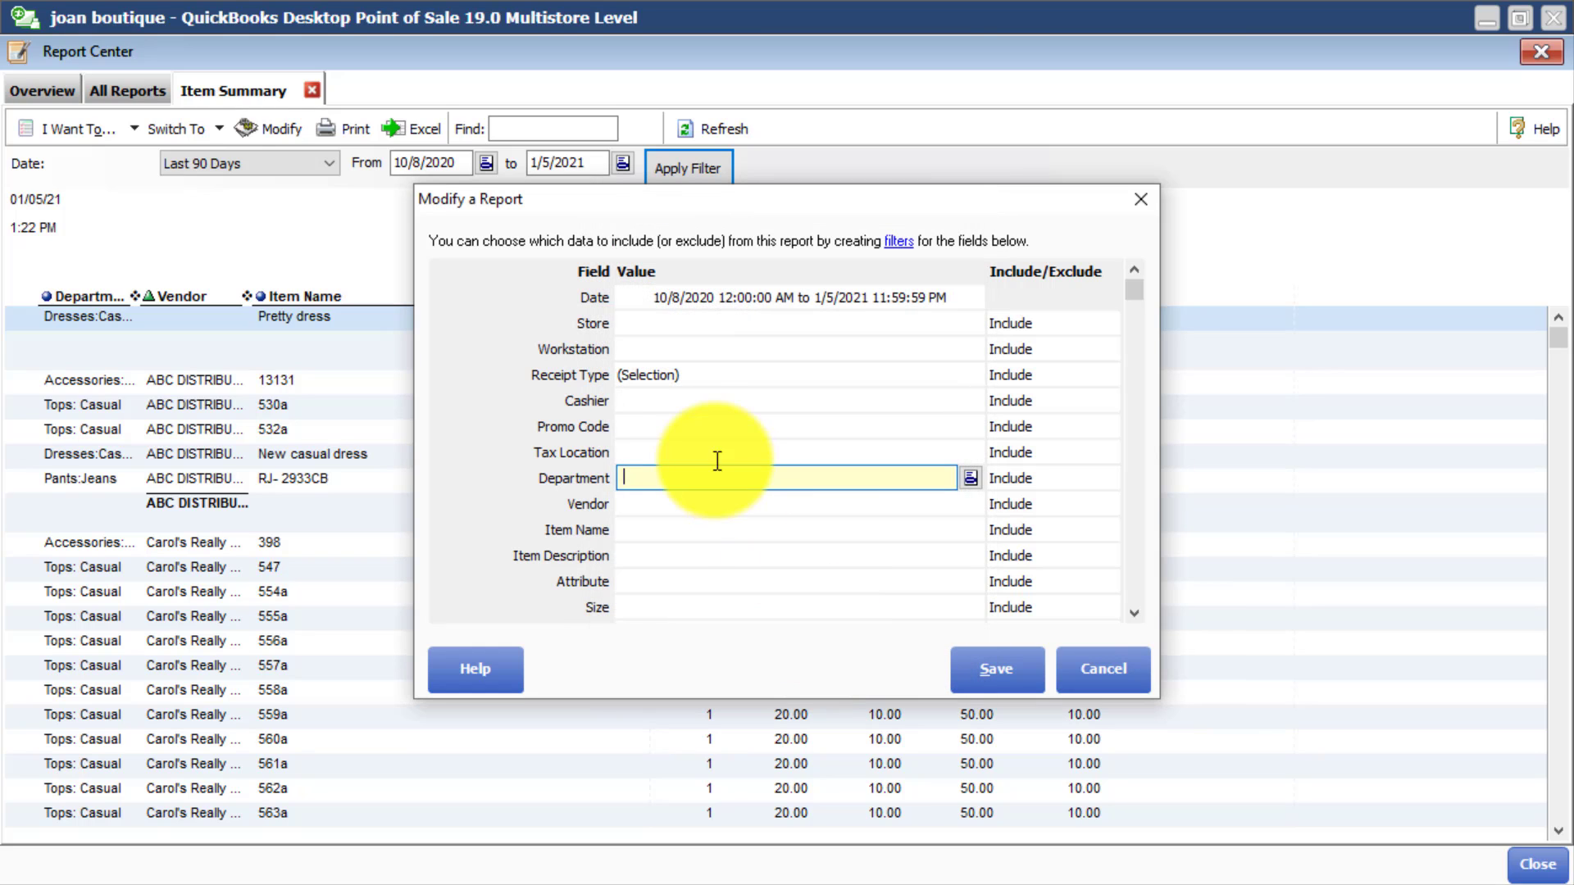
Look through the list of fields available for filtering the report data.
key(Tab)
key(Tab)
key(Tab)
key(Tab)
key(Tab)
key(Tab)
key(Tab)
key(Tab)
key(Tab)
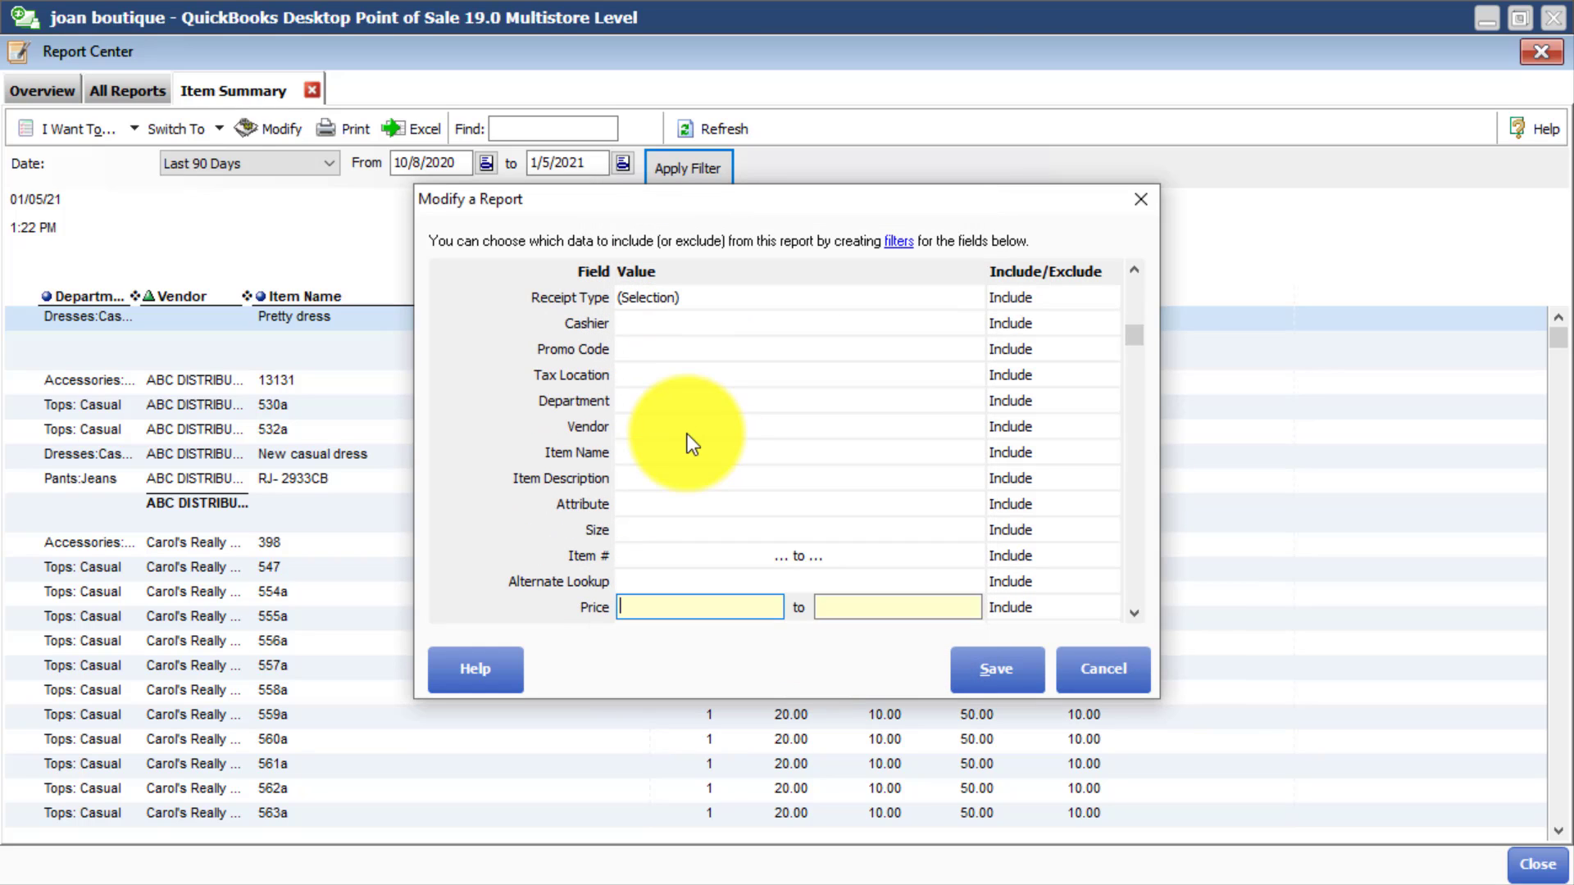
scroll(687, 434, down, 2)
scroll(687, 434, up, 2)
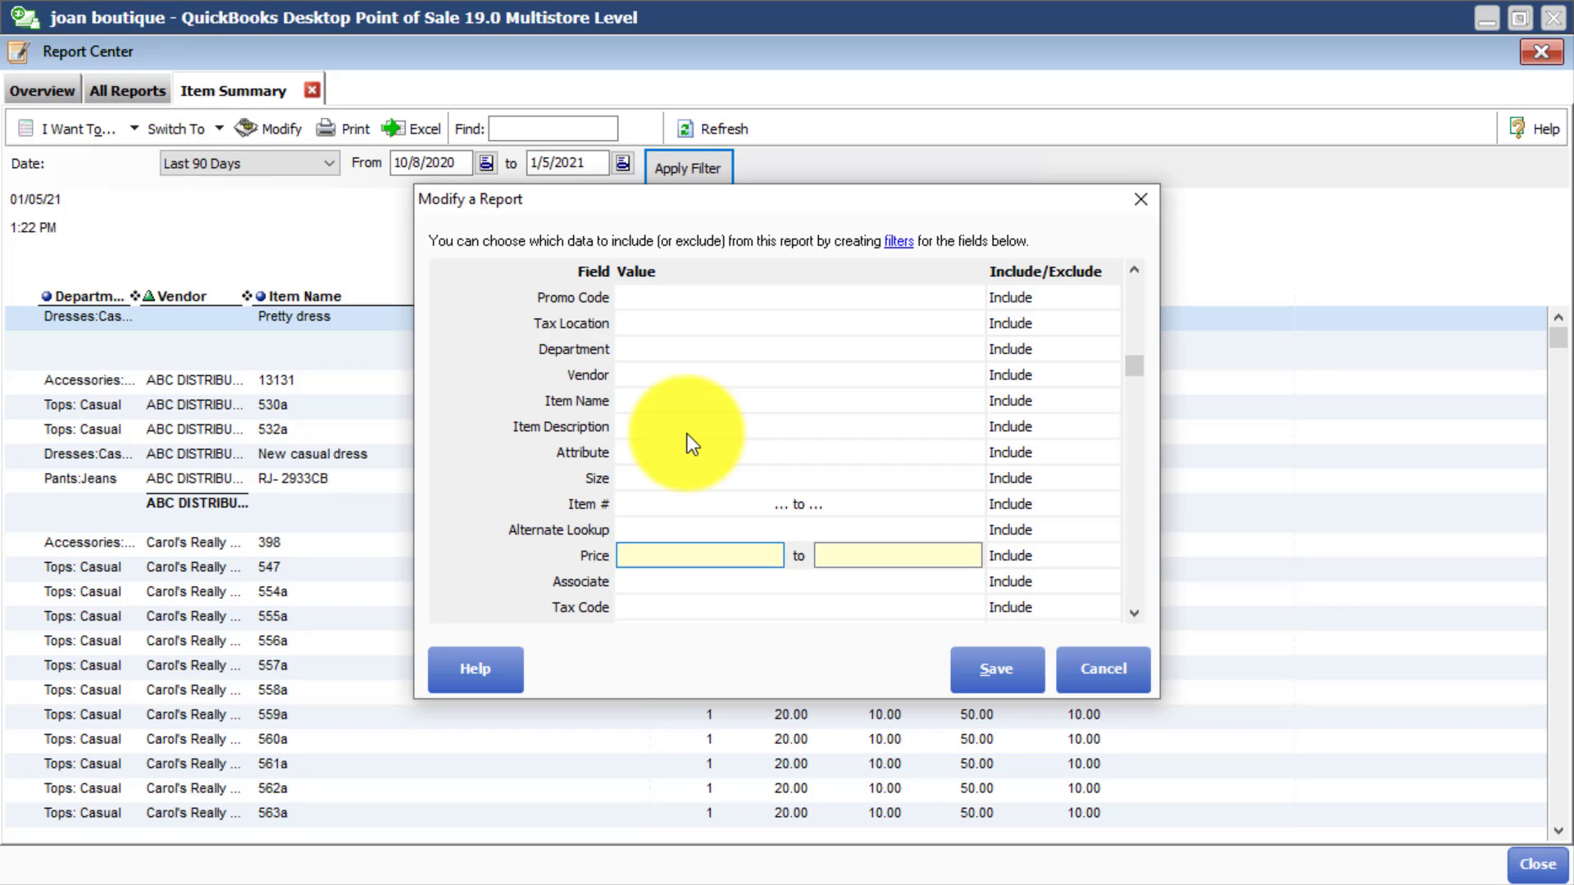
scroll(687, 435, up, 4)
scroll(700, 386, up, 2)
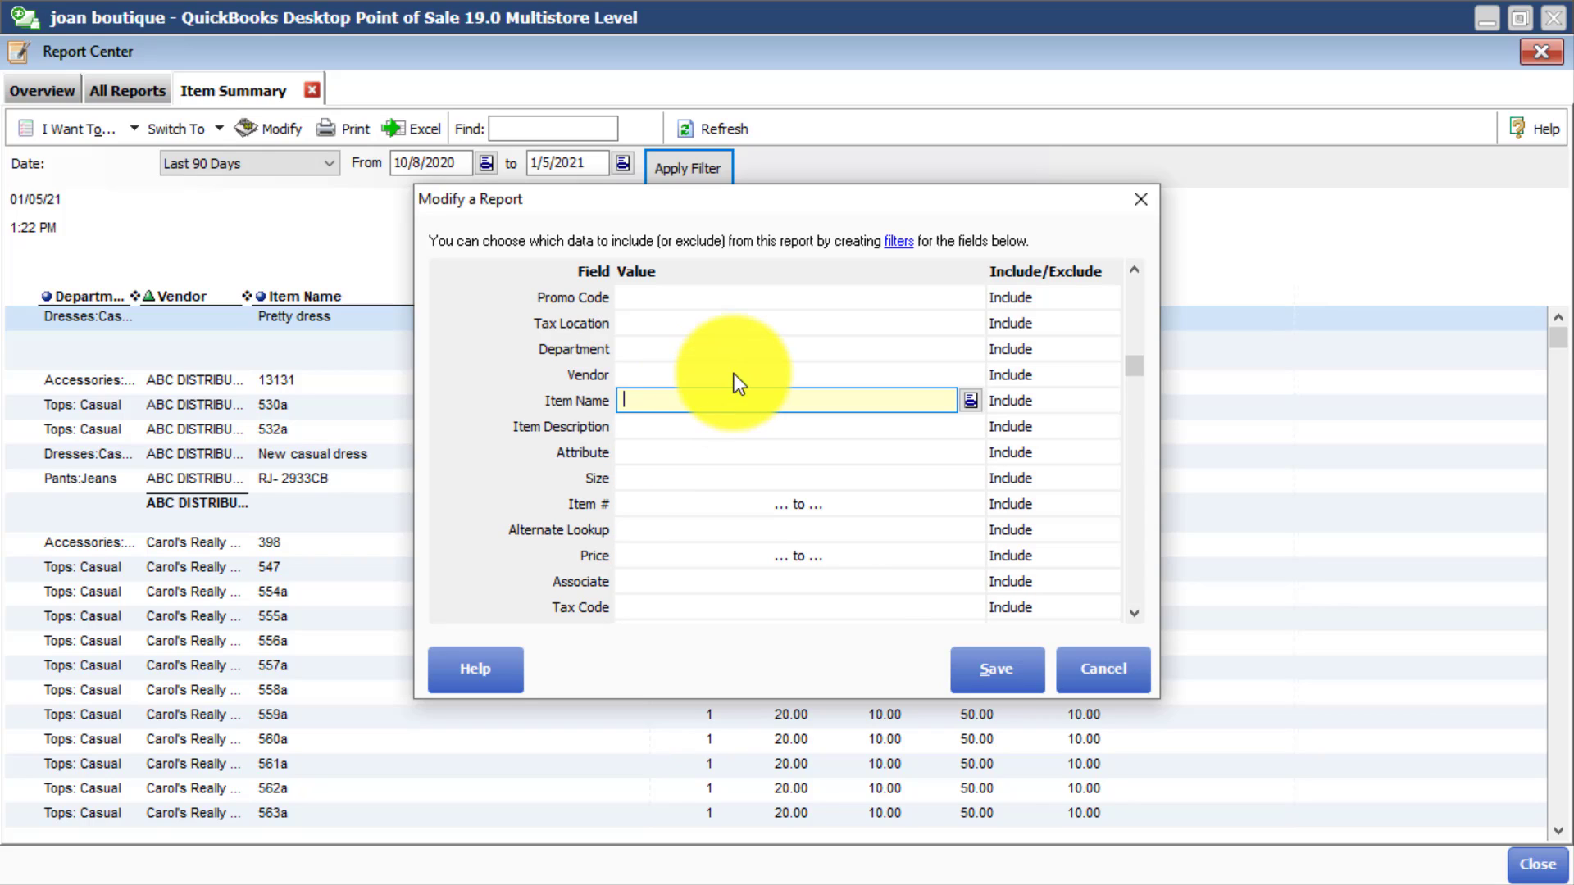
Filter the report to exclude the vendor ABC DISTRIBUTOR and save the filter.
click(734, 372)
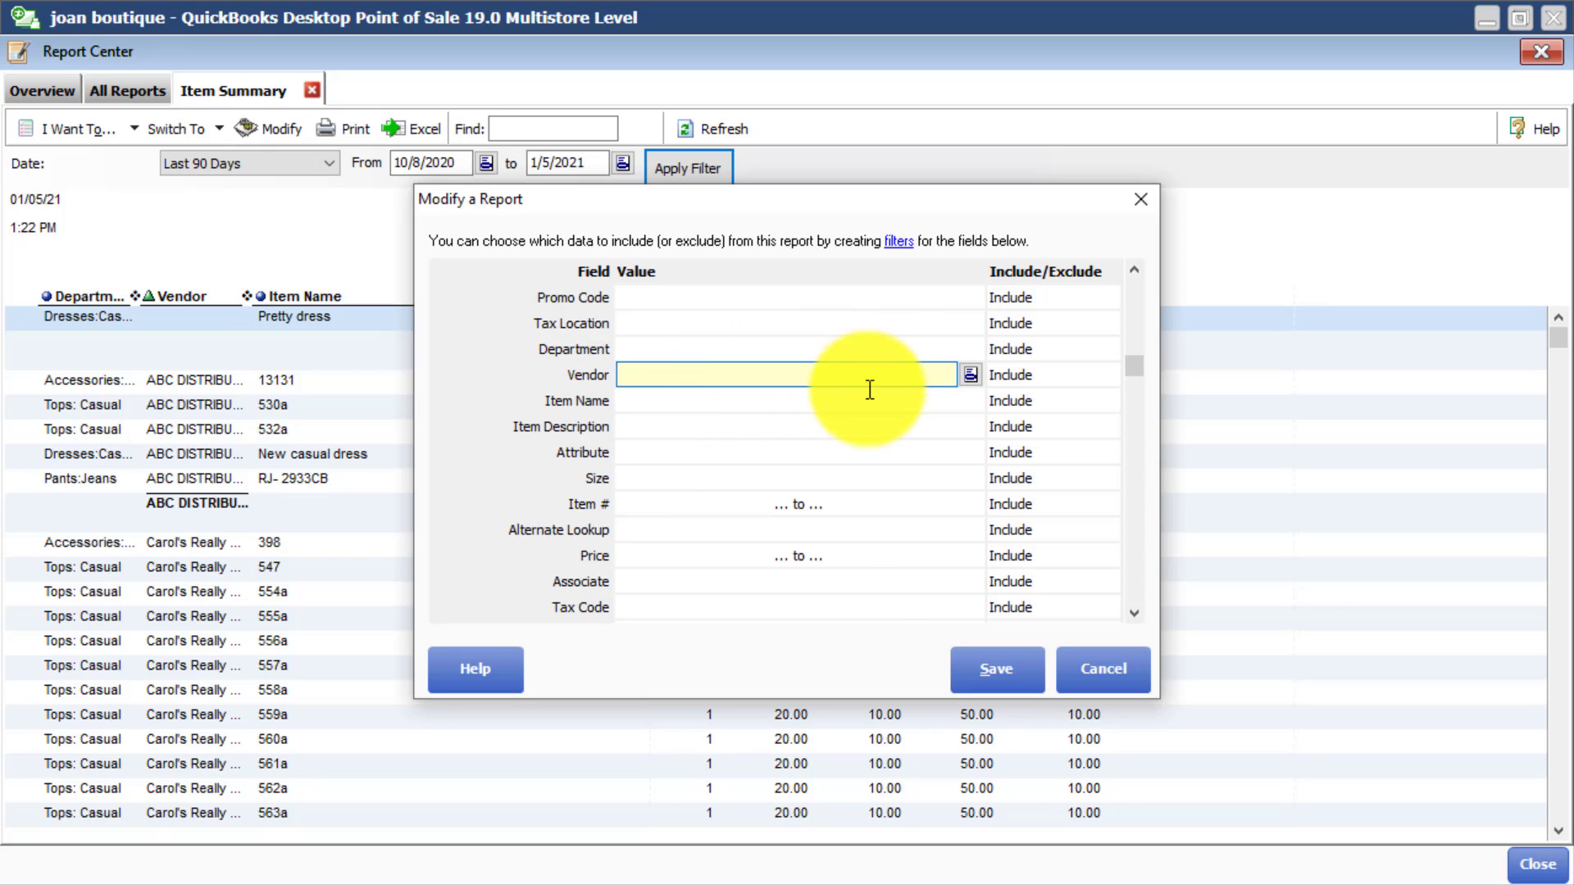
click(968, 375)
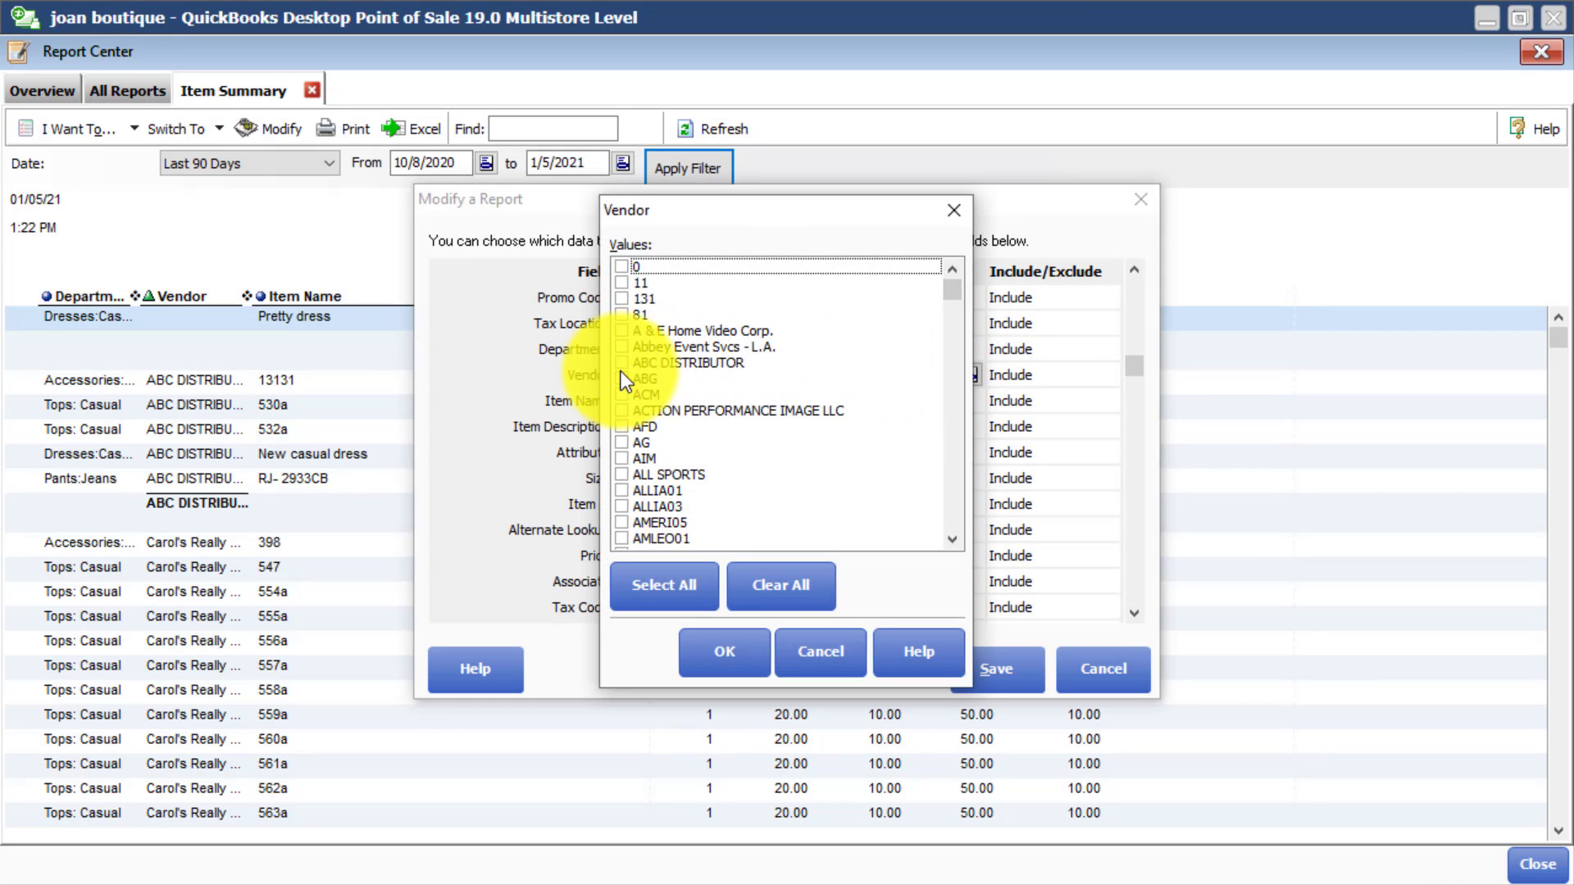
click(624, 364)
click(724, 653)
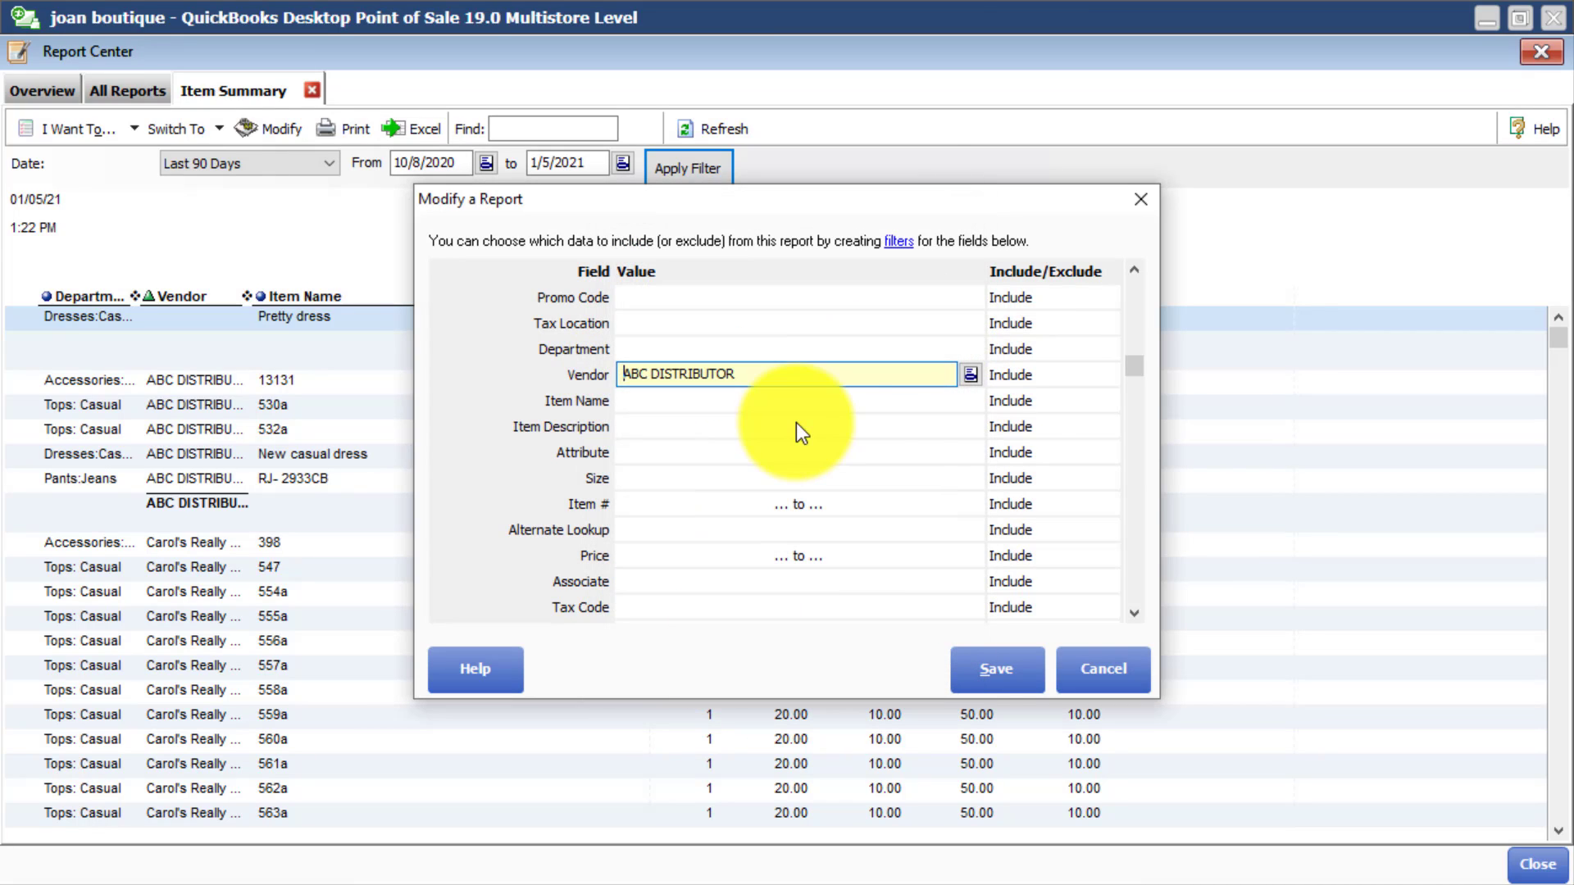
click(1078, 375)
click(1107, 374)
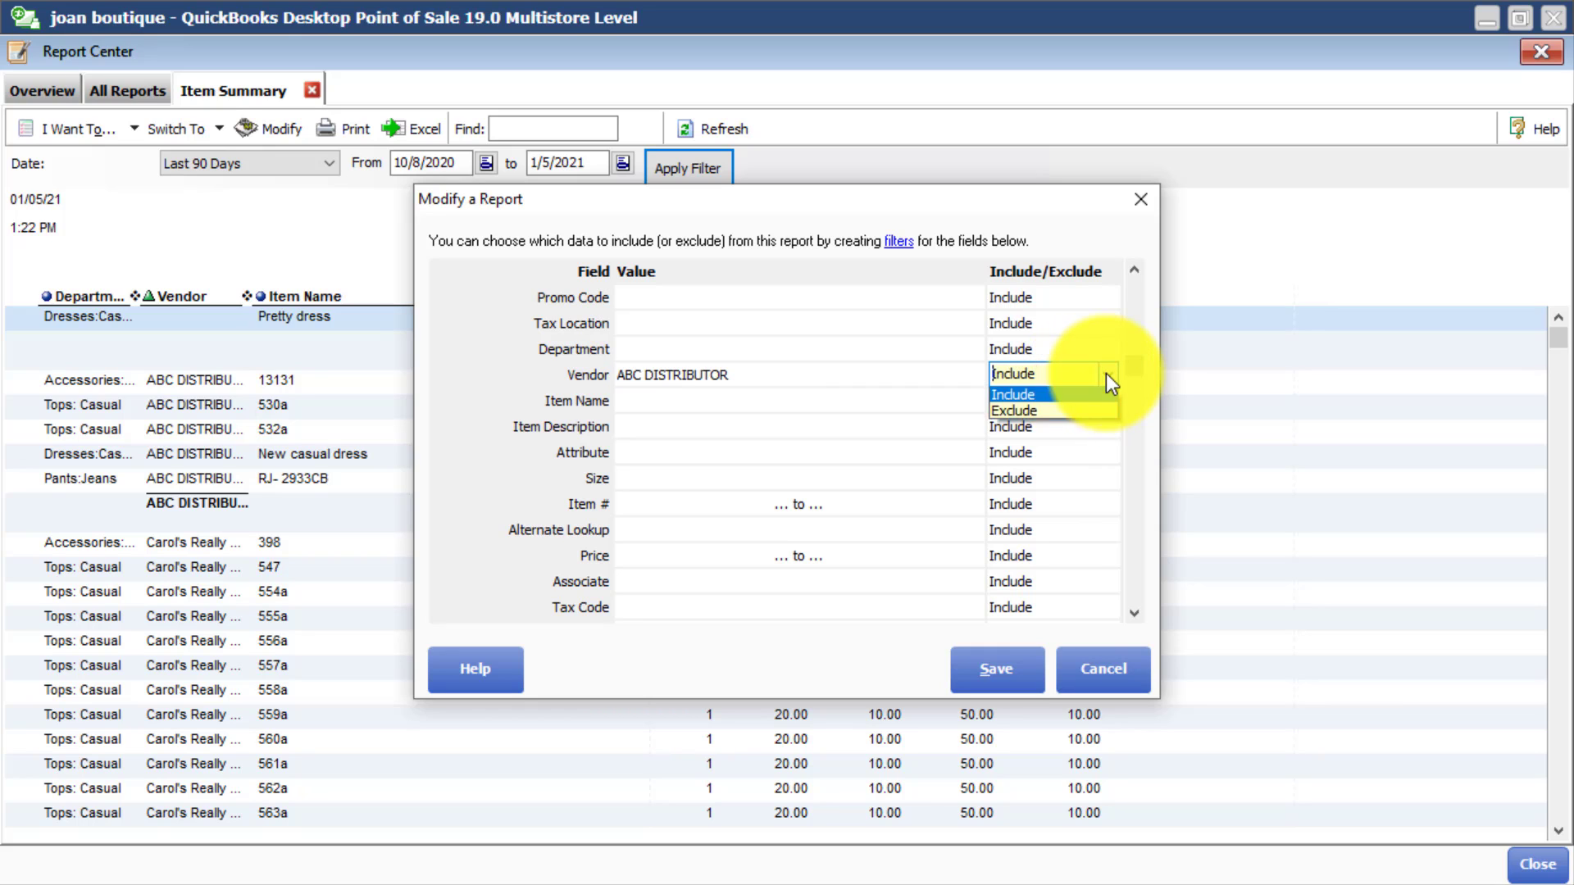
click(1059, 409)
click(998, 664)
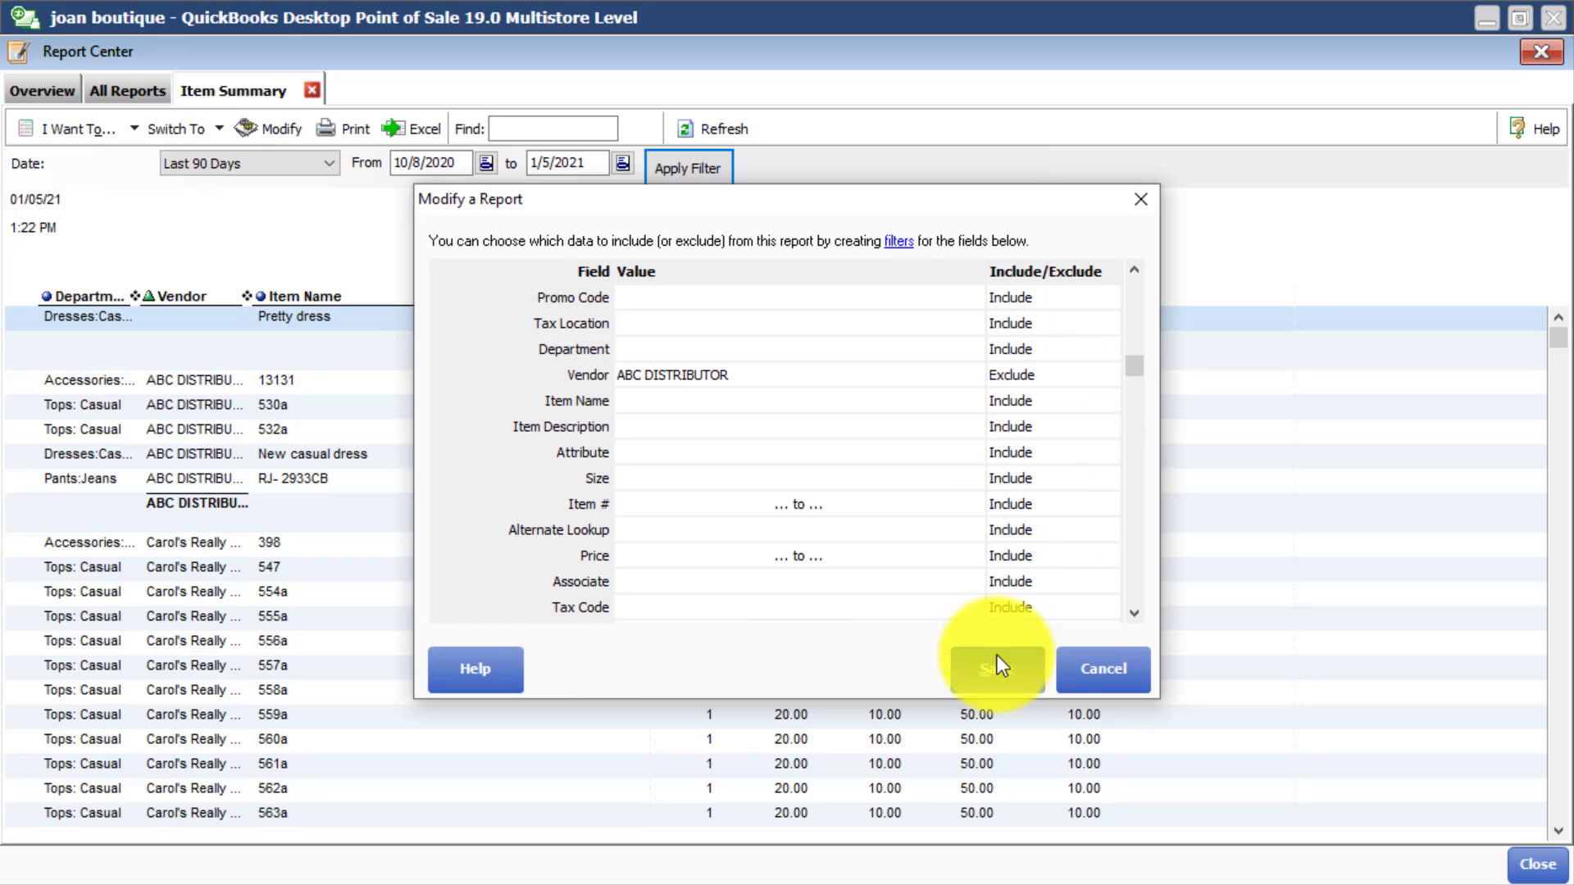
Apply the saved filter to the report and enter Item Summary past 90 days as its memorized report name.
click(1029, 670)
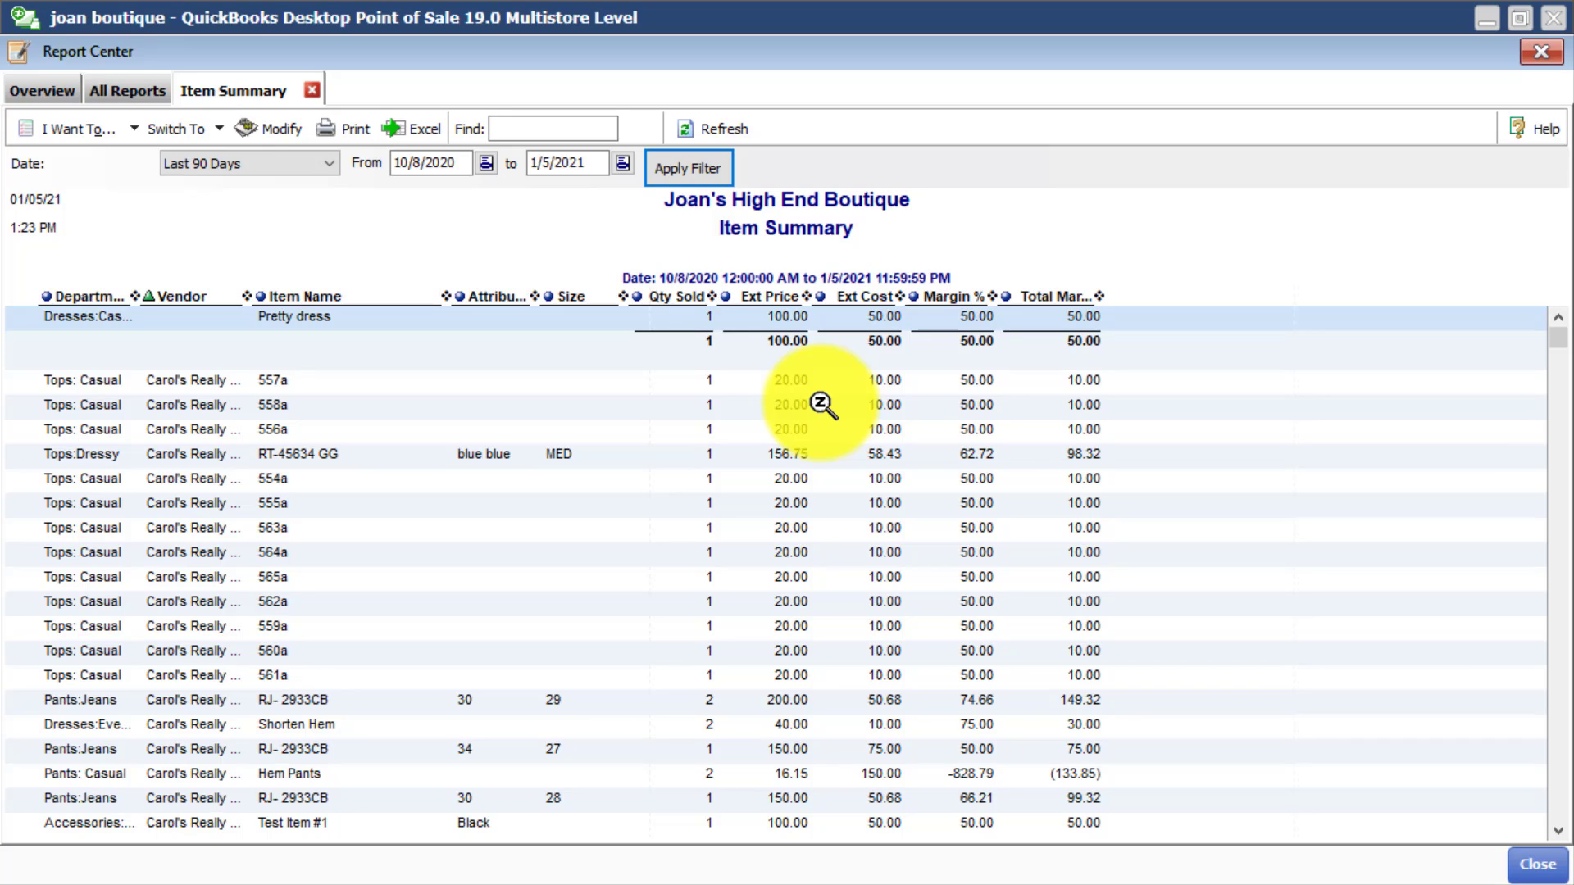
click(85, 129)
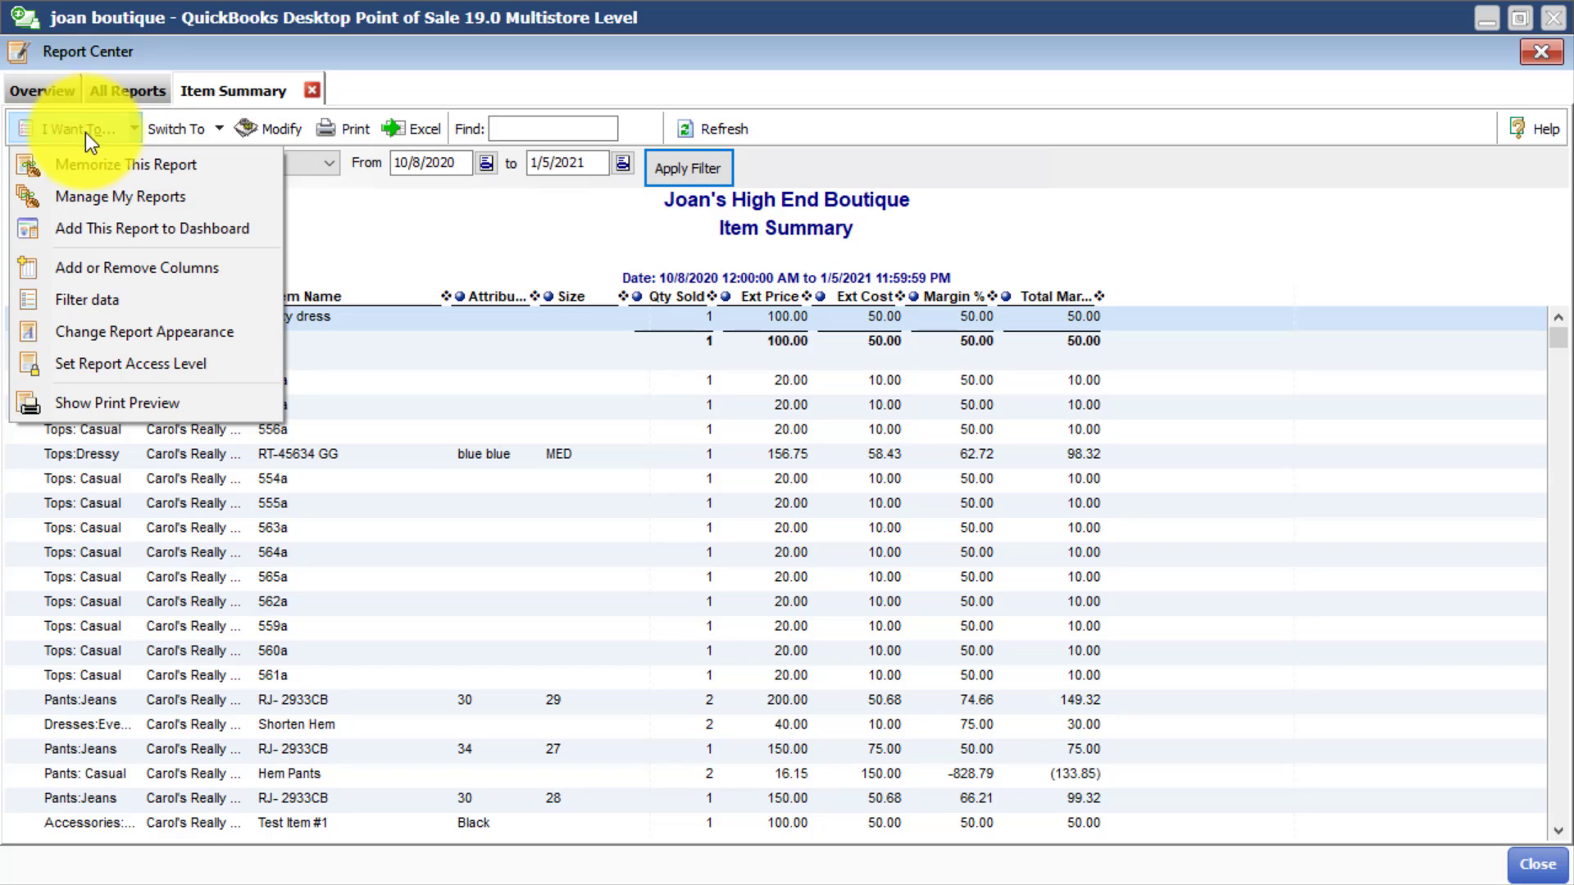
click(82, 162)
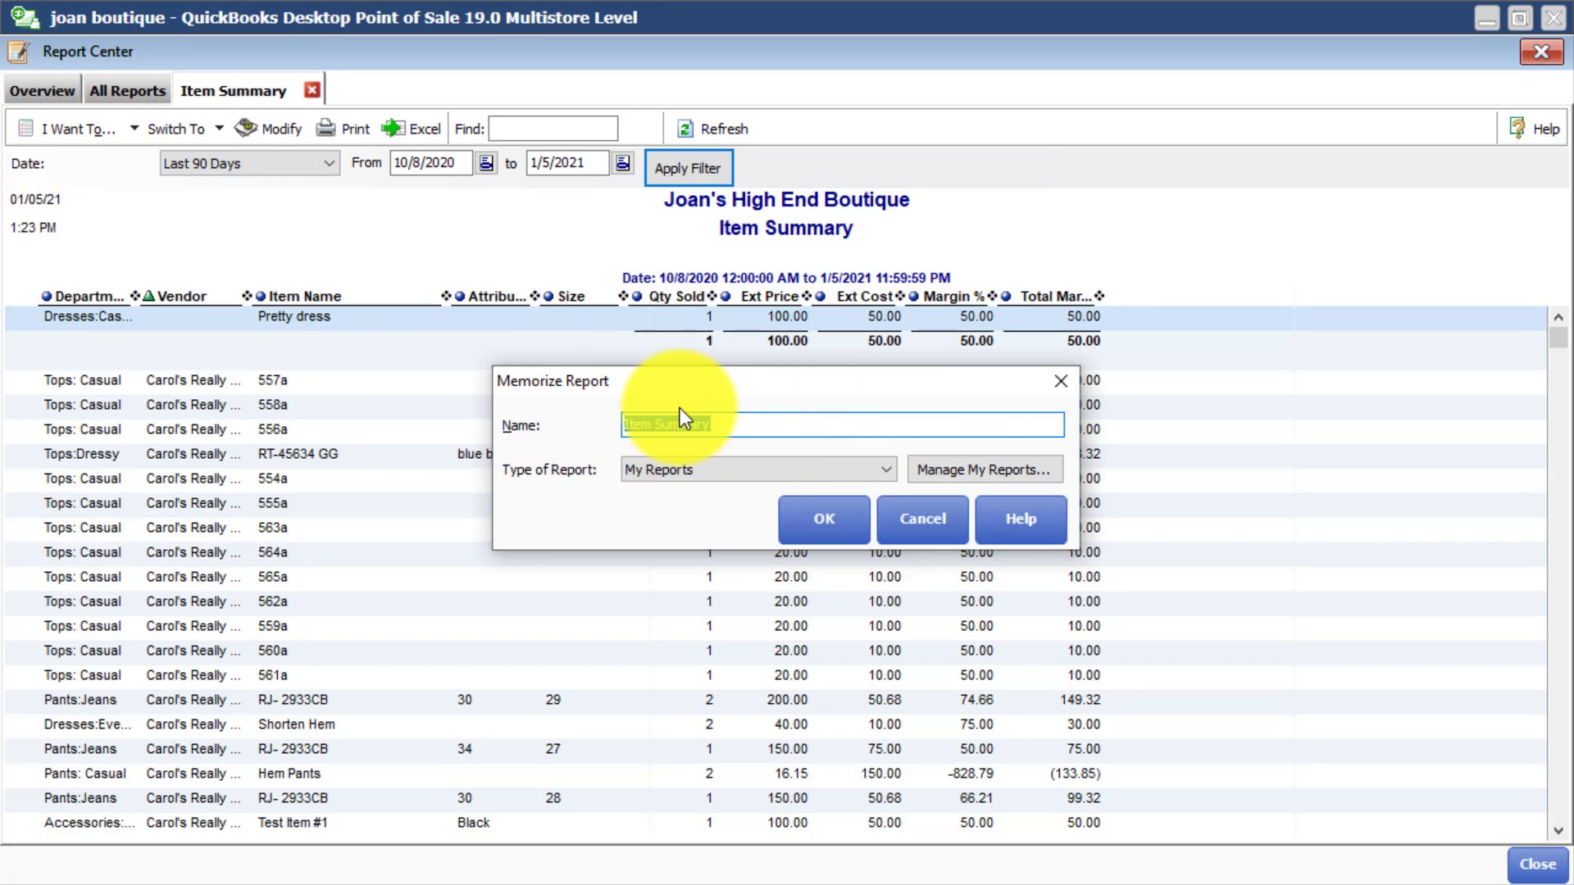
click(730, 421)
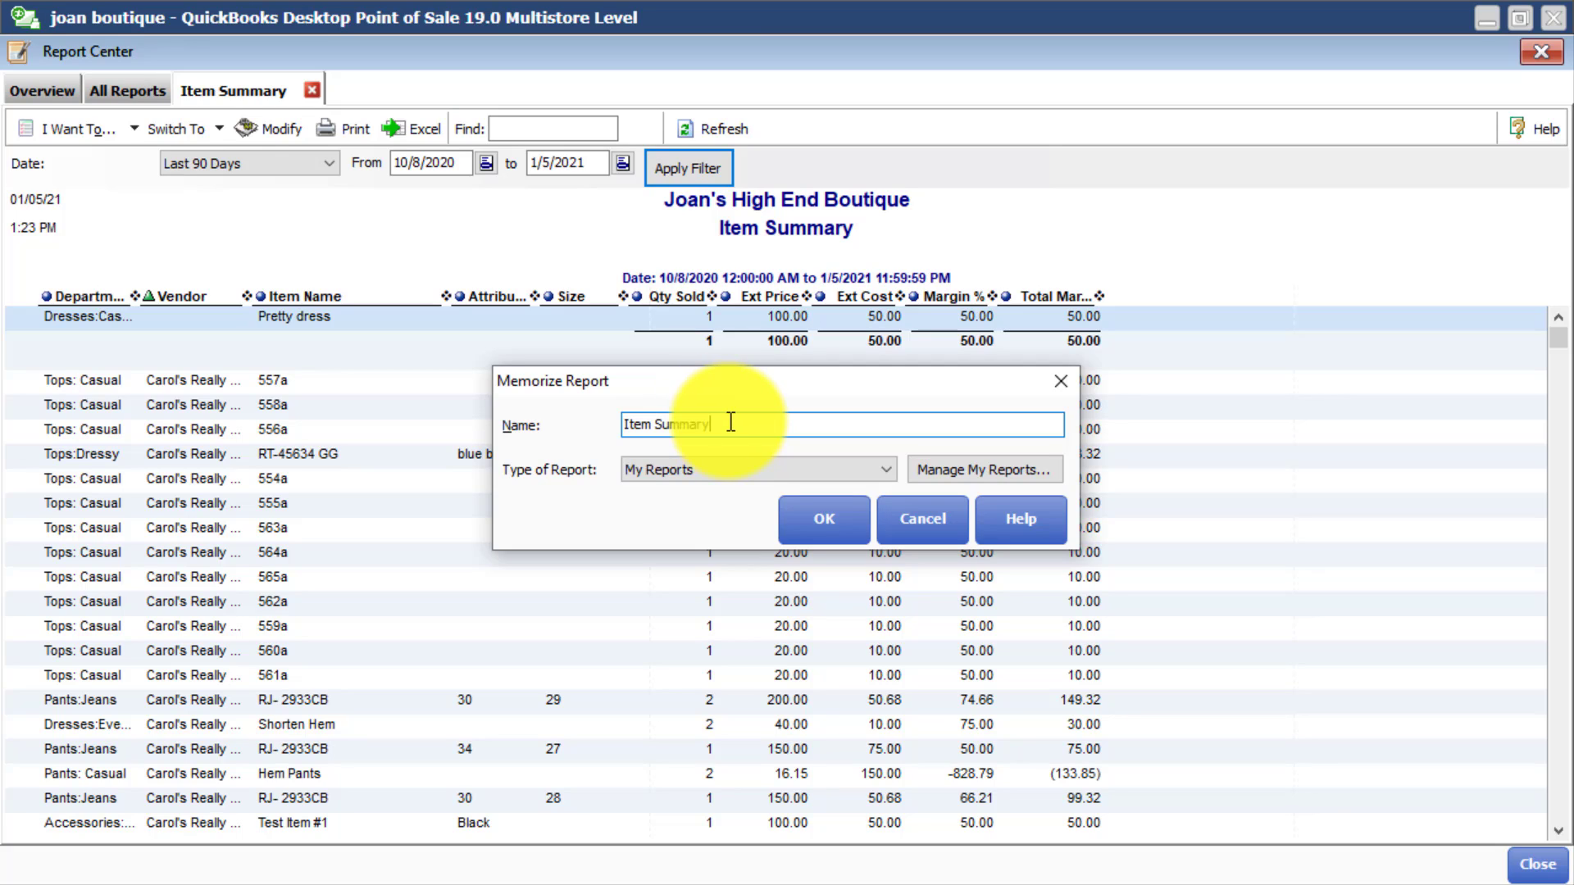
text(past 90 days)
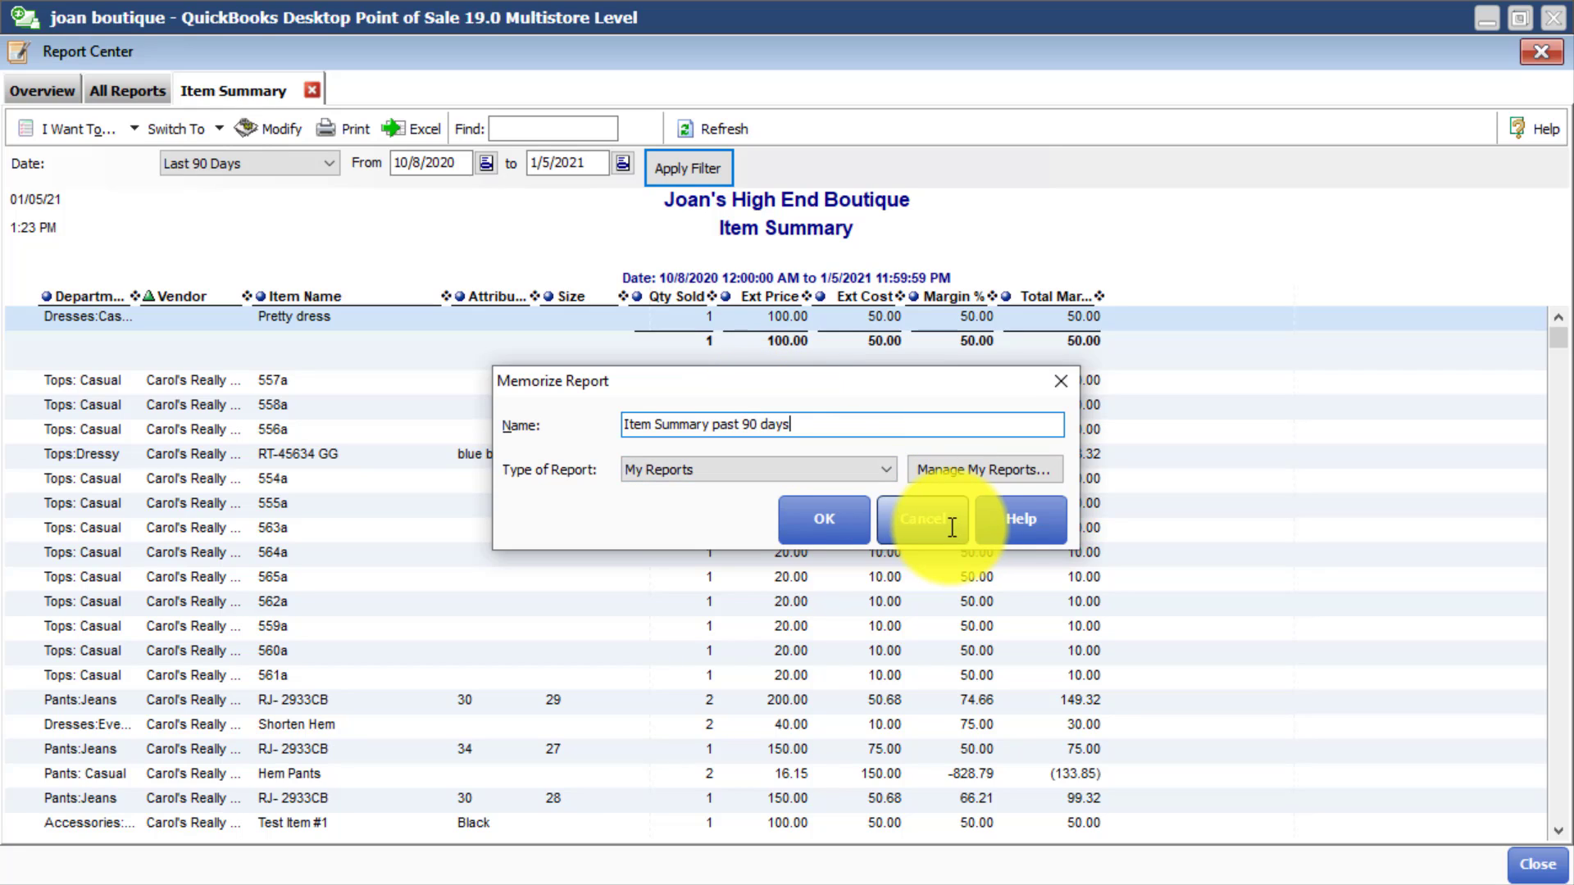
Check the available report types and the memorized reports list, and memorize the report under My Reports.
click(885, 466)
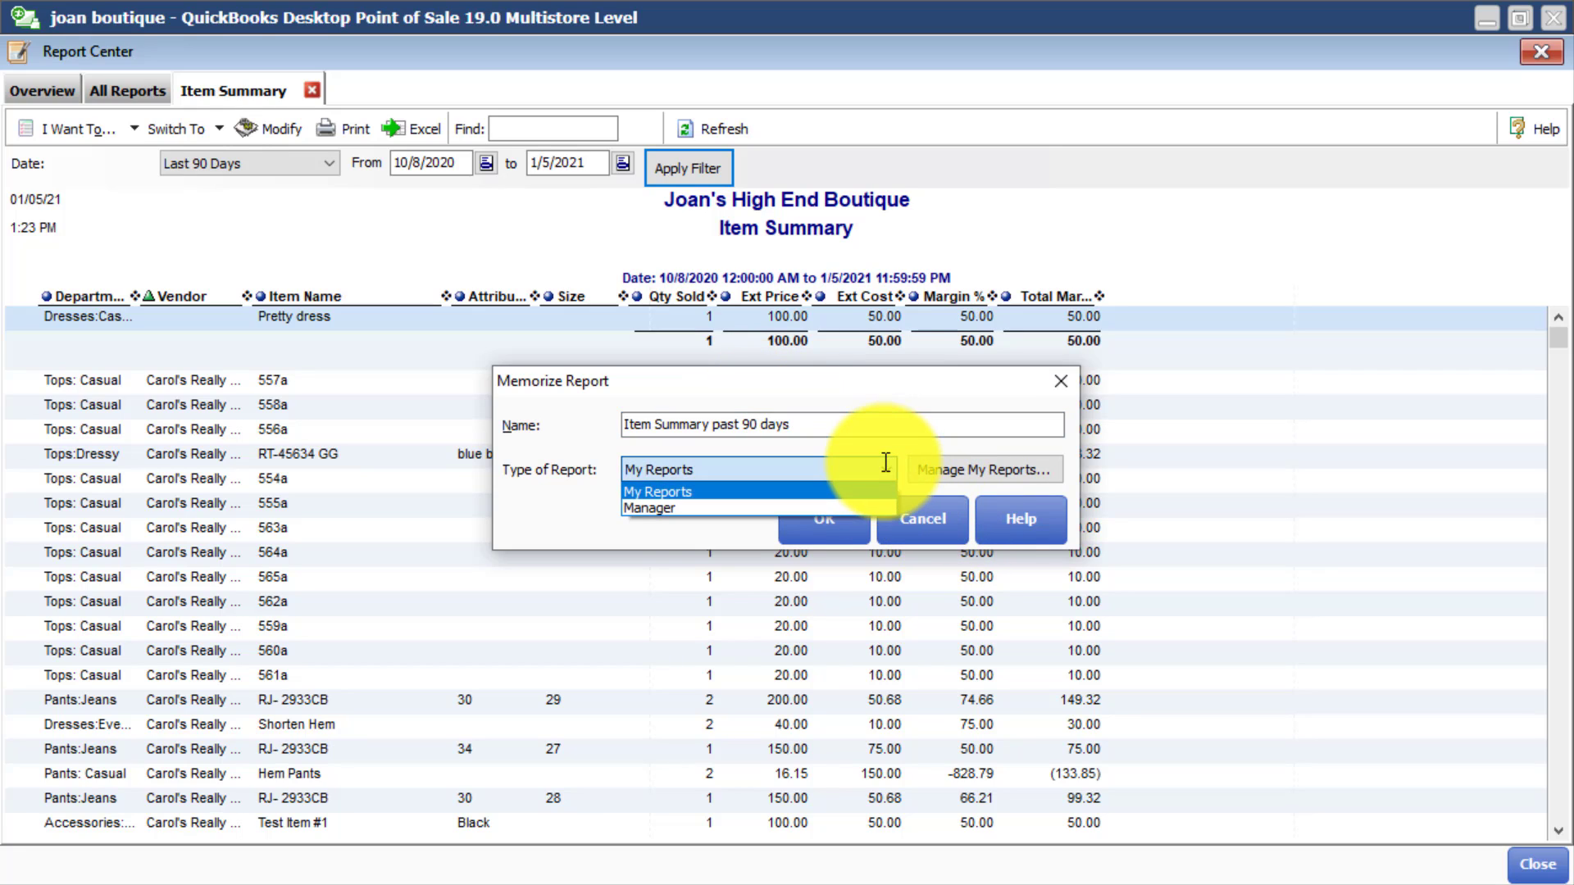
click(977, 468)
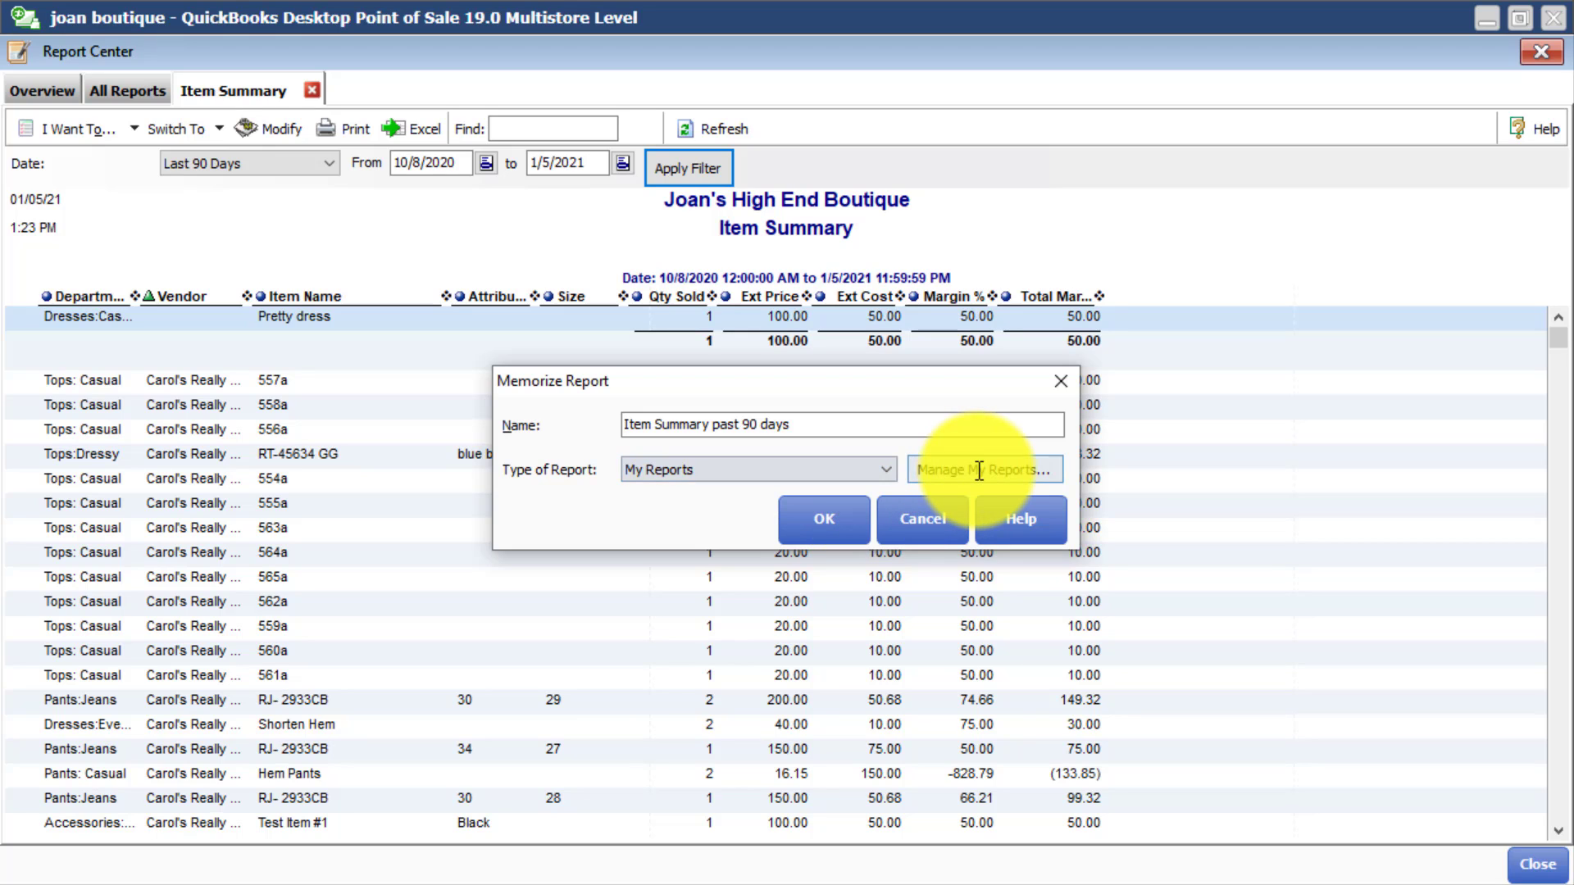
click(979, 471)
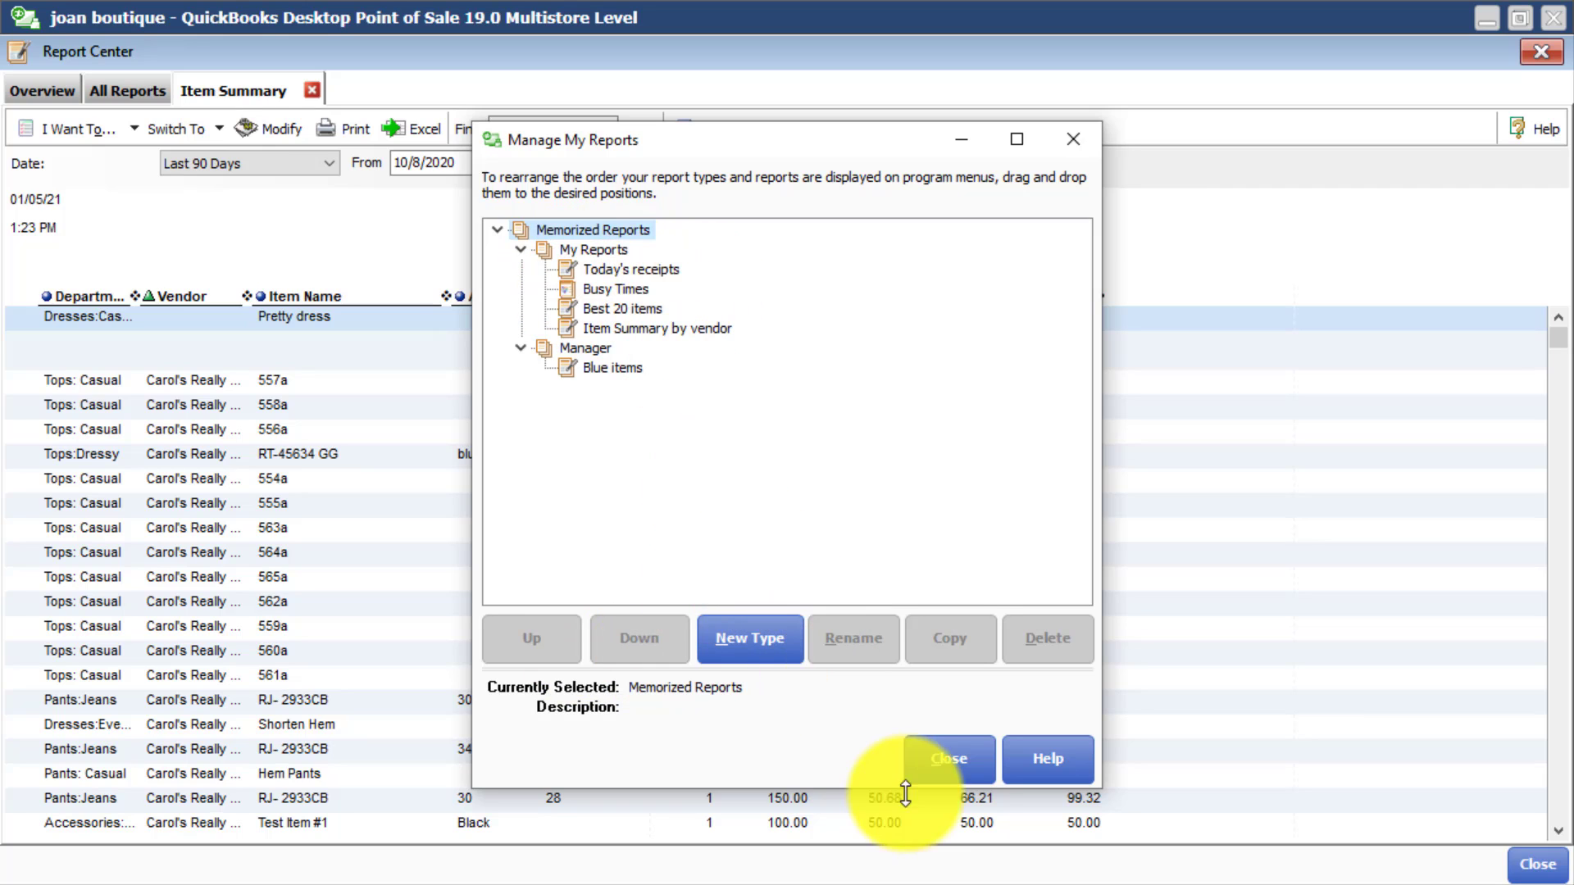
click(950, 774)
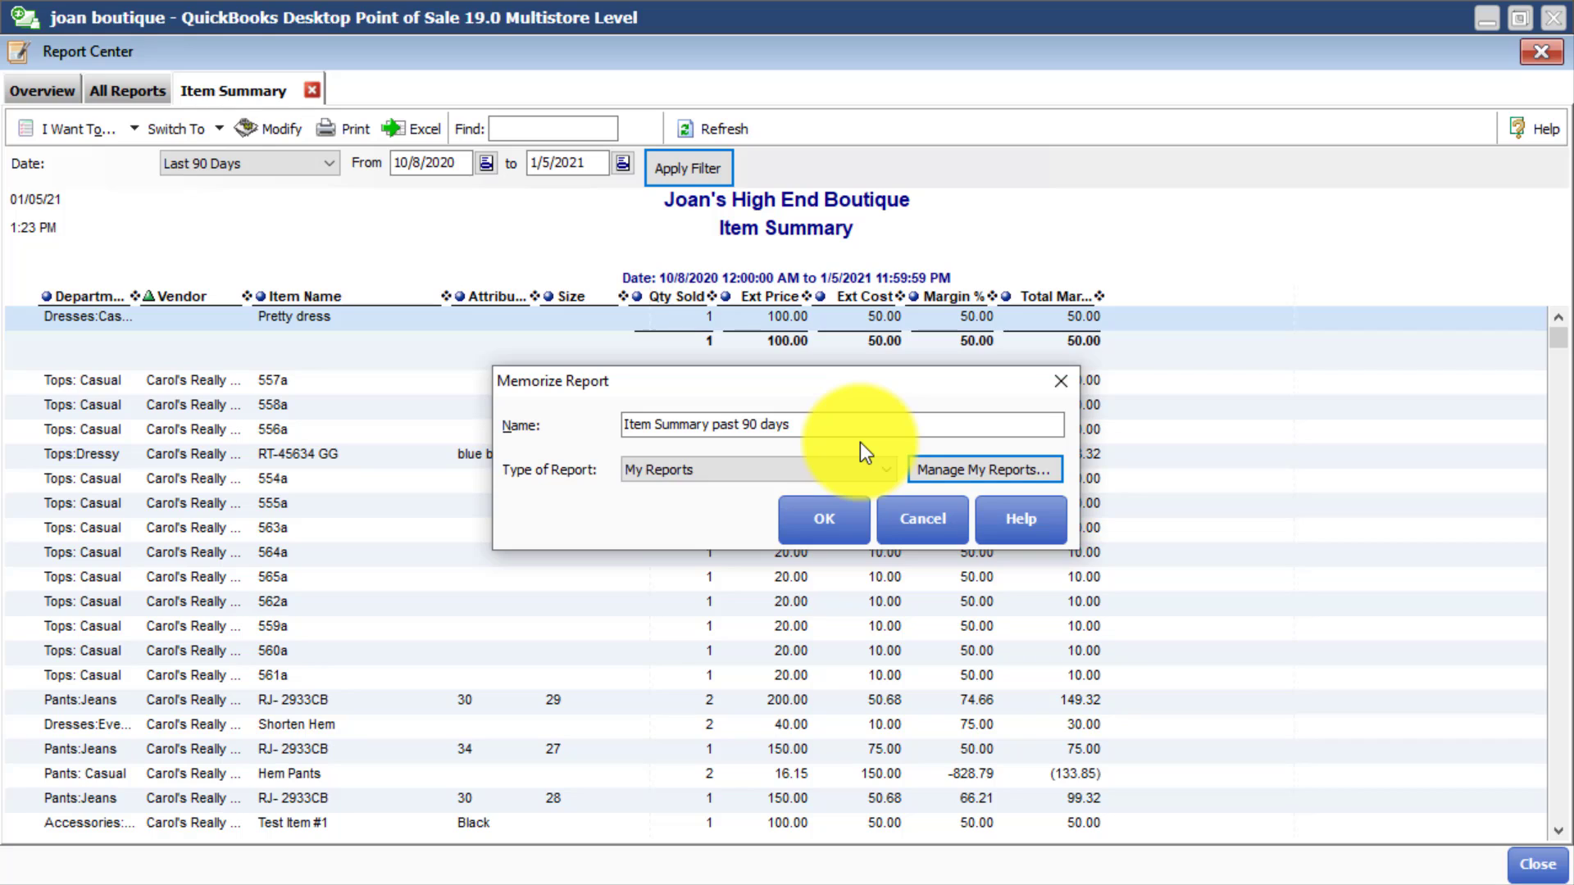
click(824, 521)
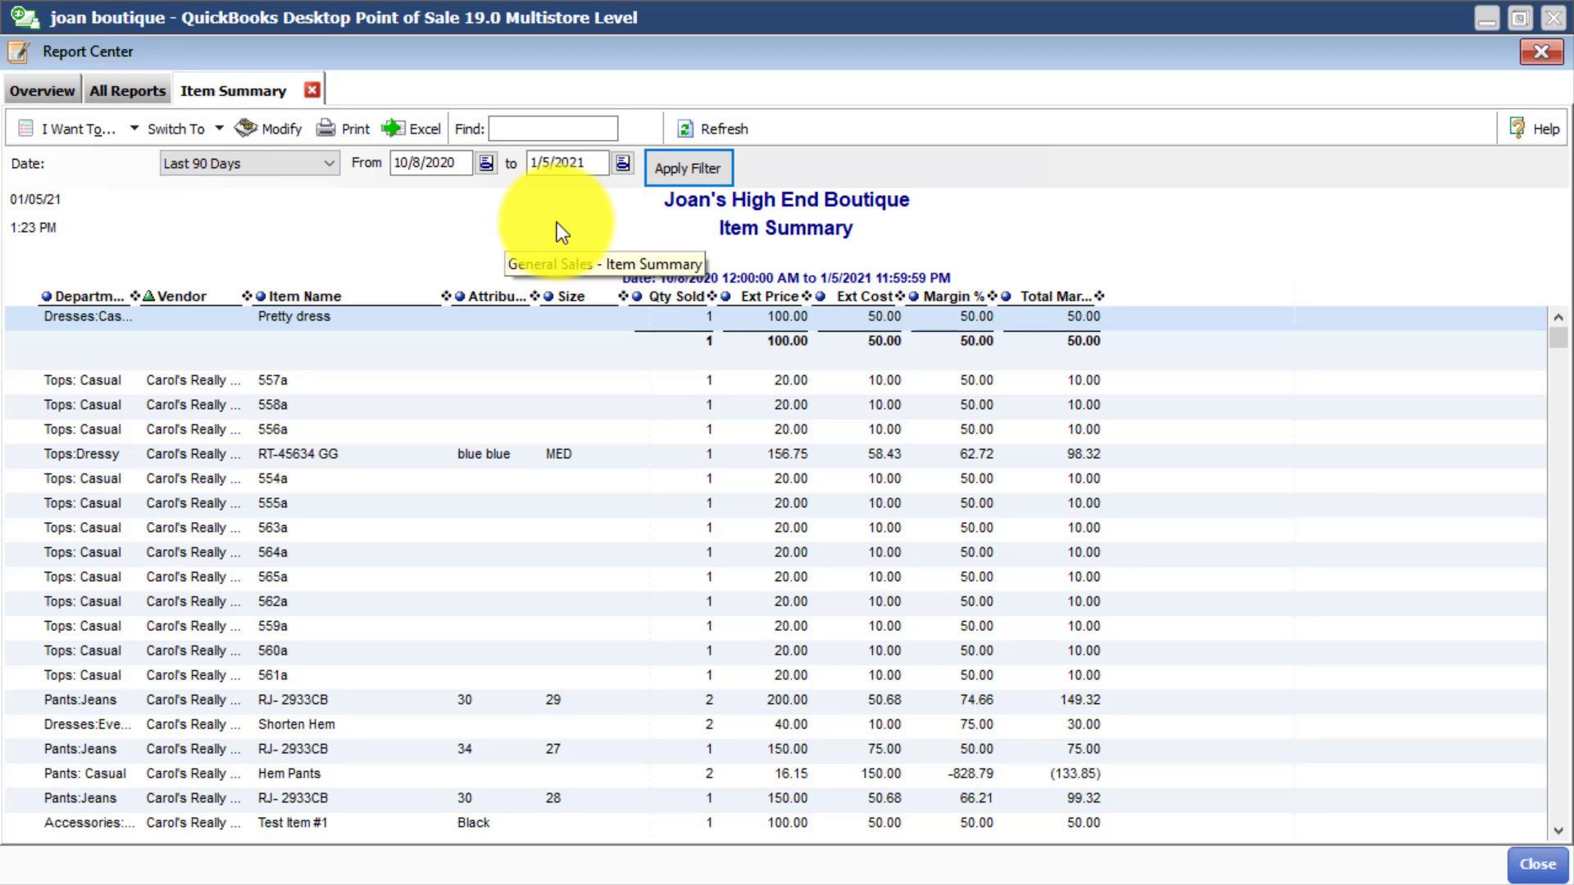
Close and reopen the Report Center, and view the memorized reports in both the overview and the full report list.
click(1546, 55)
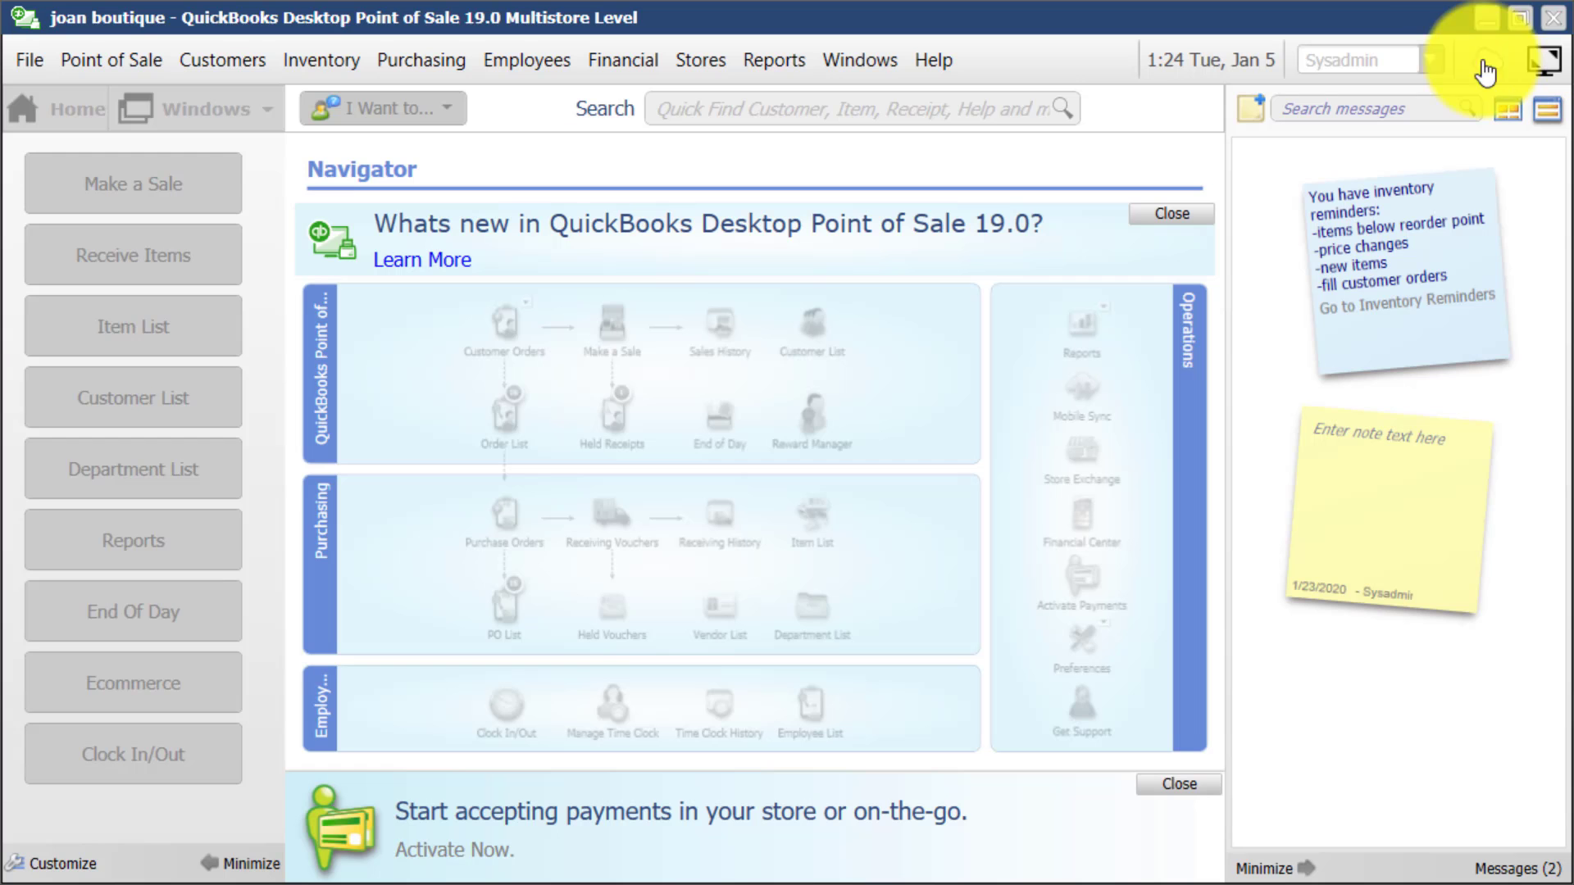
click(793, 65)
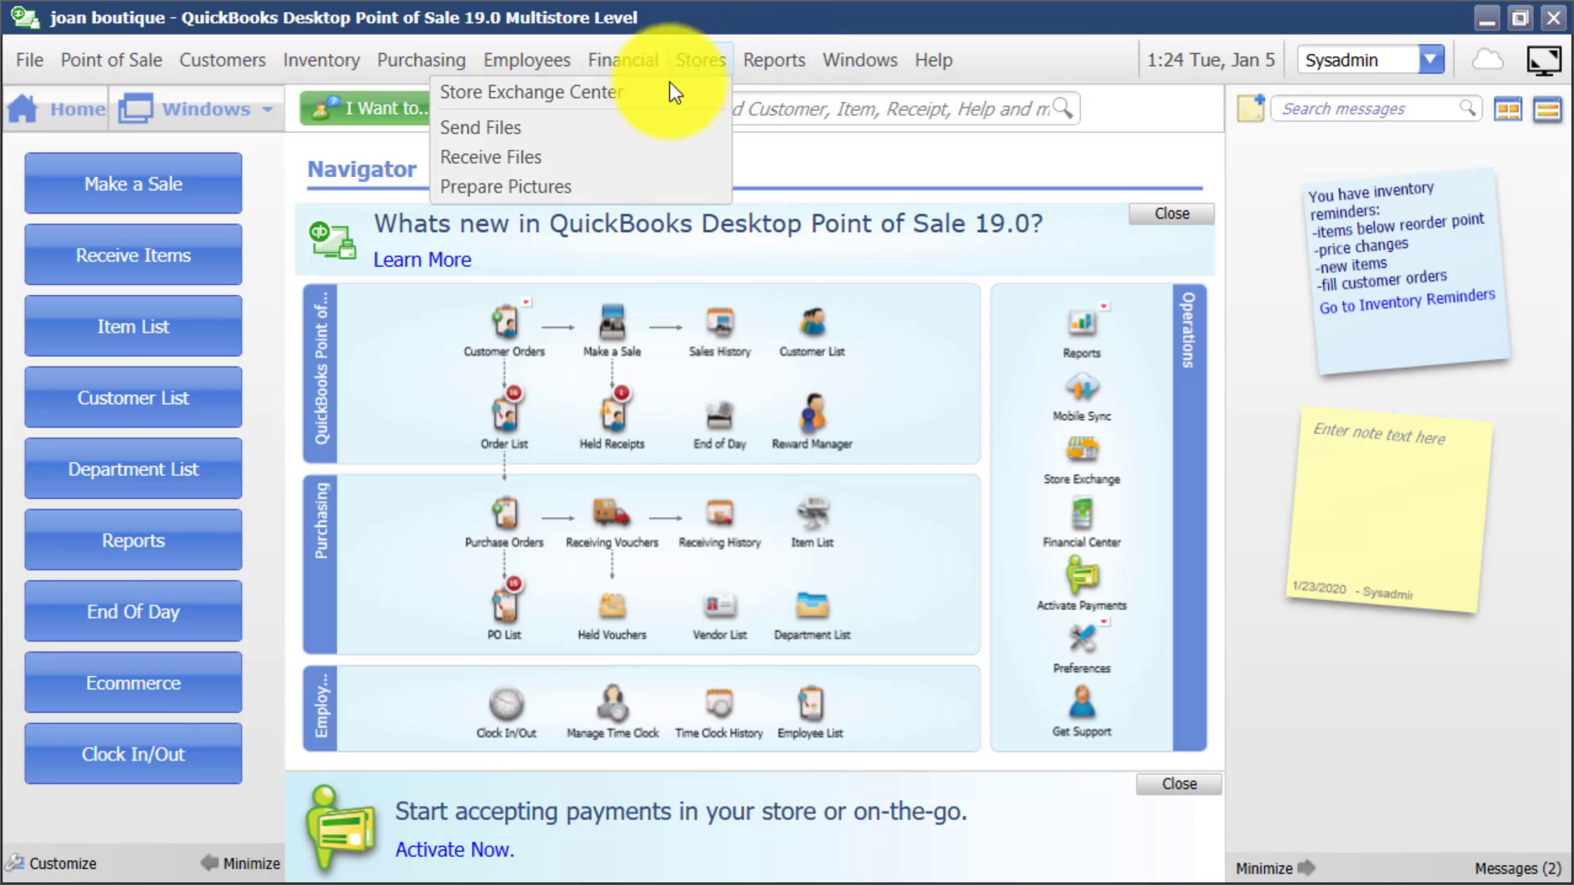
click(757, 88)
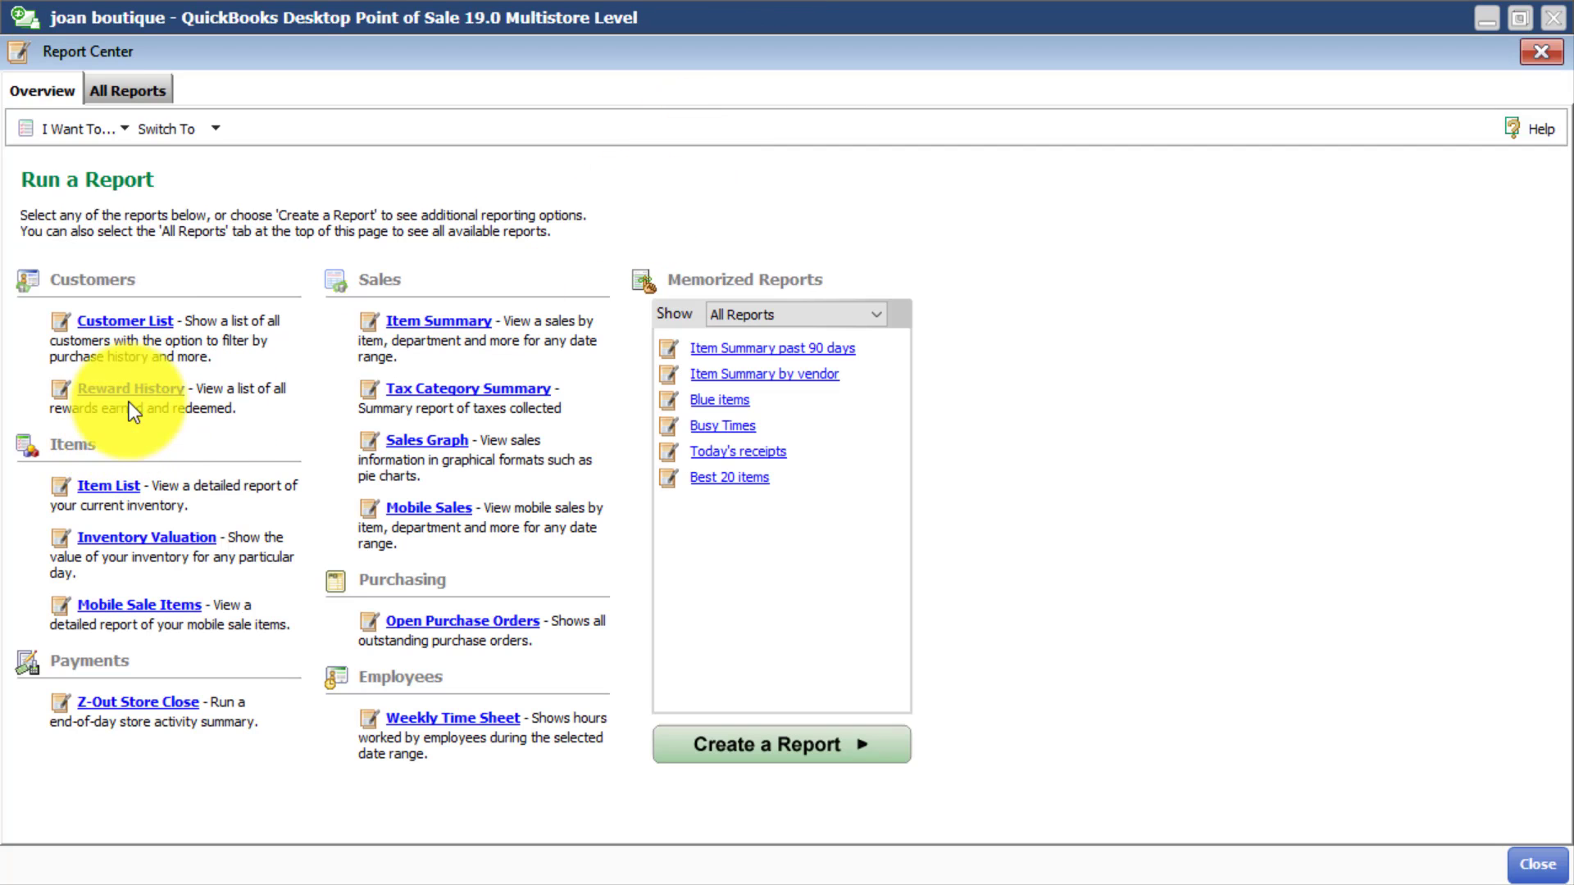
click(139, 92)
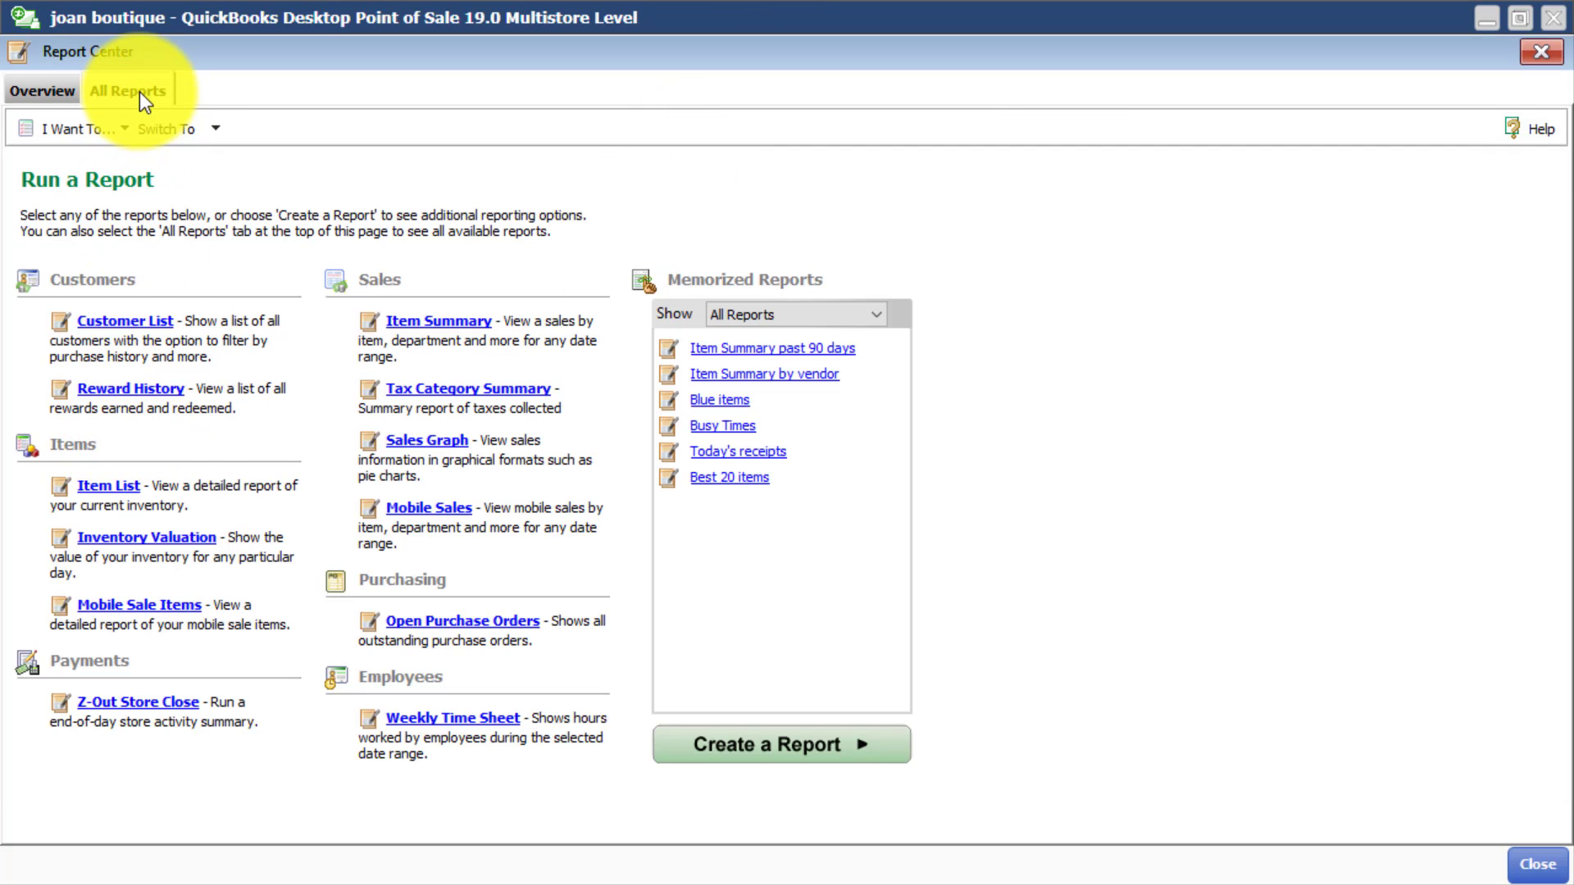
click(55, 458)
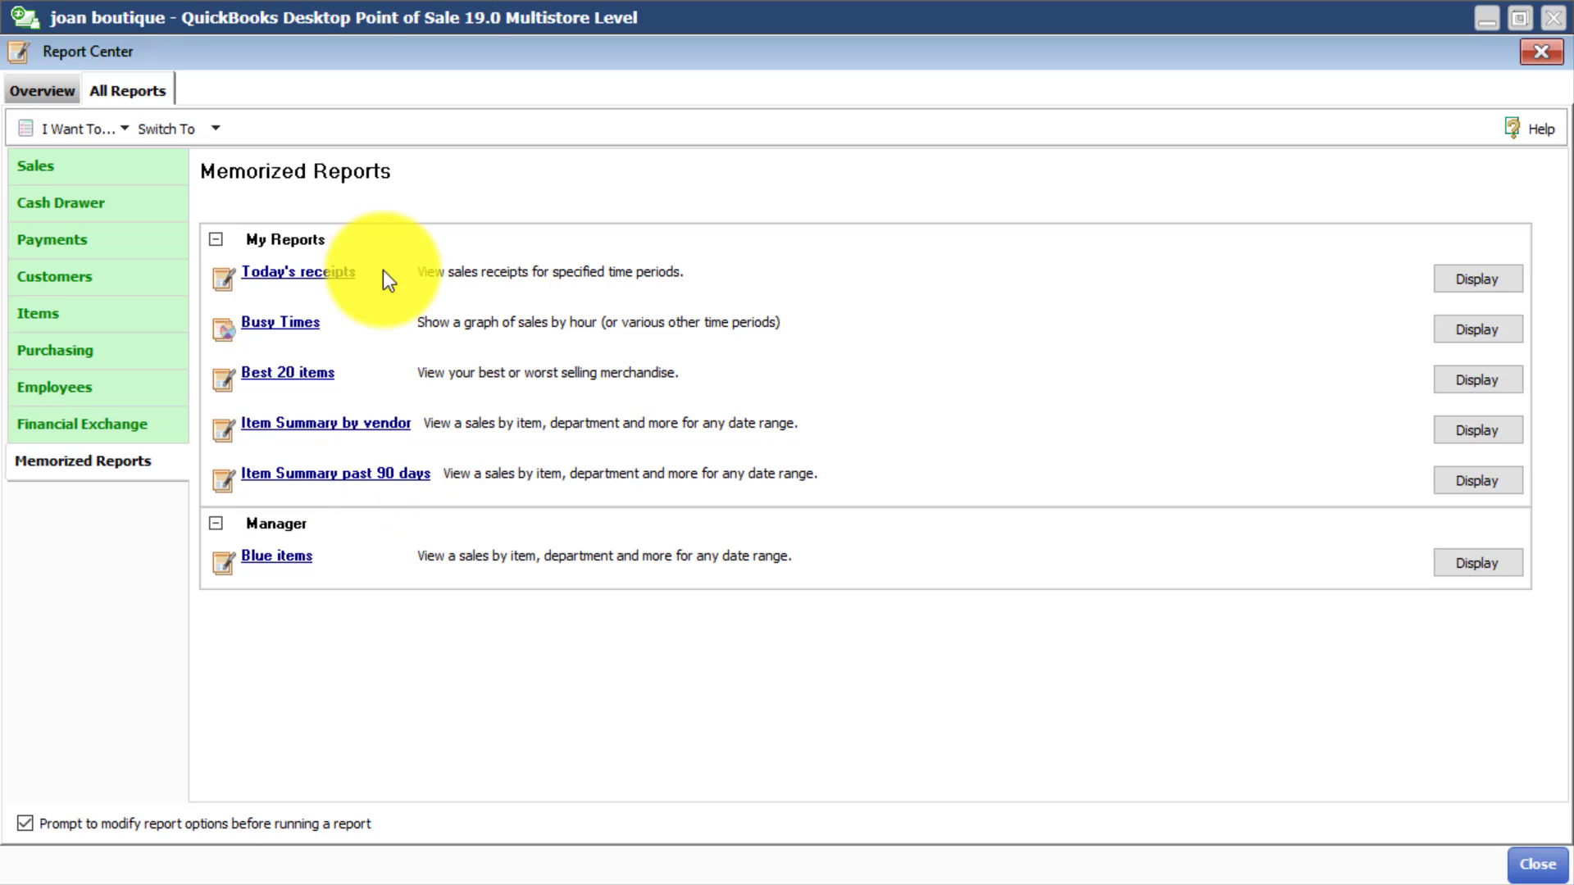
click(61, 93)
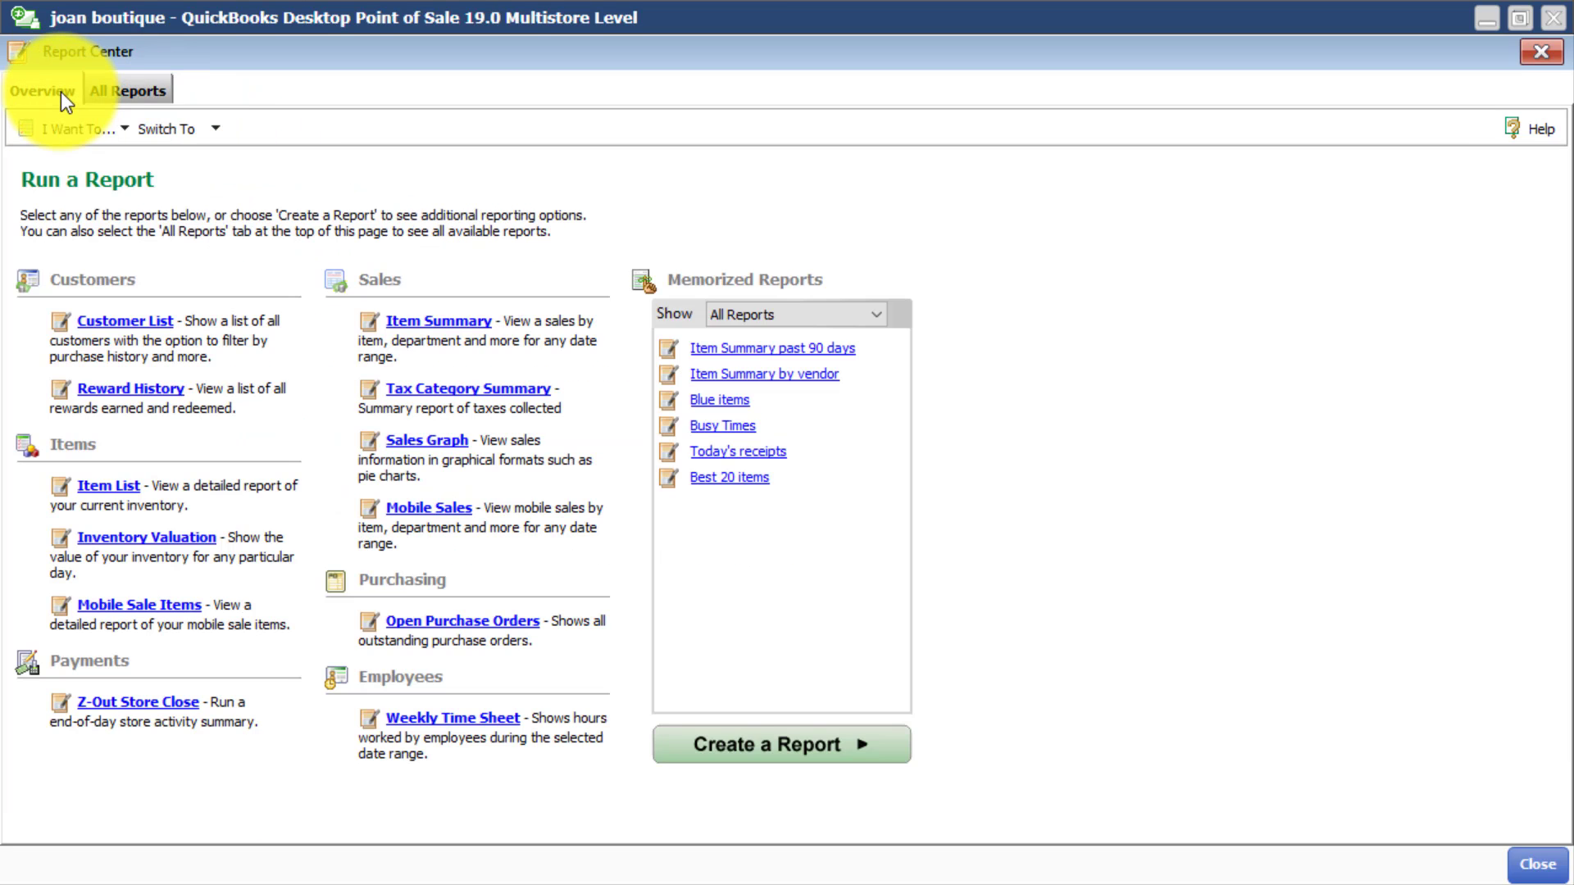
click(98, 91)
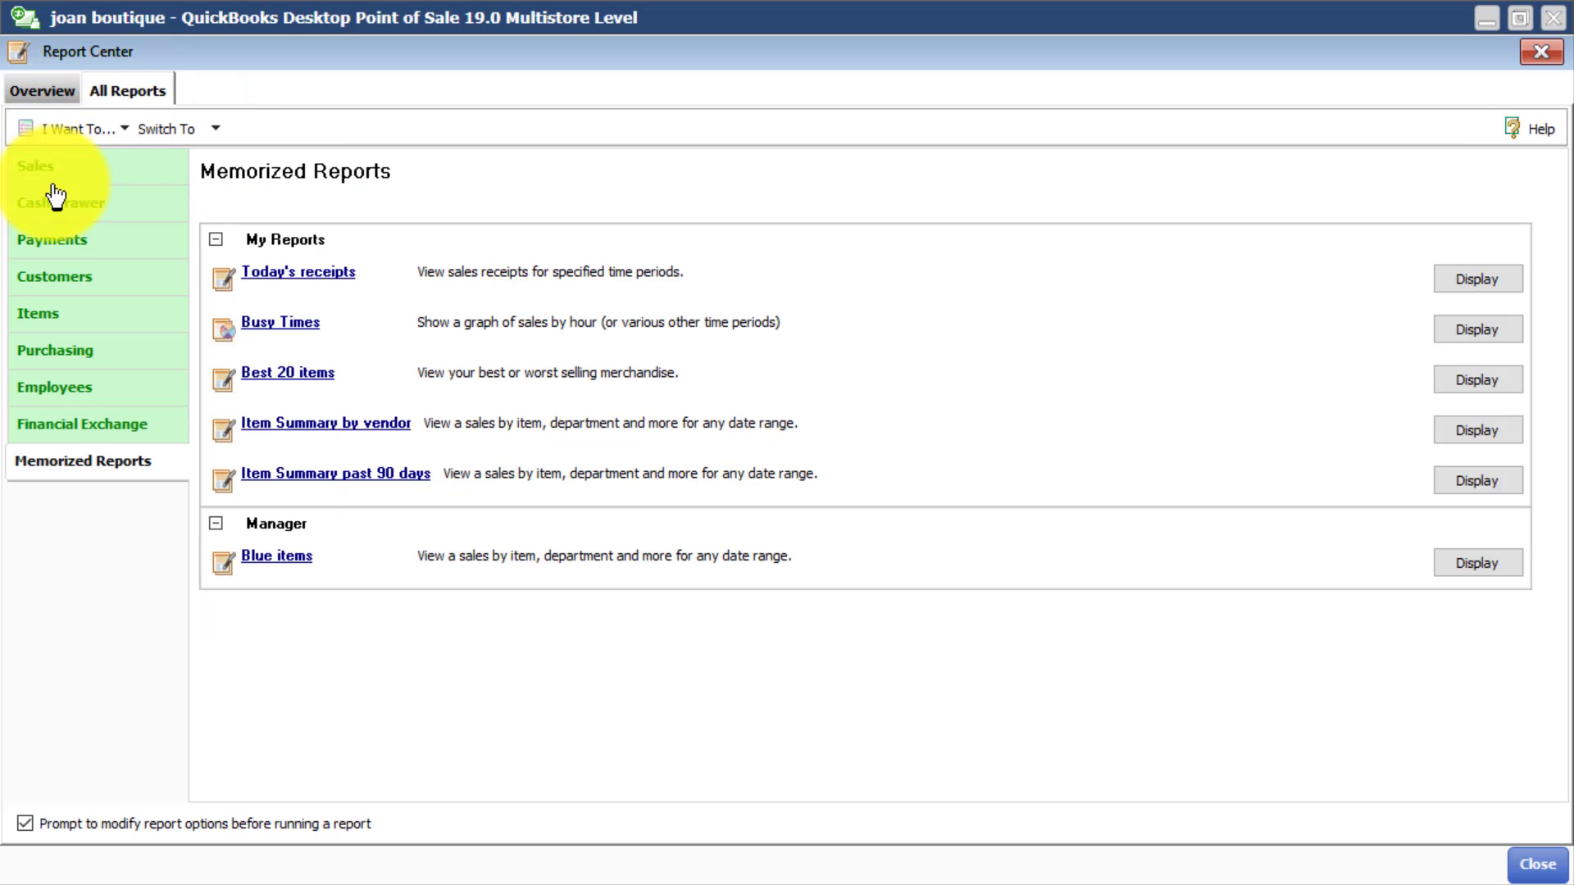
Open the run options for the Item List report in the Items category and check its column options.
click(47, 313)
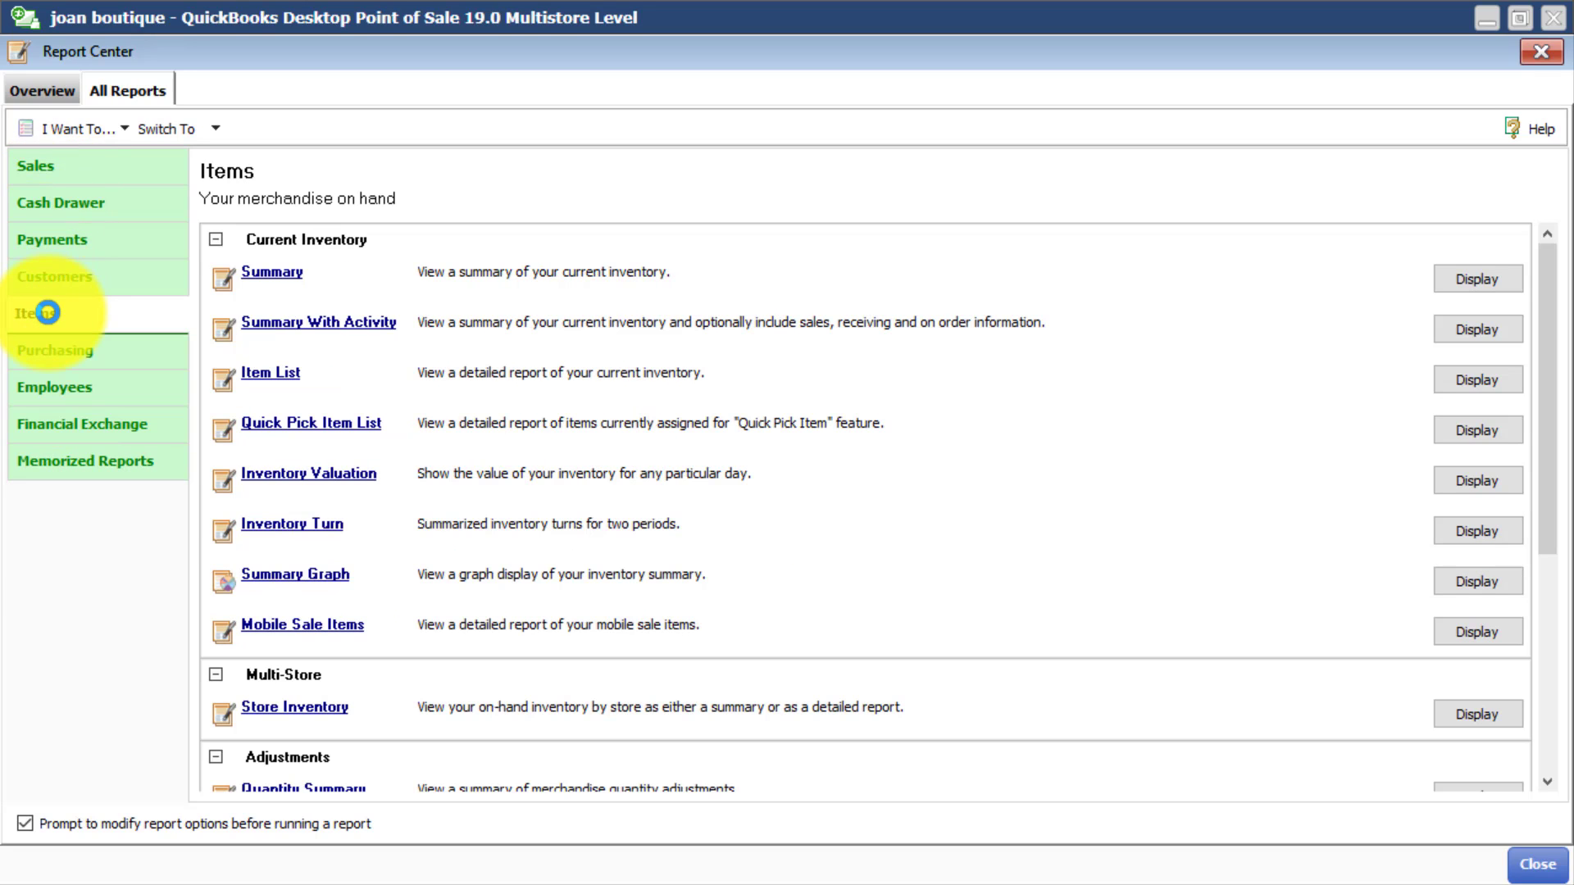
click(283, 375)
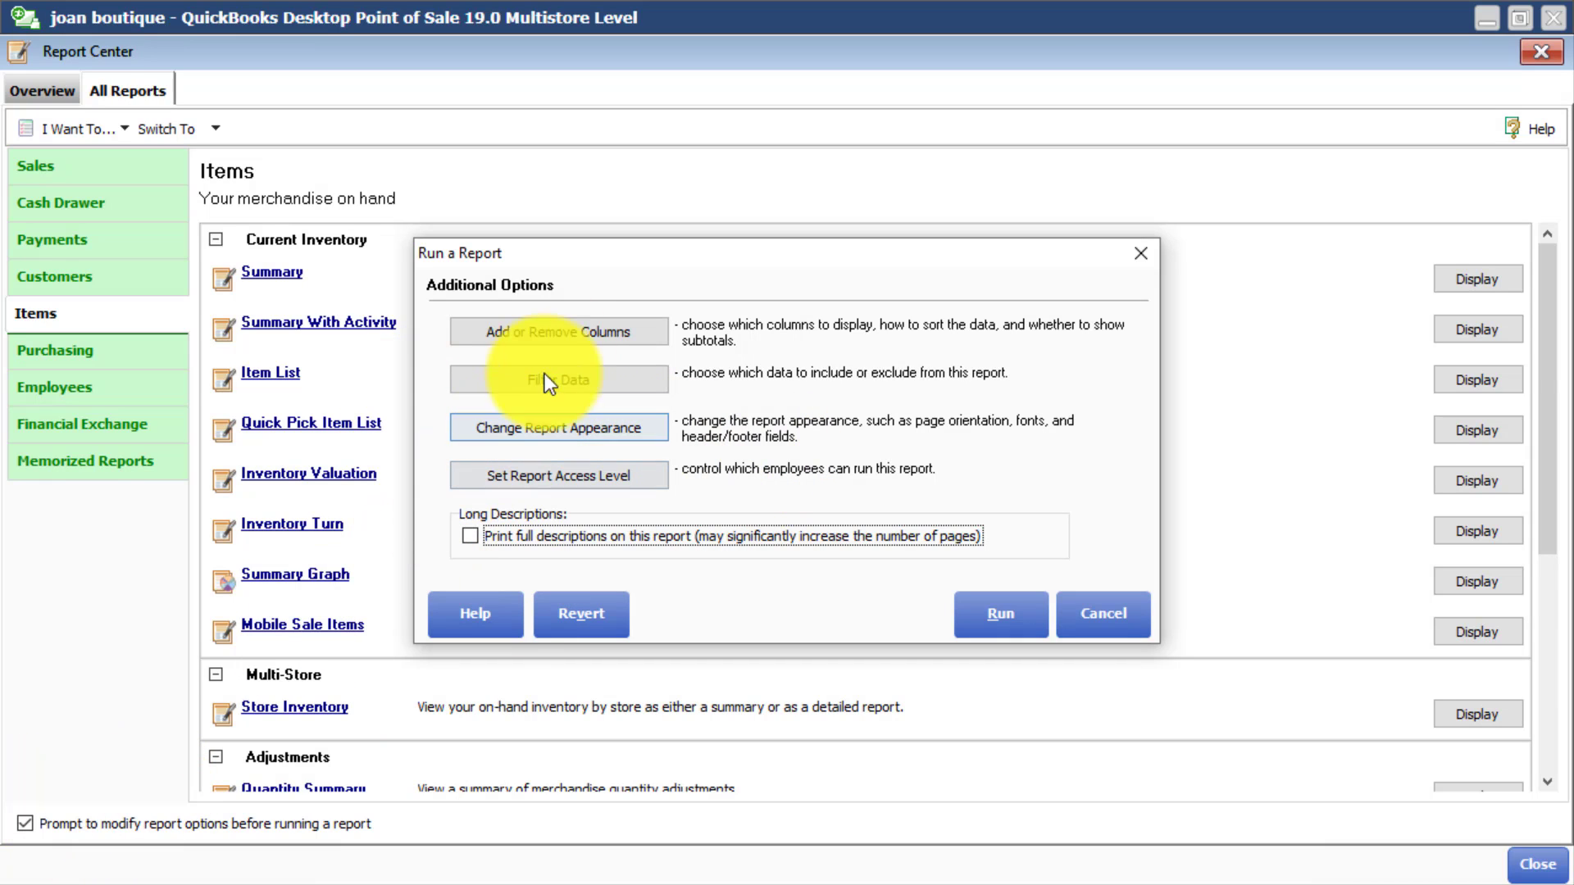
click(567, 334)
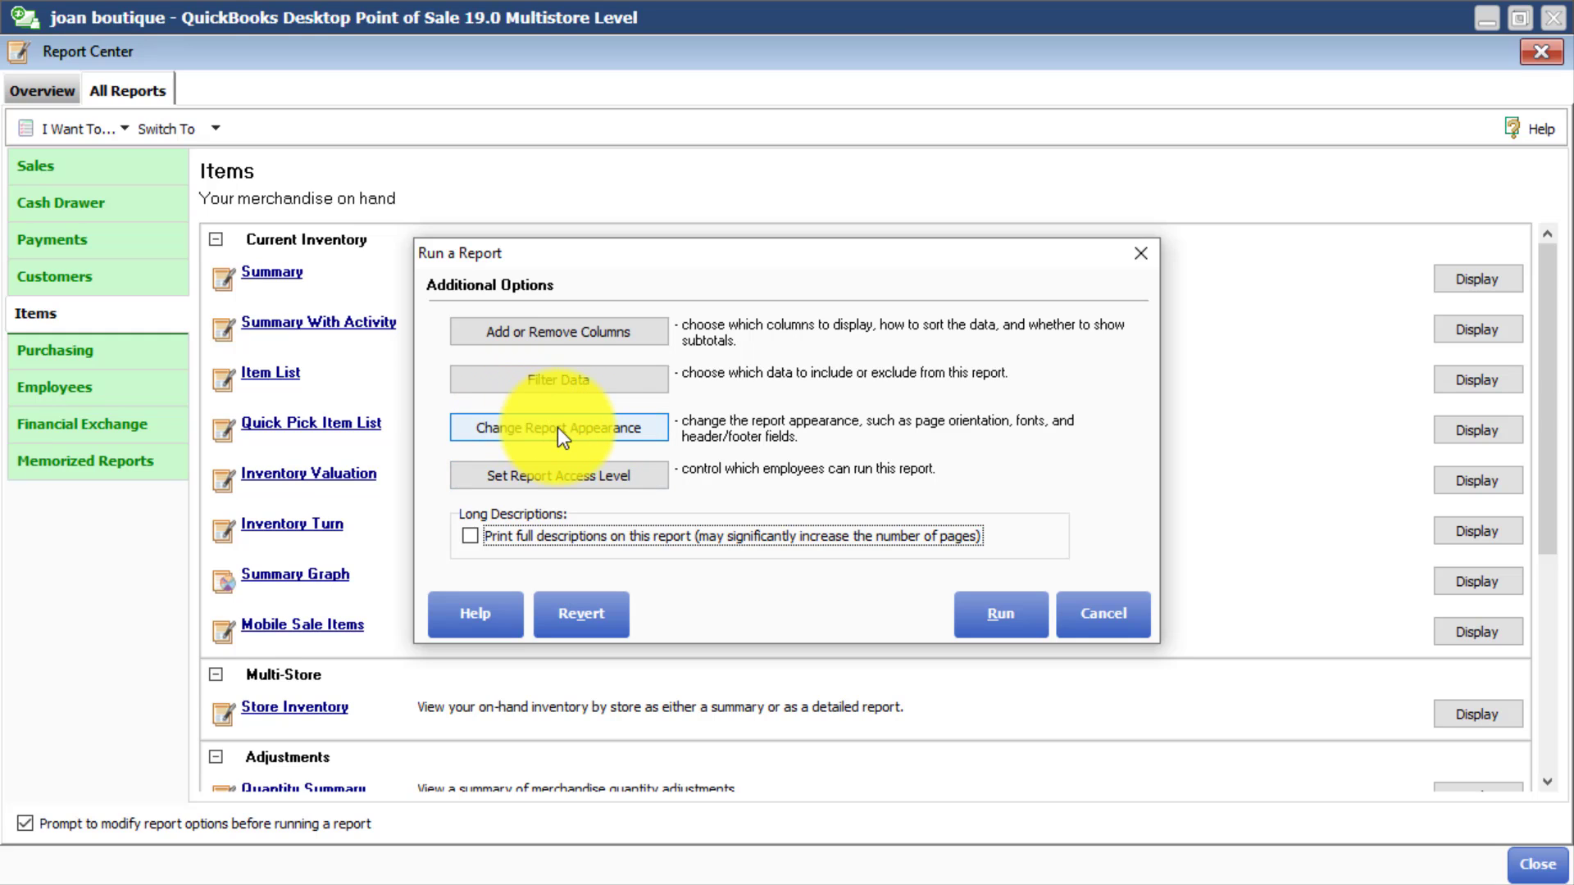
Review the Item List report's appearance settings and access levels, and cancel without running the report.
click(559, 427)
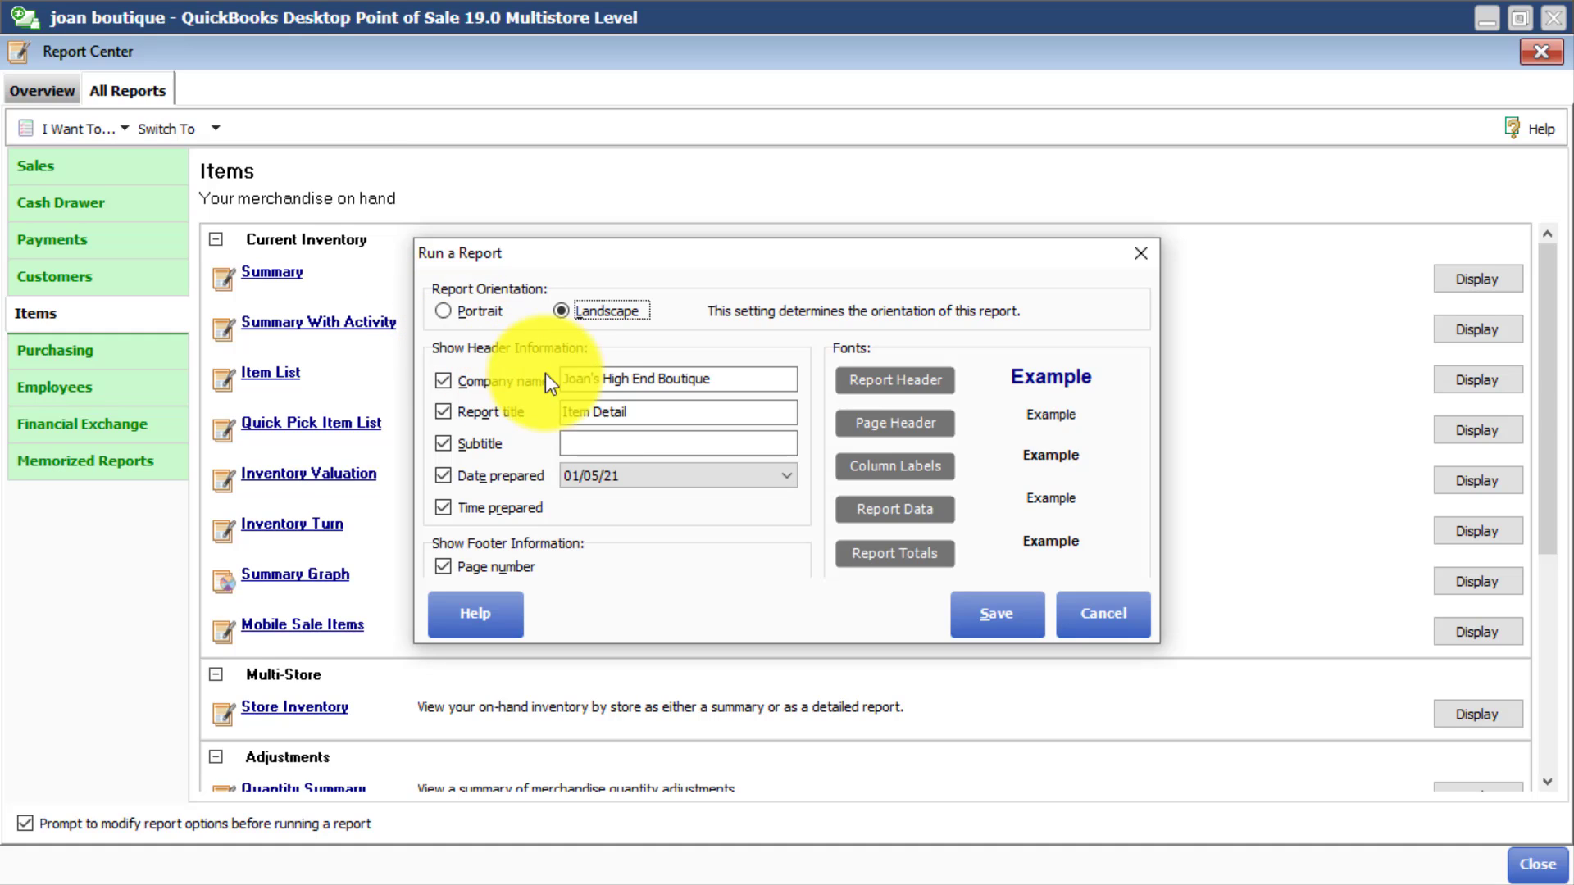
click(665, 413)
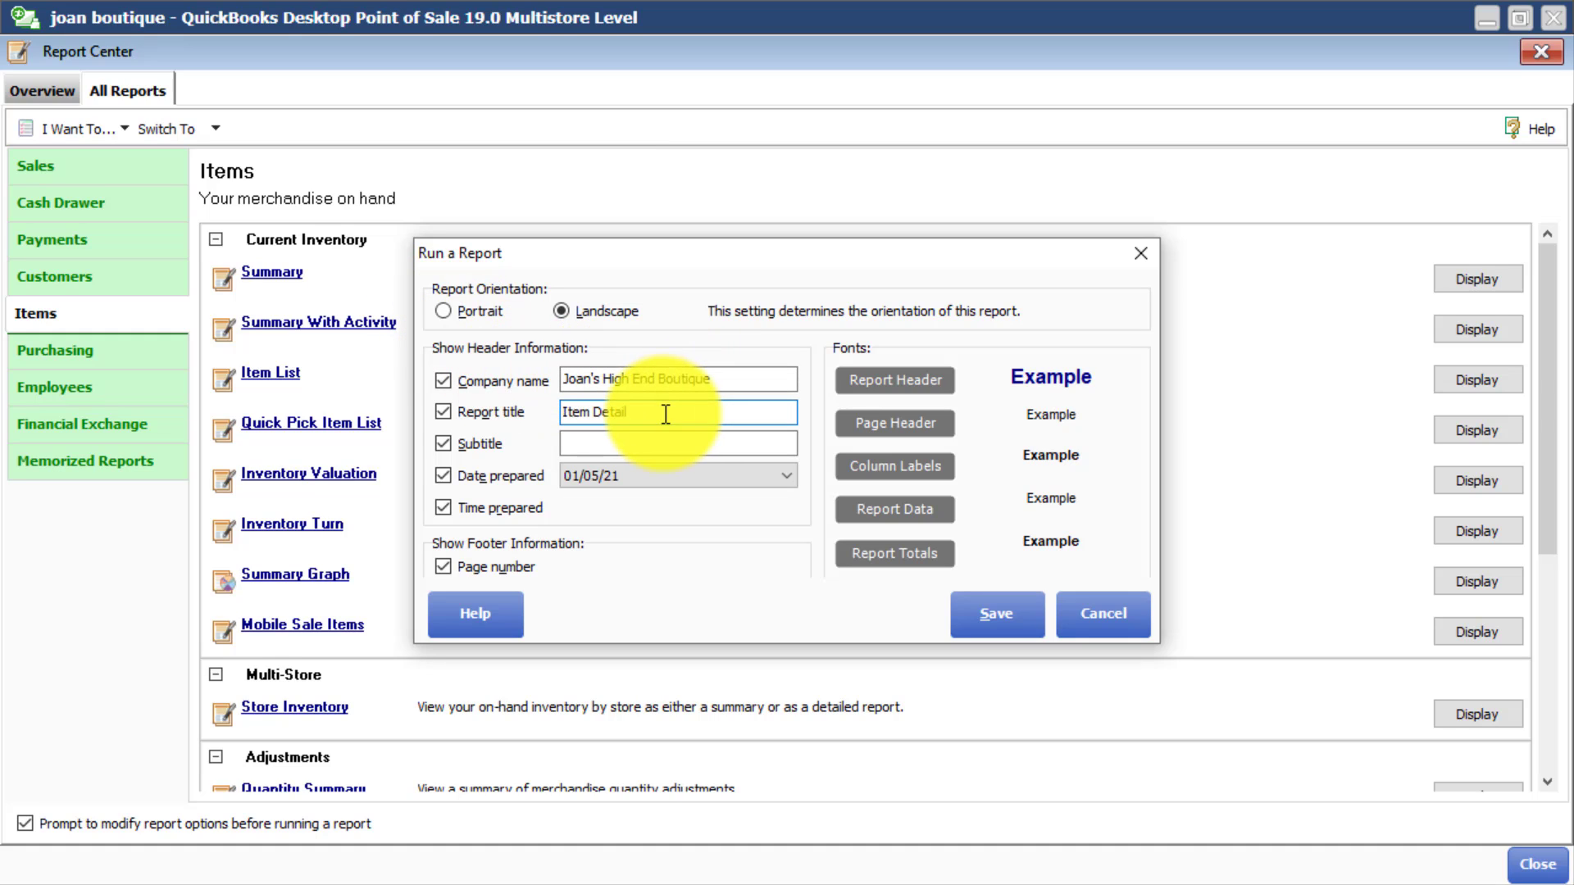
drag(665, 413, 557, 409)
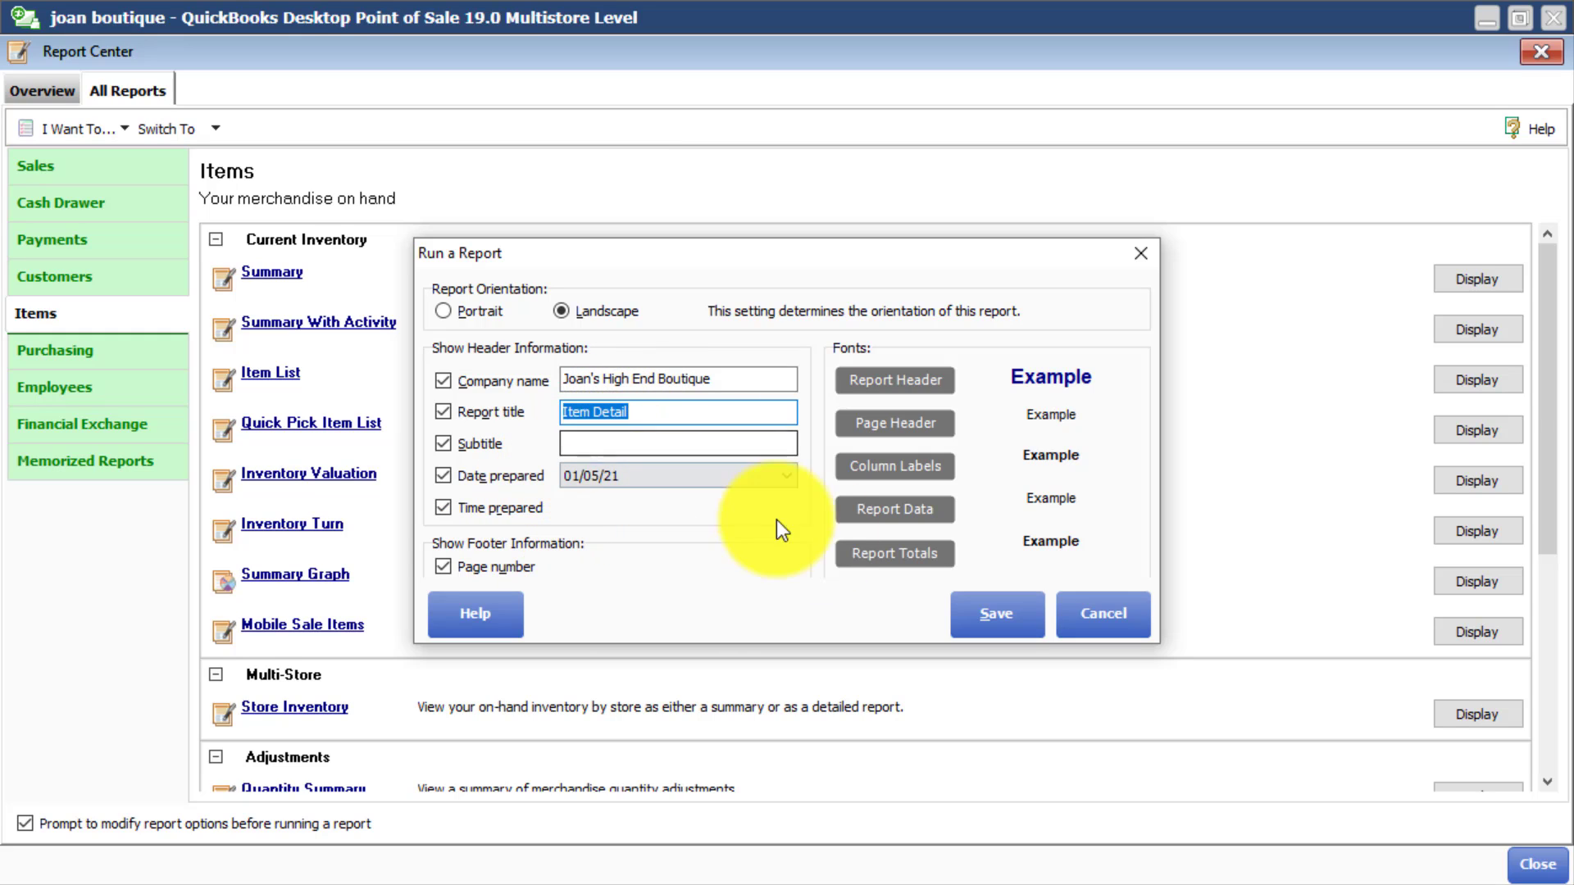
click(1034, 613)
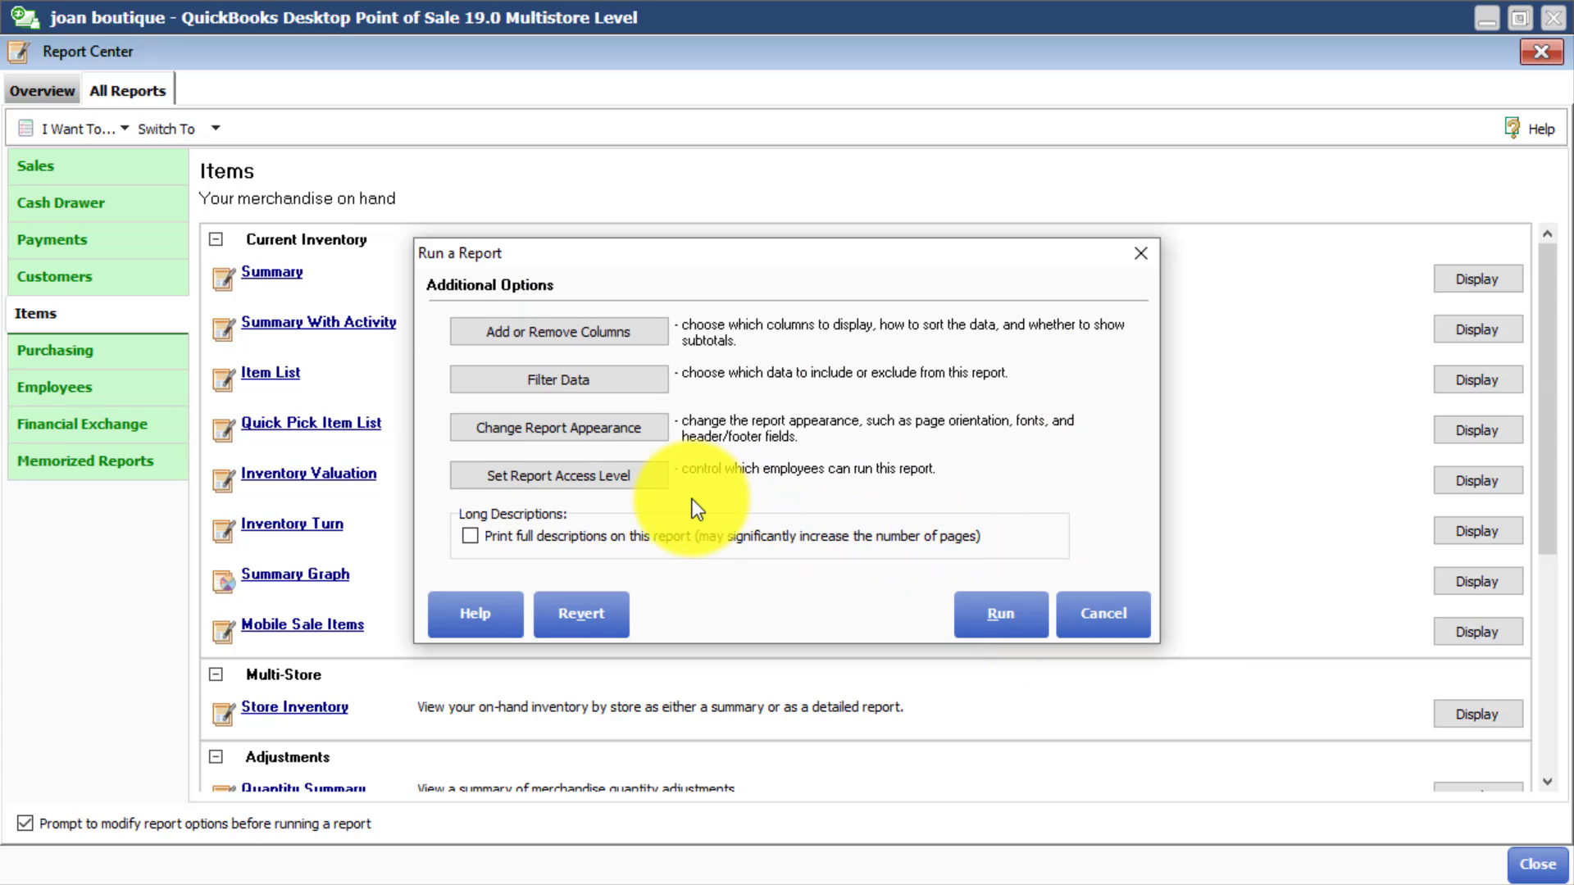
click(593, 484)
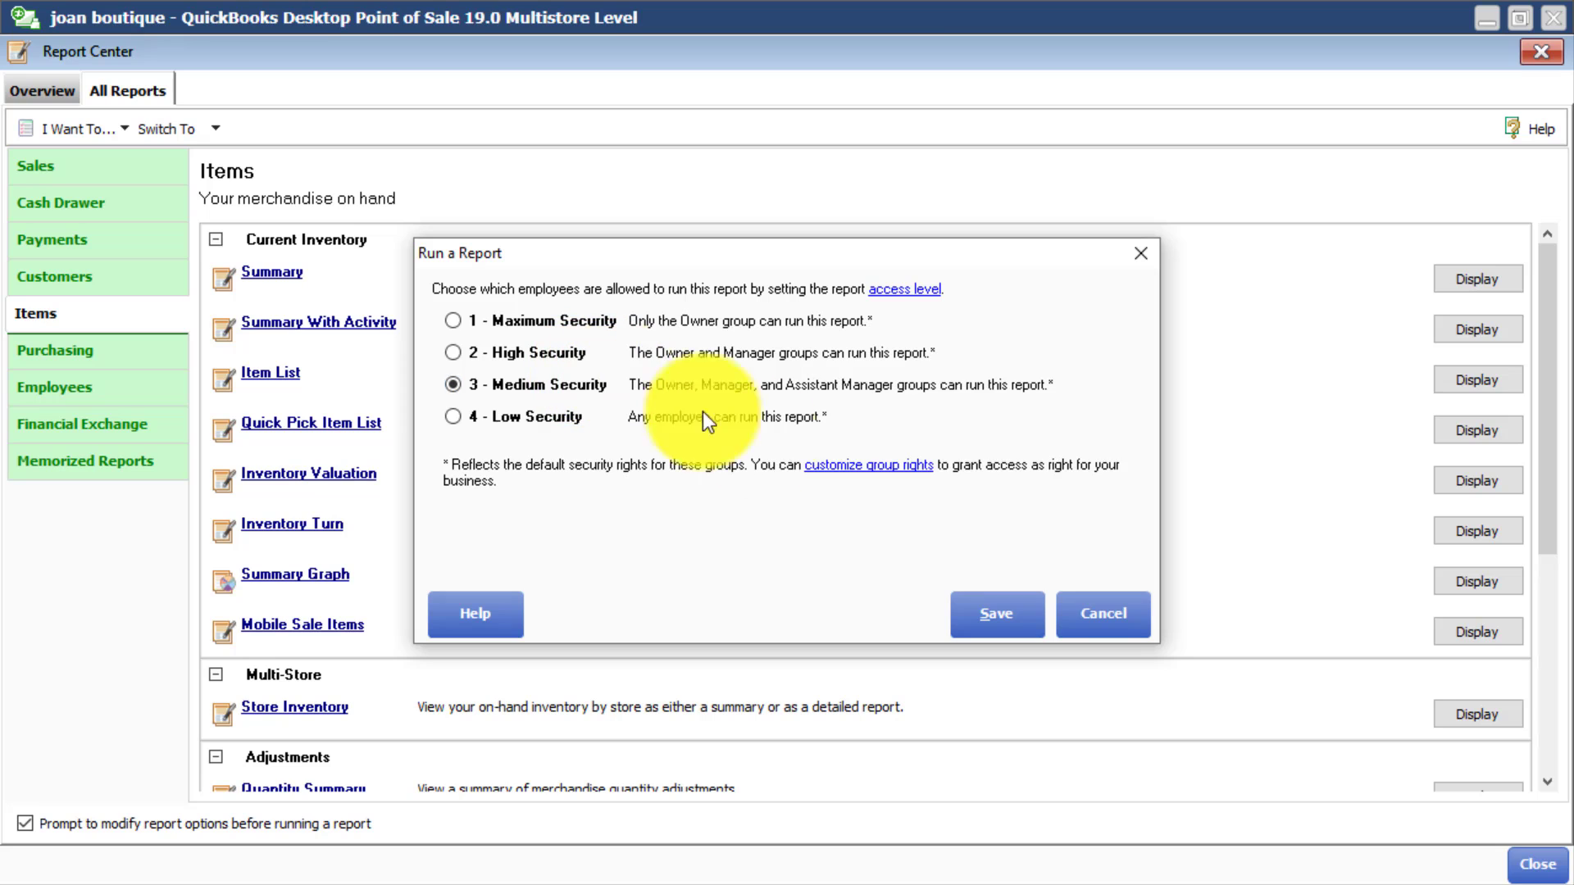
click(1094, 609)
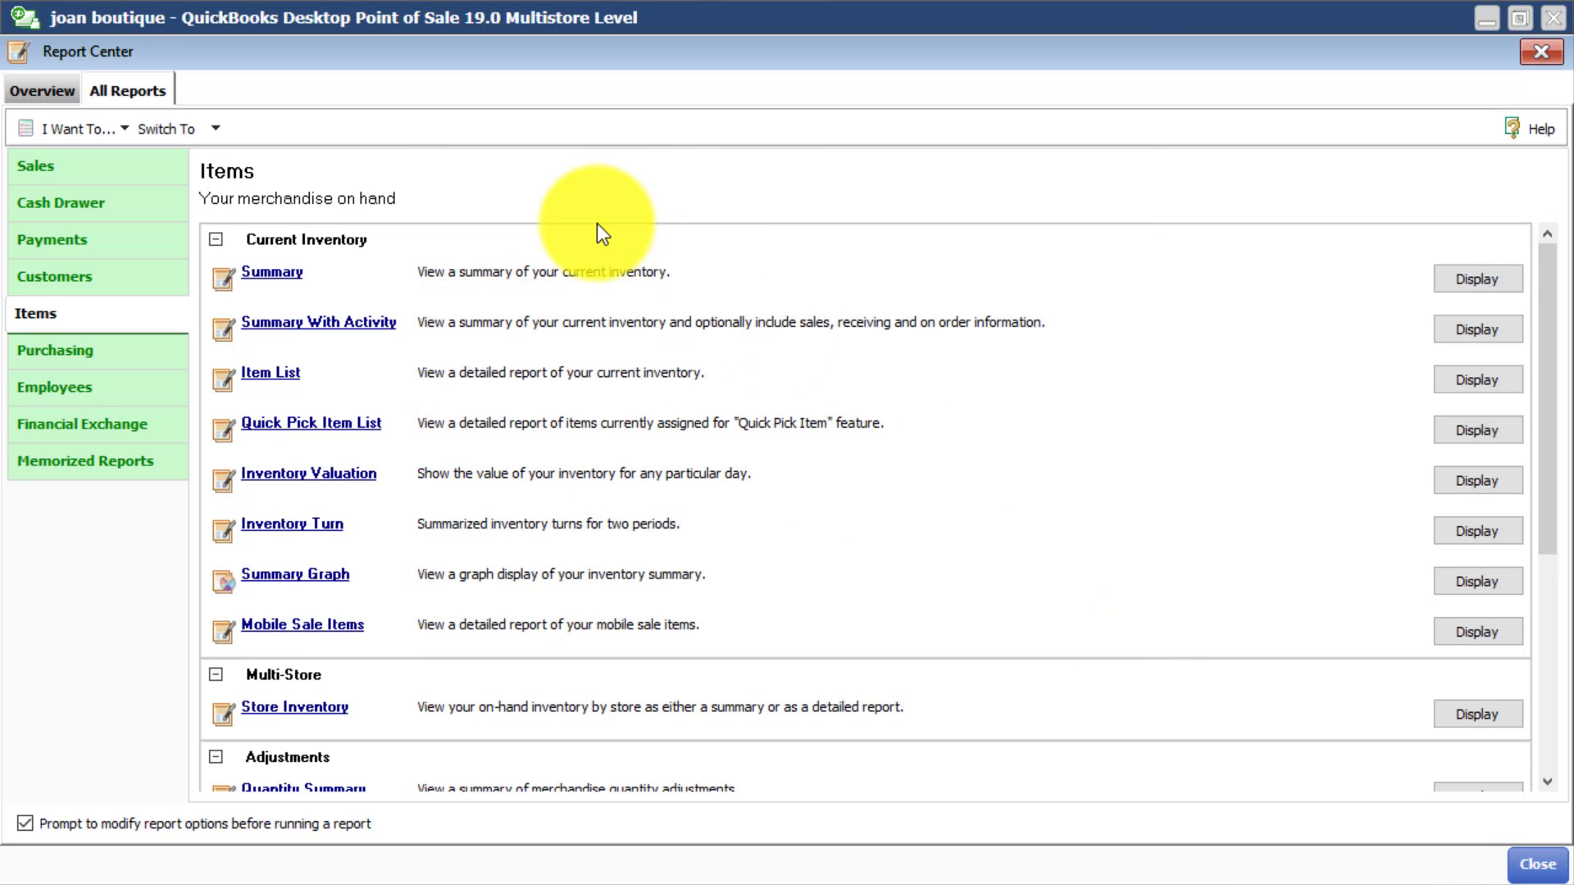
Close the Report Center and open the Dashboard.
click(1533, 52)
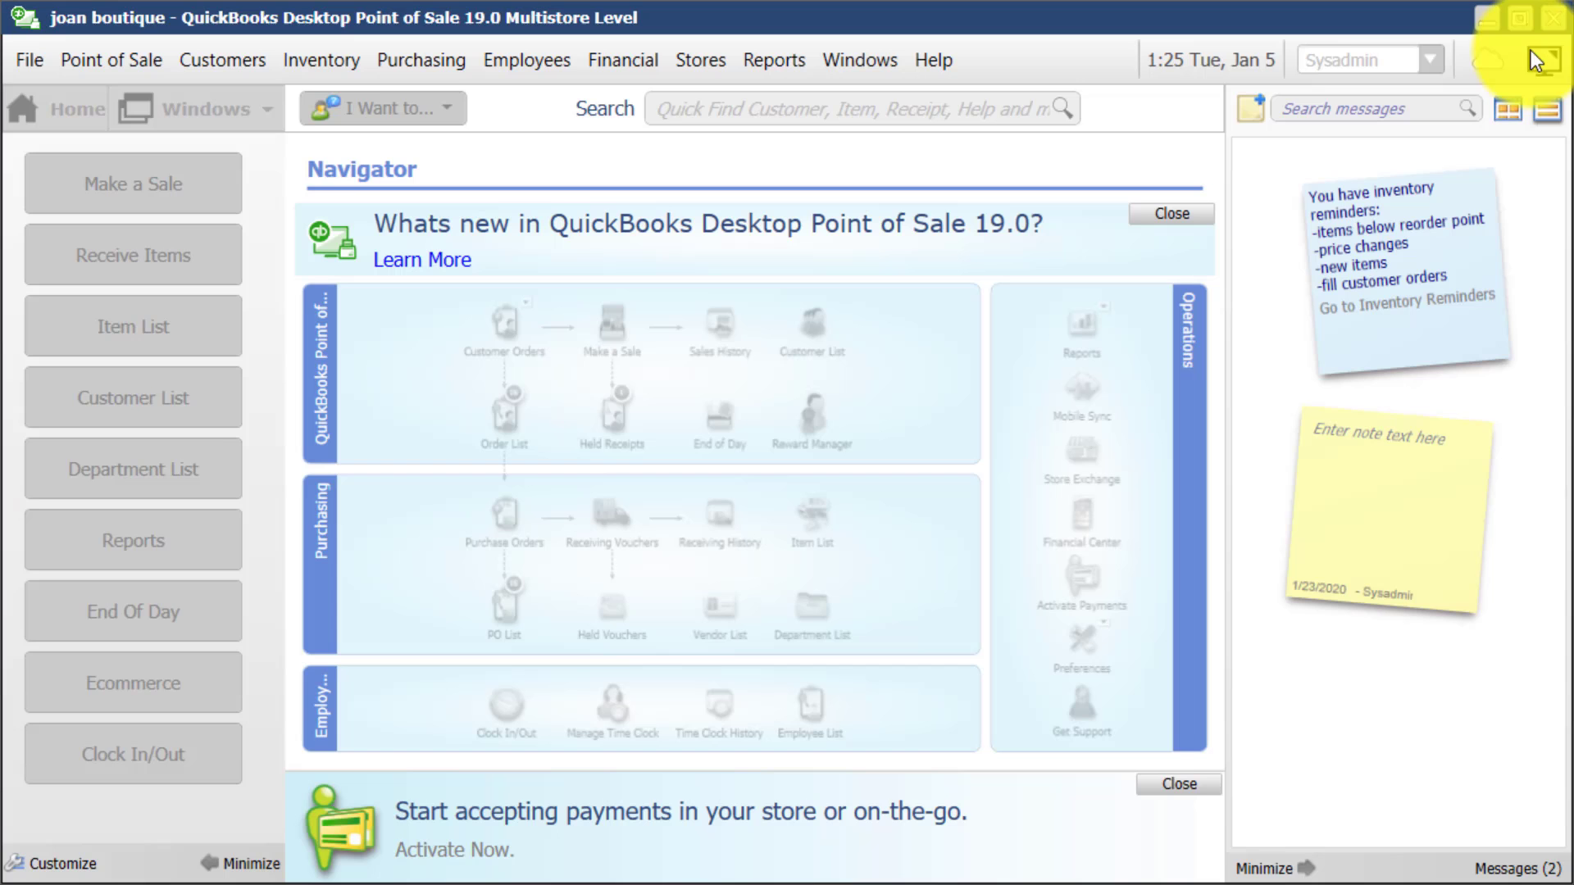
click(791, 68)
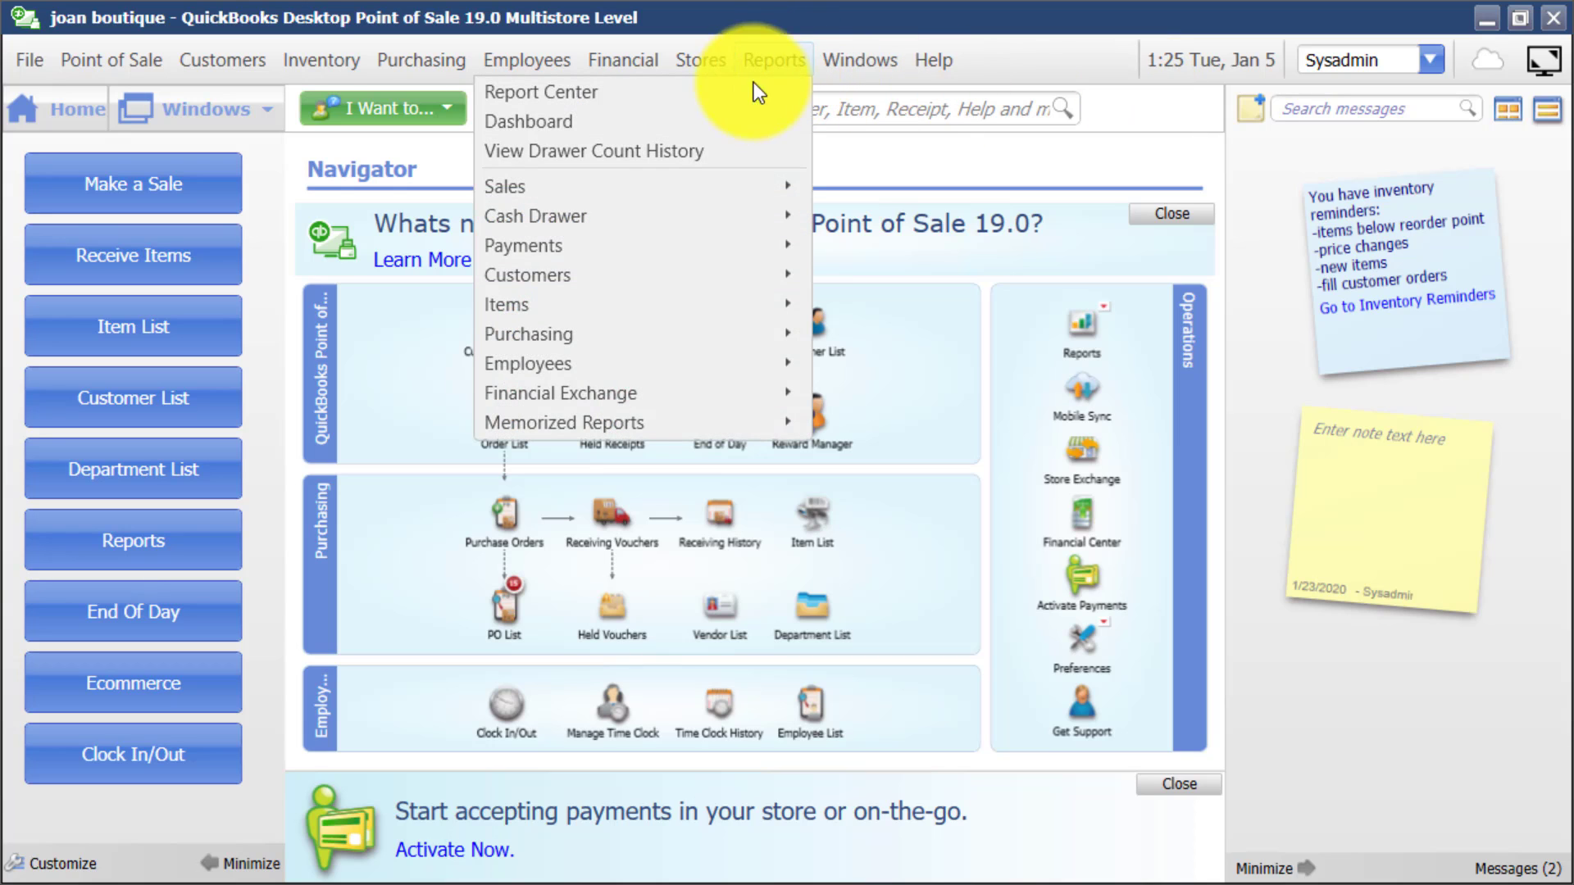
click(687, 118)
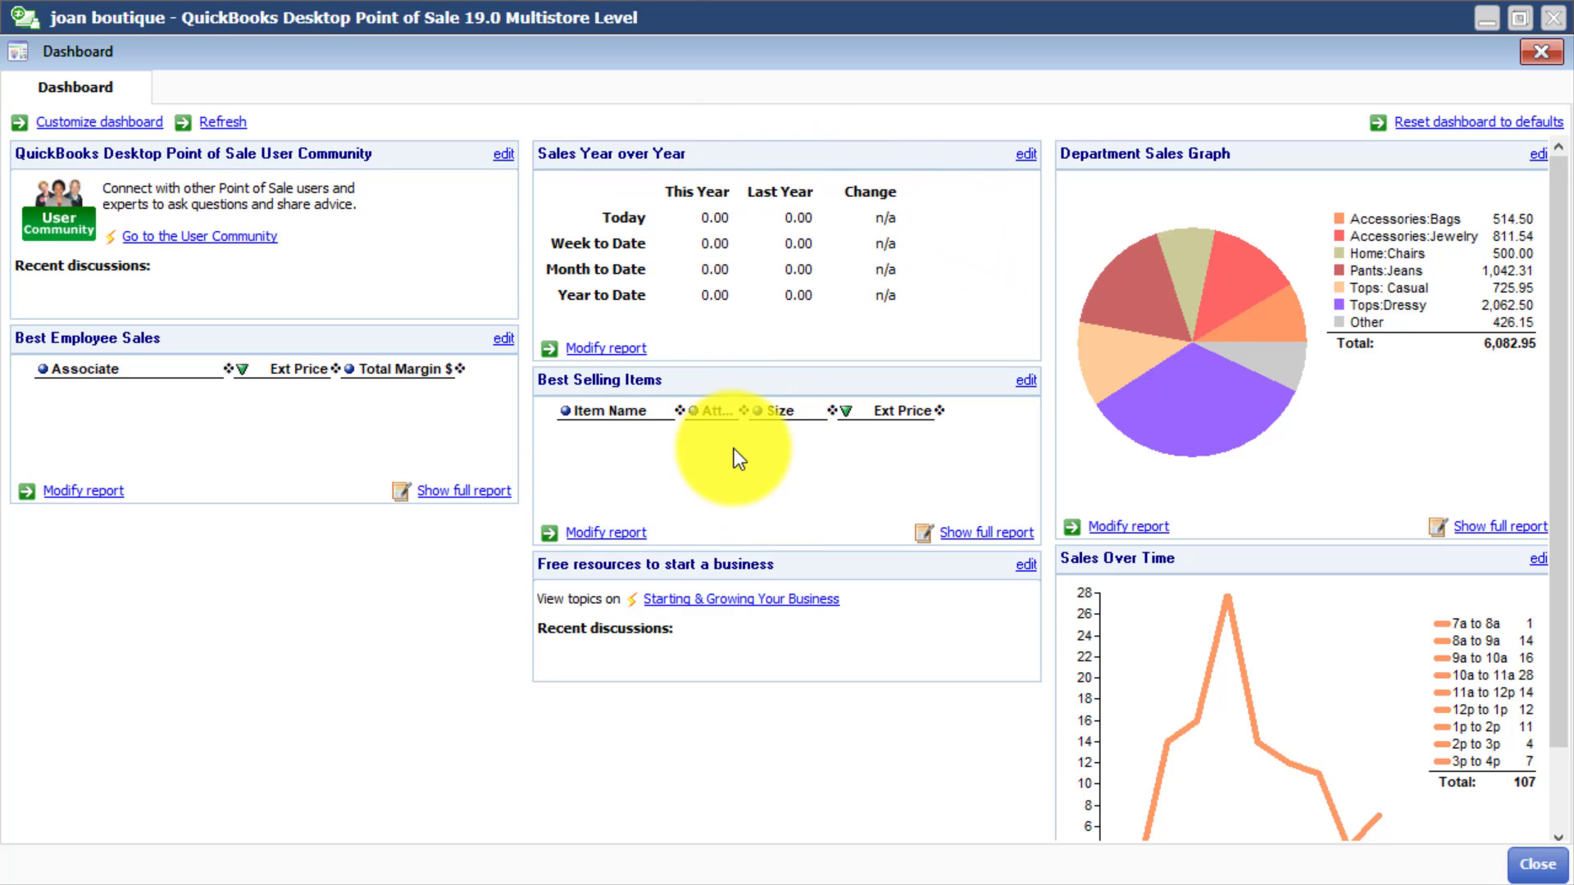
Check which measures the Sales Year over Year report can show and cancel without modifying it.
click(626, 359)
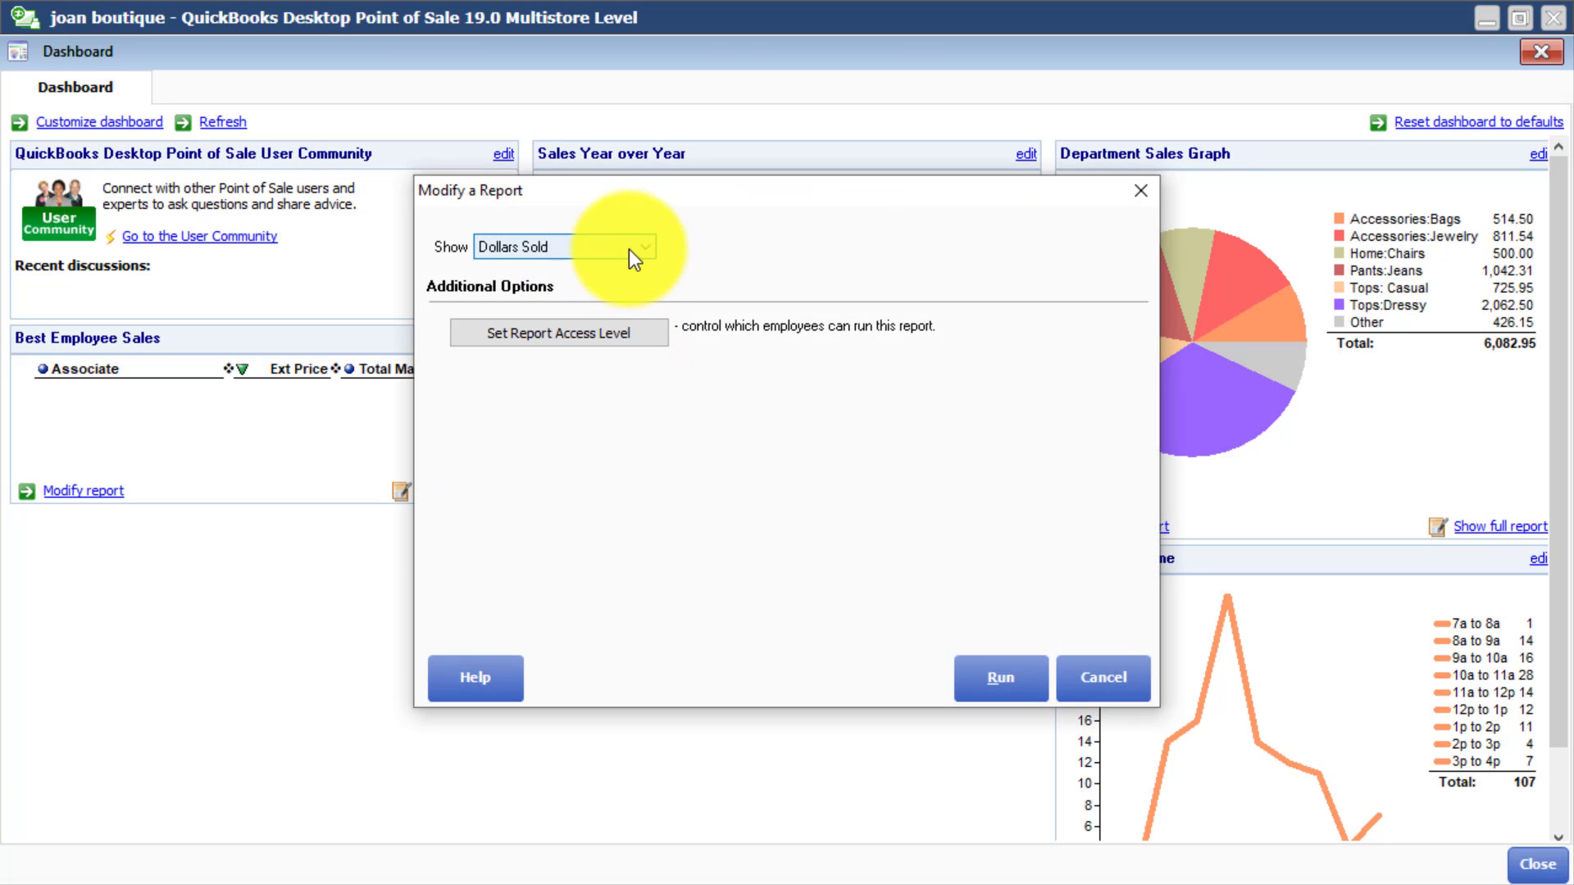
click(634, 244)
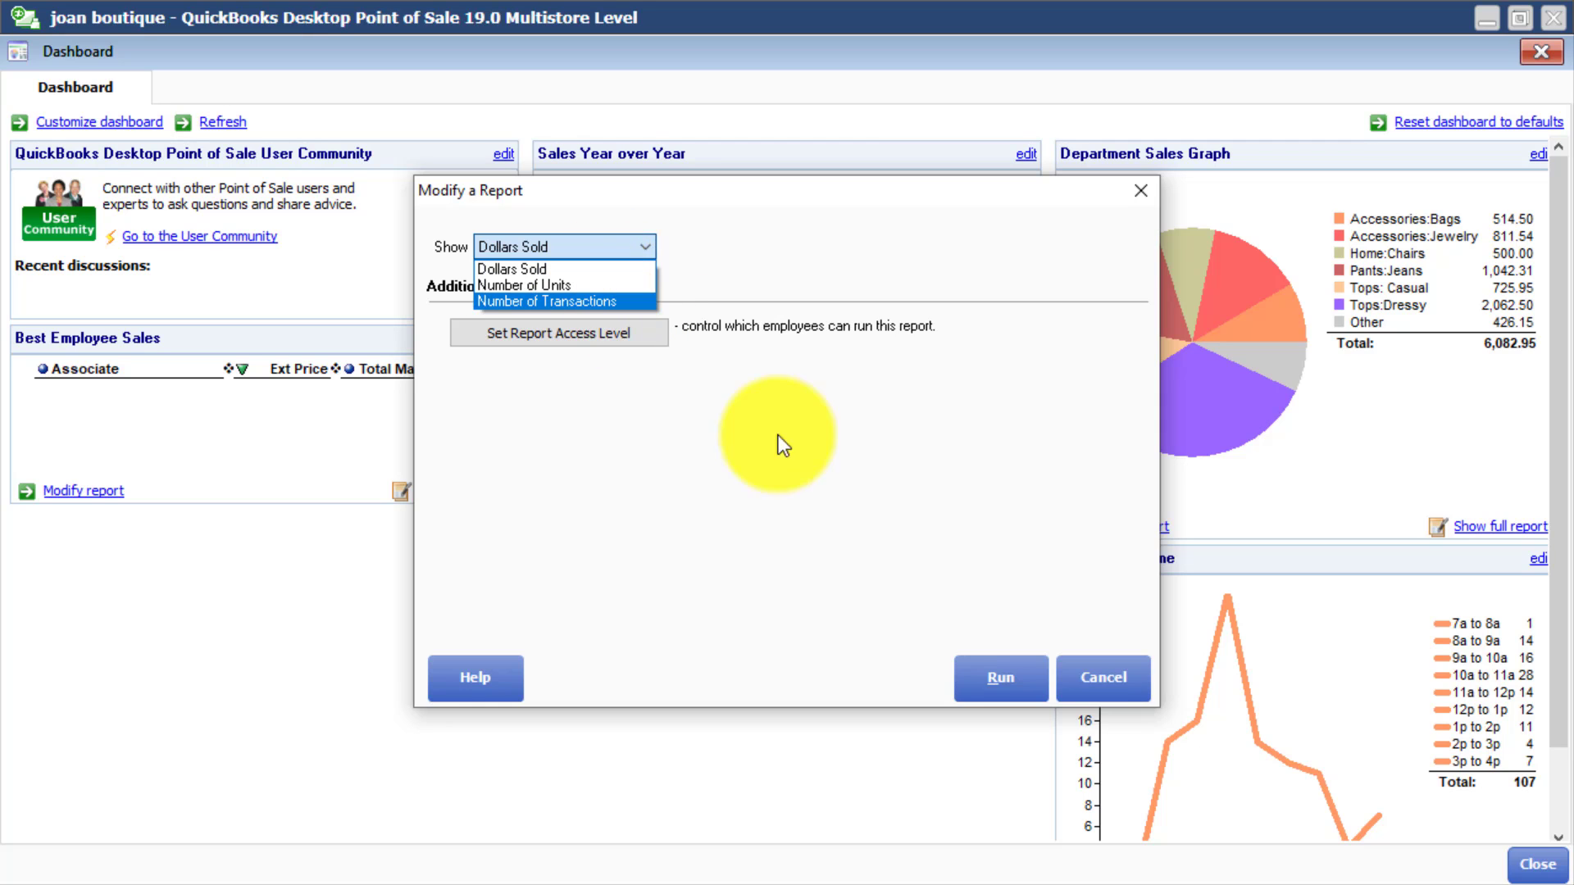
click(1081, 660)
click(1080, 660)
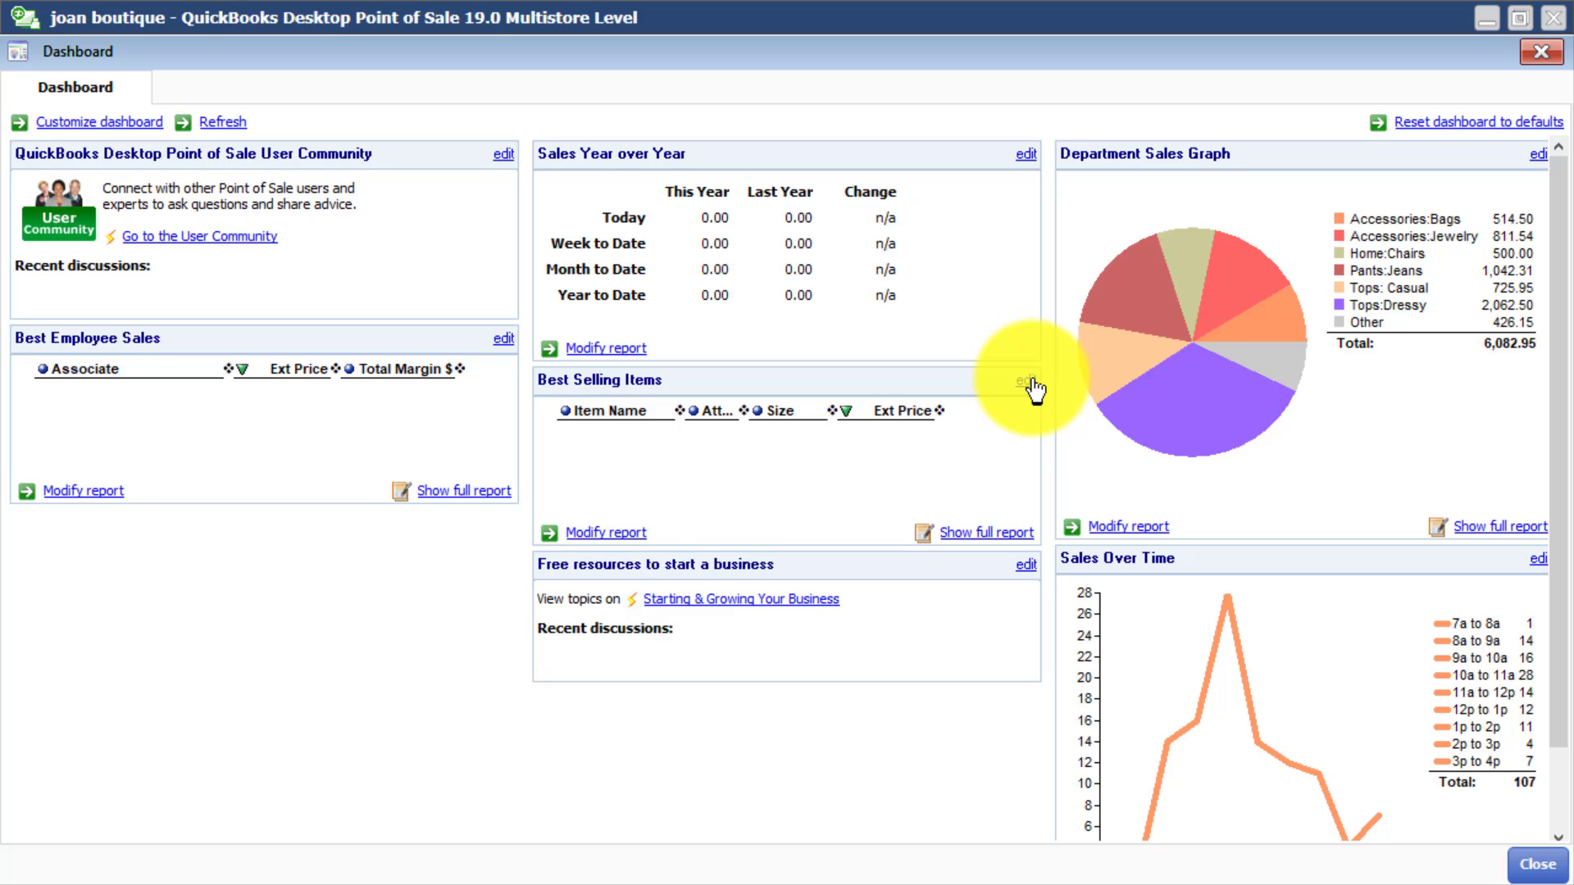
Set the date range of the dashboard's Best Selling Items report to Last 90 Days and save it.
click(1028, 382)
click(707, 402)
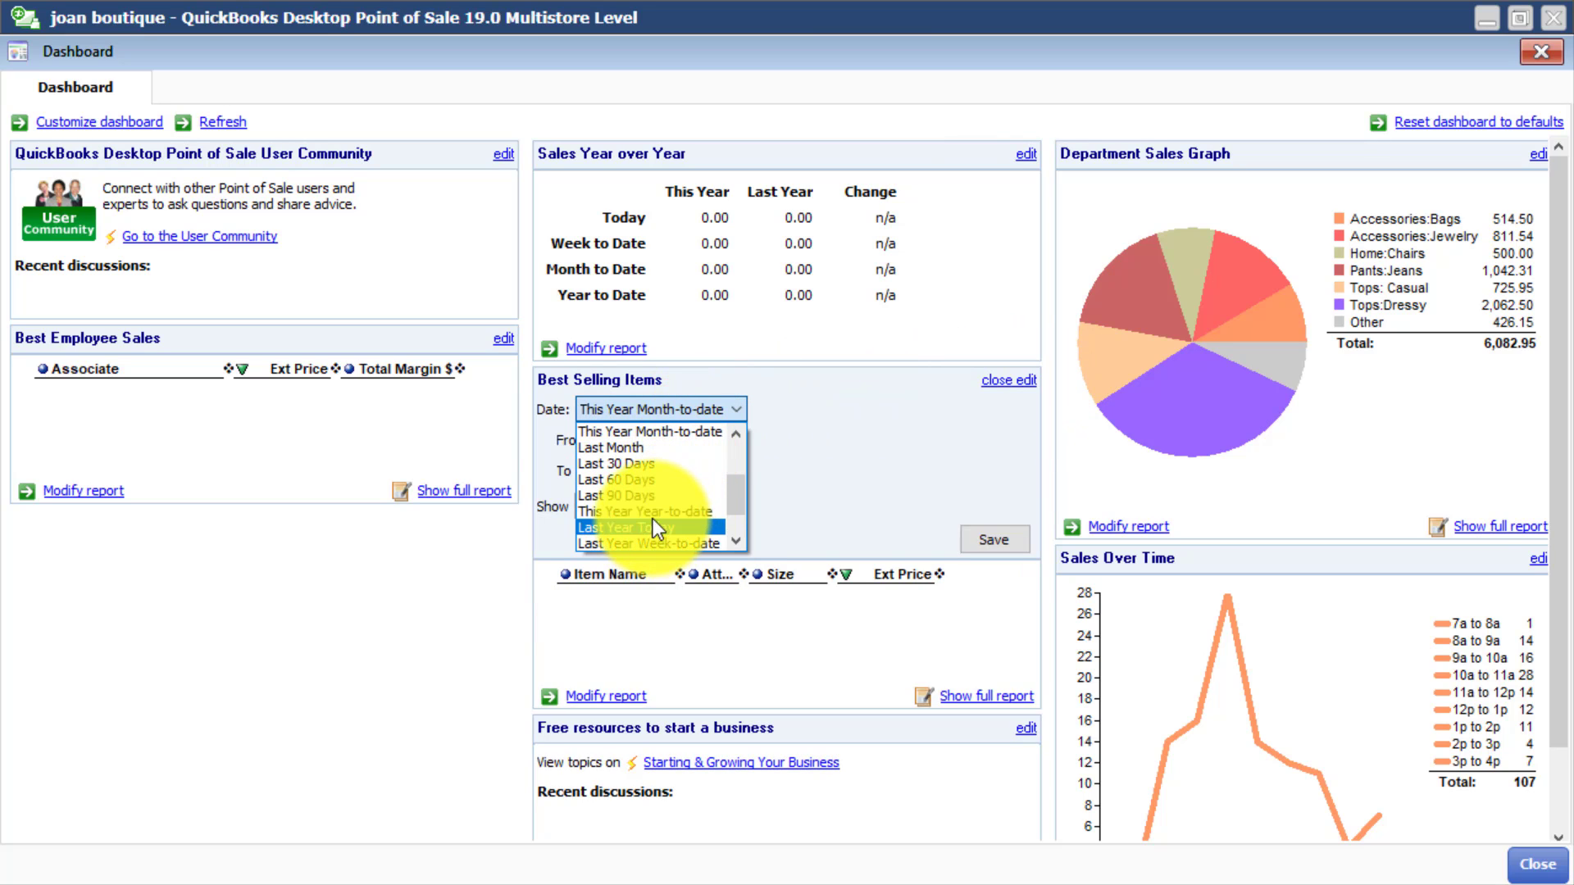
click(649, 495)
click(995, 542)
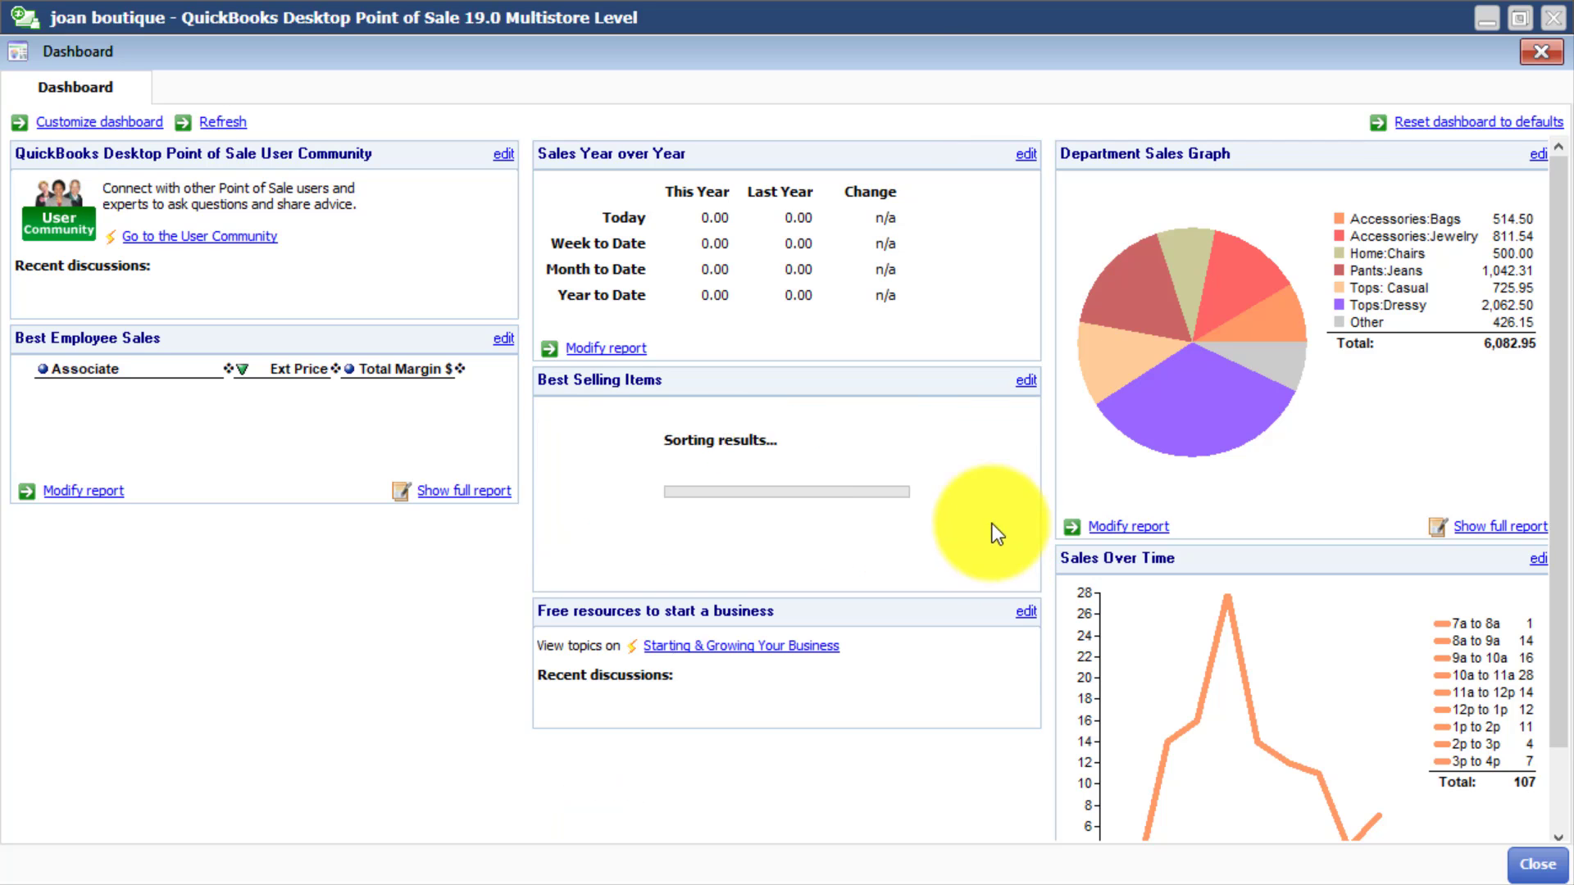
Set the Sales Year over Year report to show Number of Units, and check its modification options without running it.
click(1026, 154)
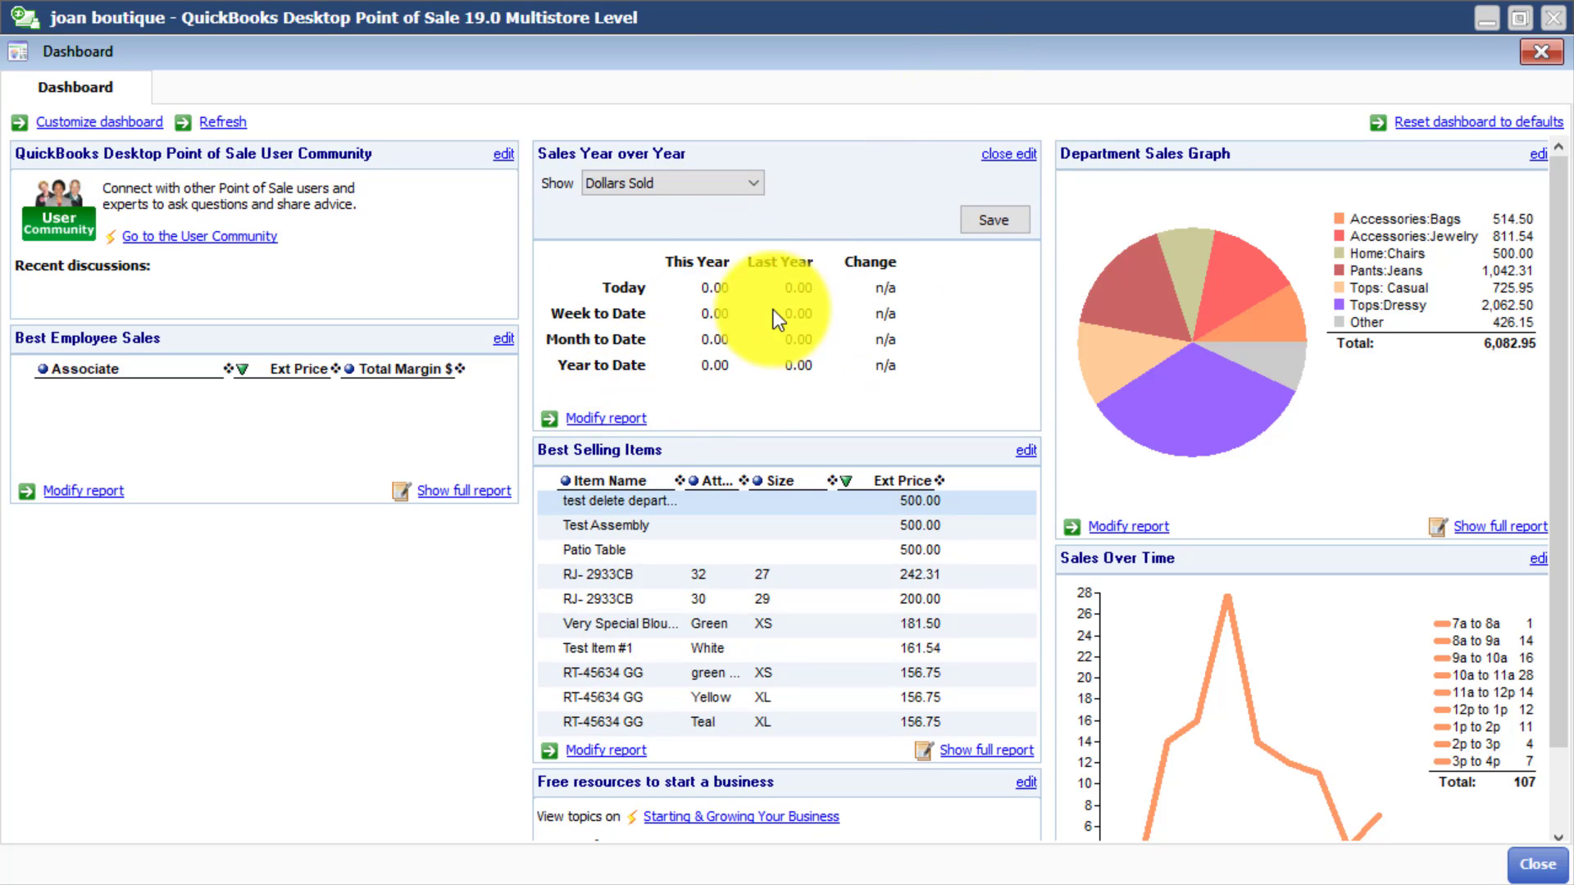
click(752, 183)
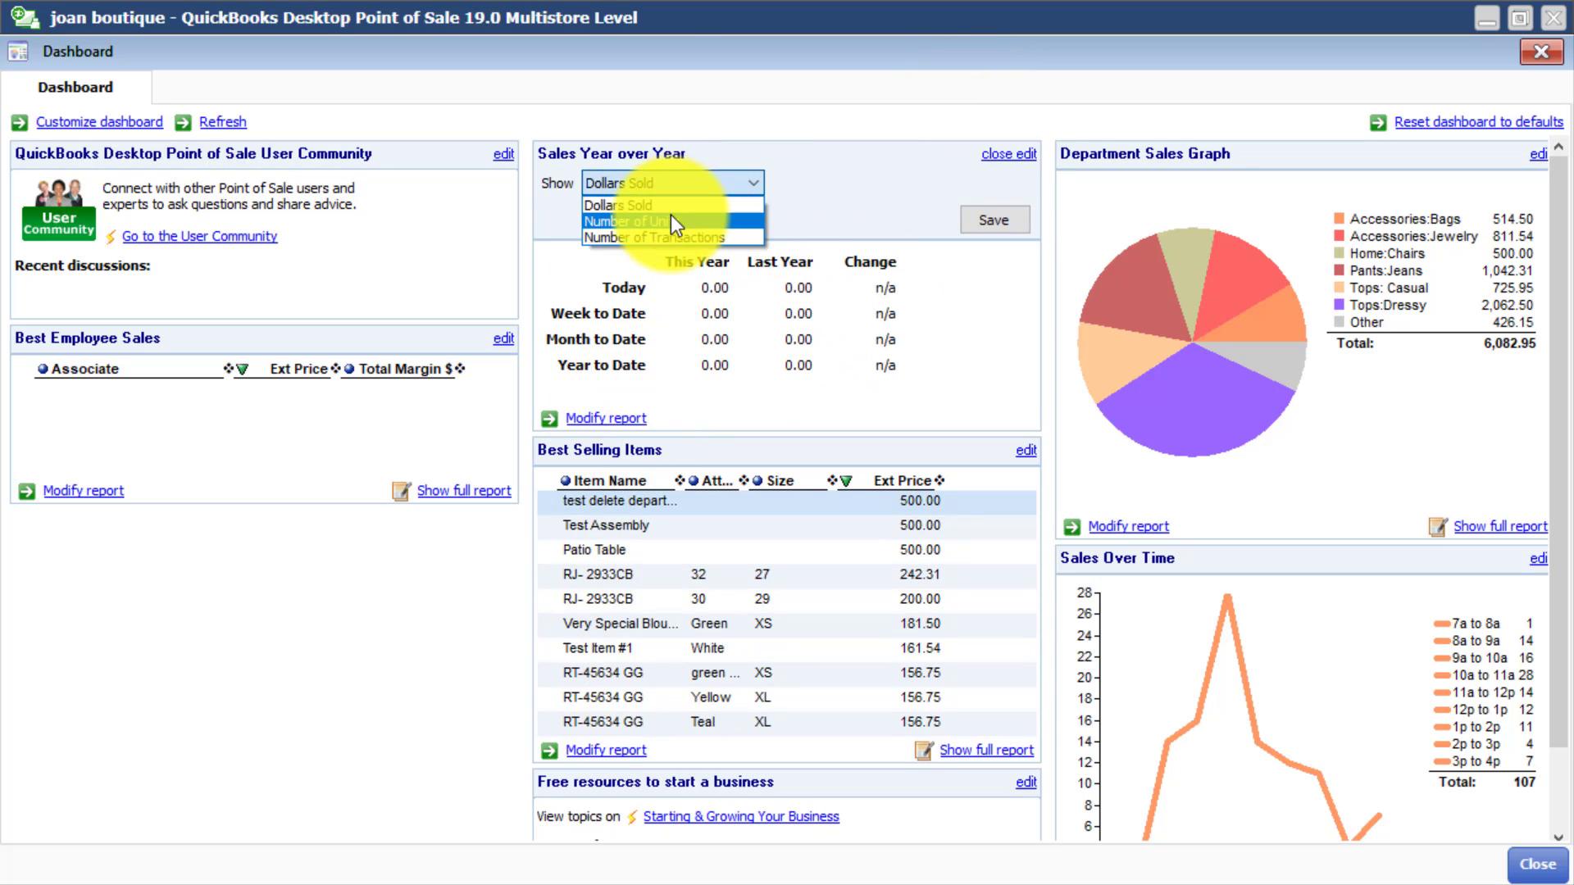
click(670, 220)
click(621, 418)
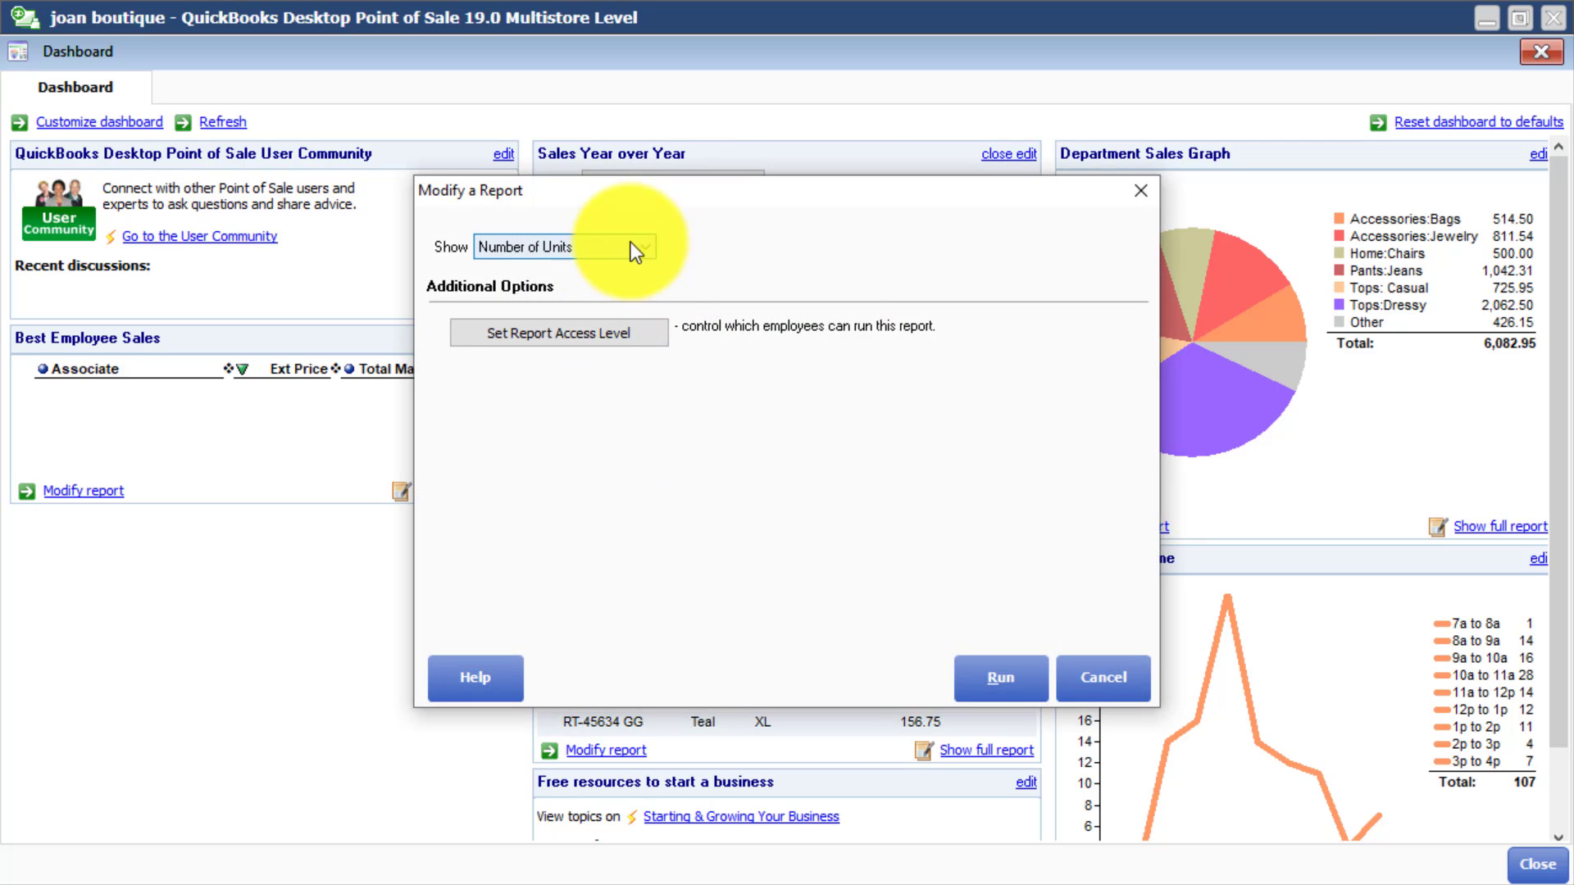
click(1098, 674)
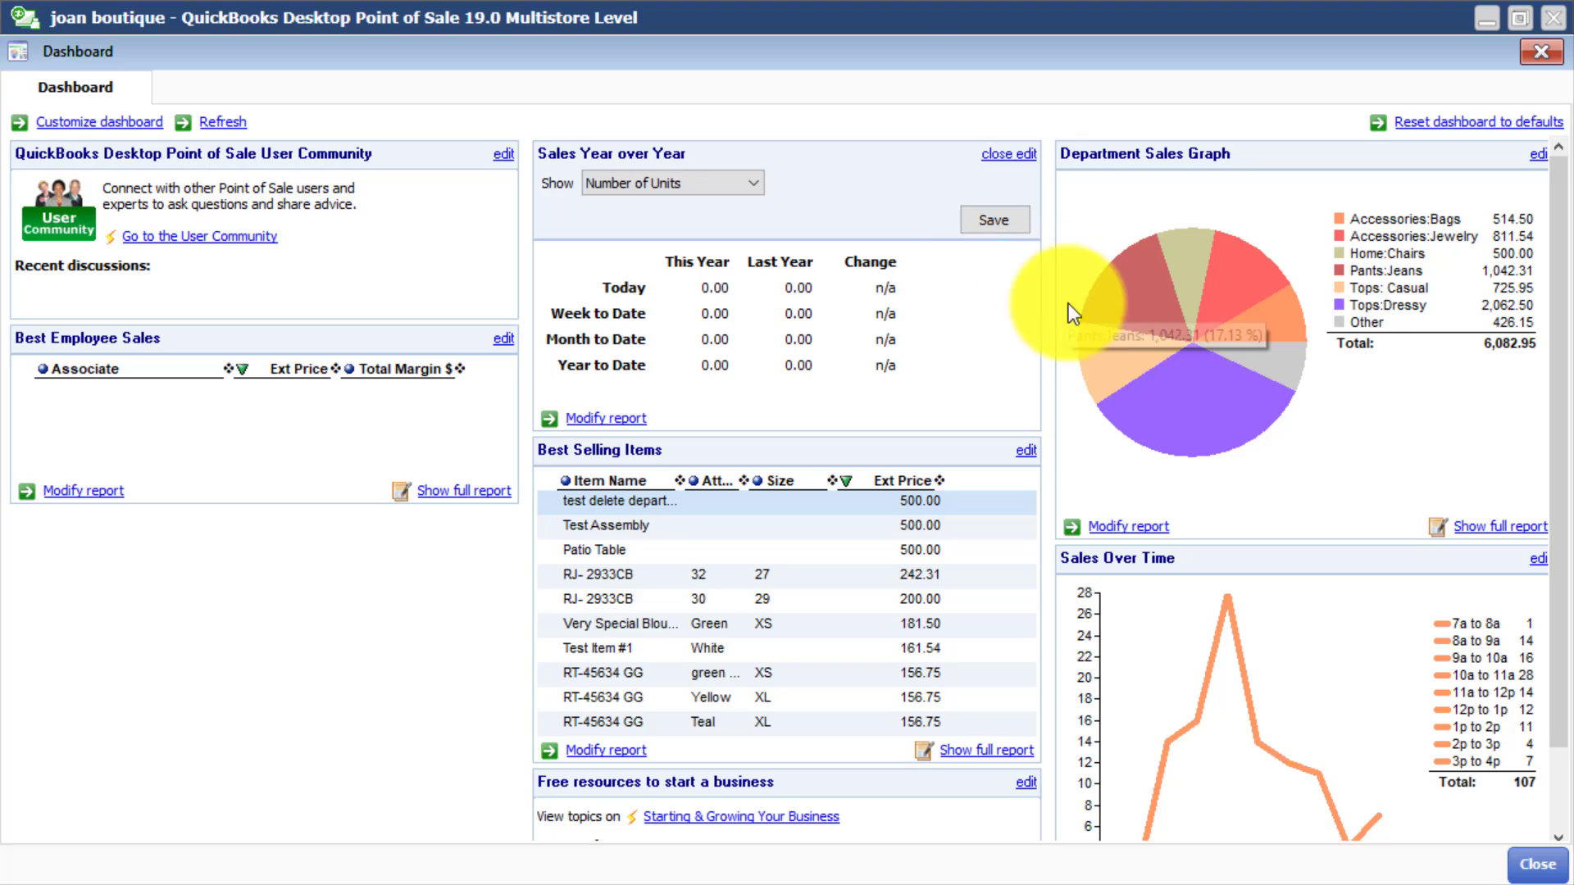
Open the customization options for the dashboard.
mouse_move(1172, 378)
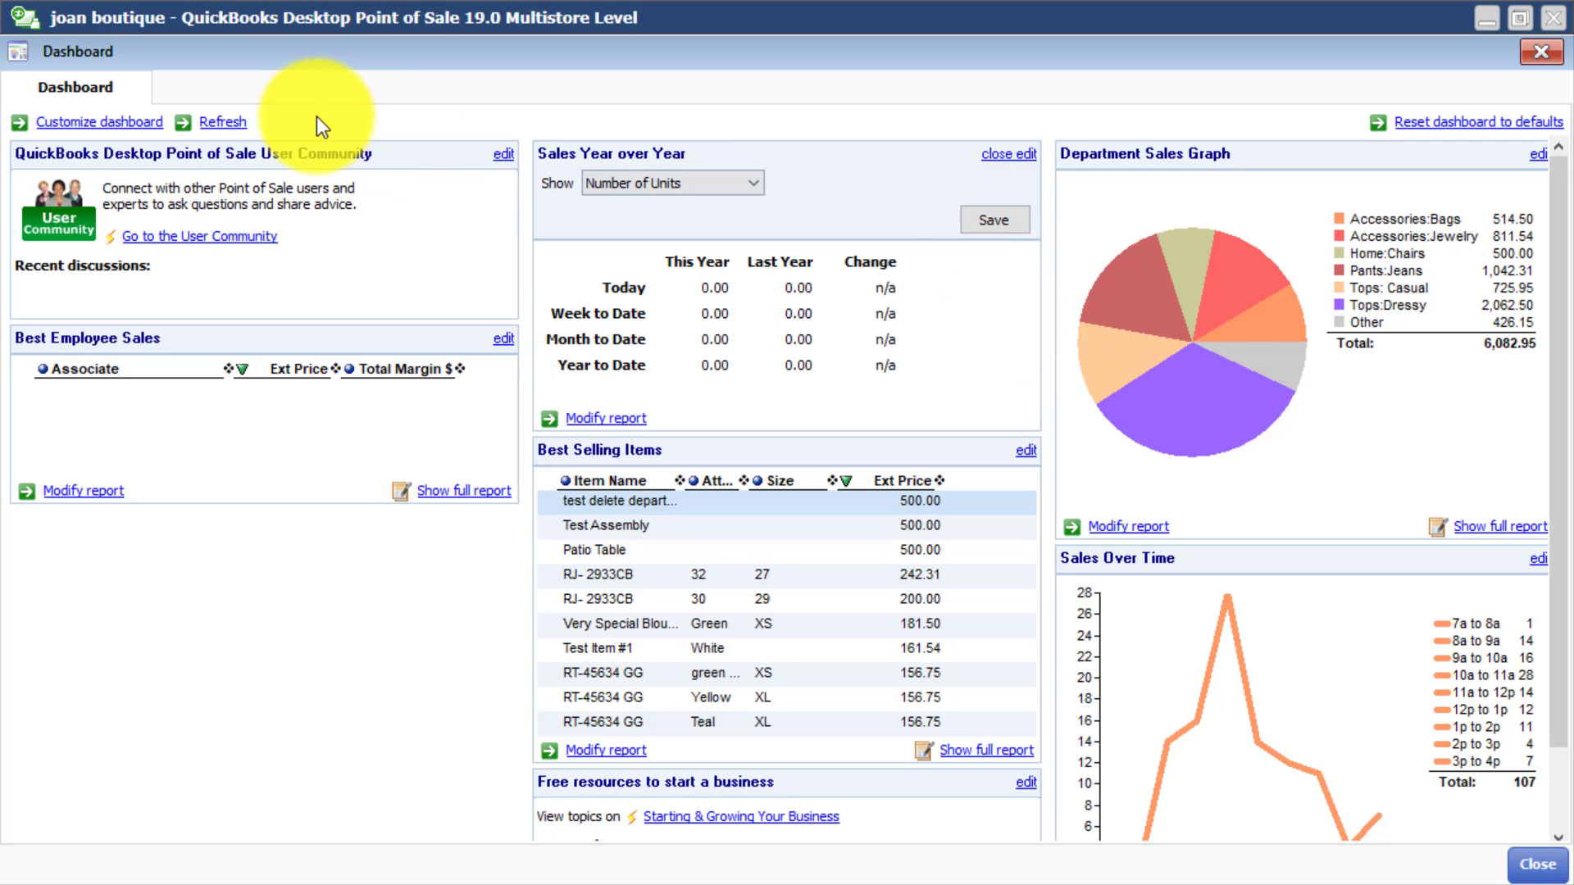
click(135, 127)
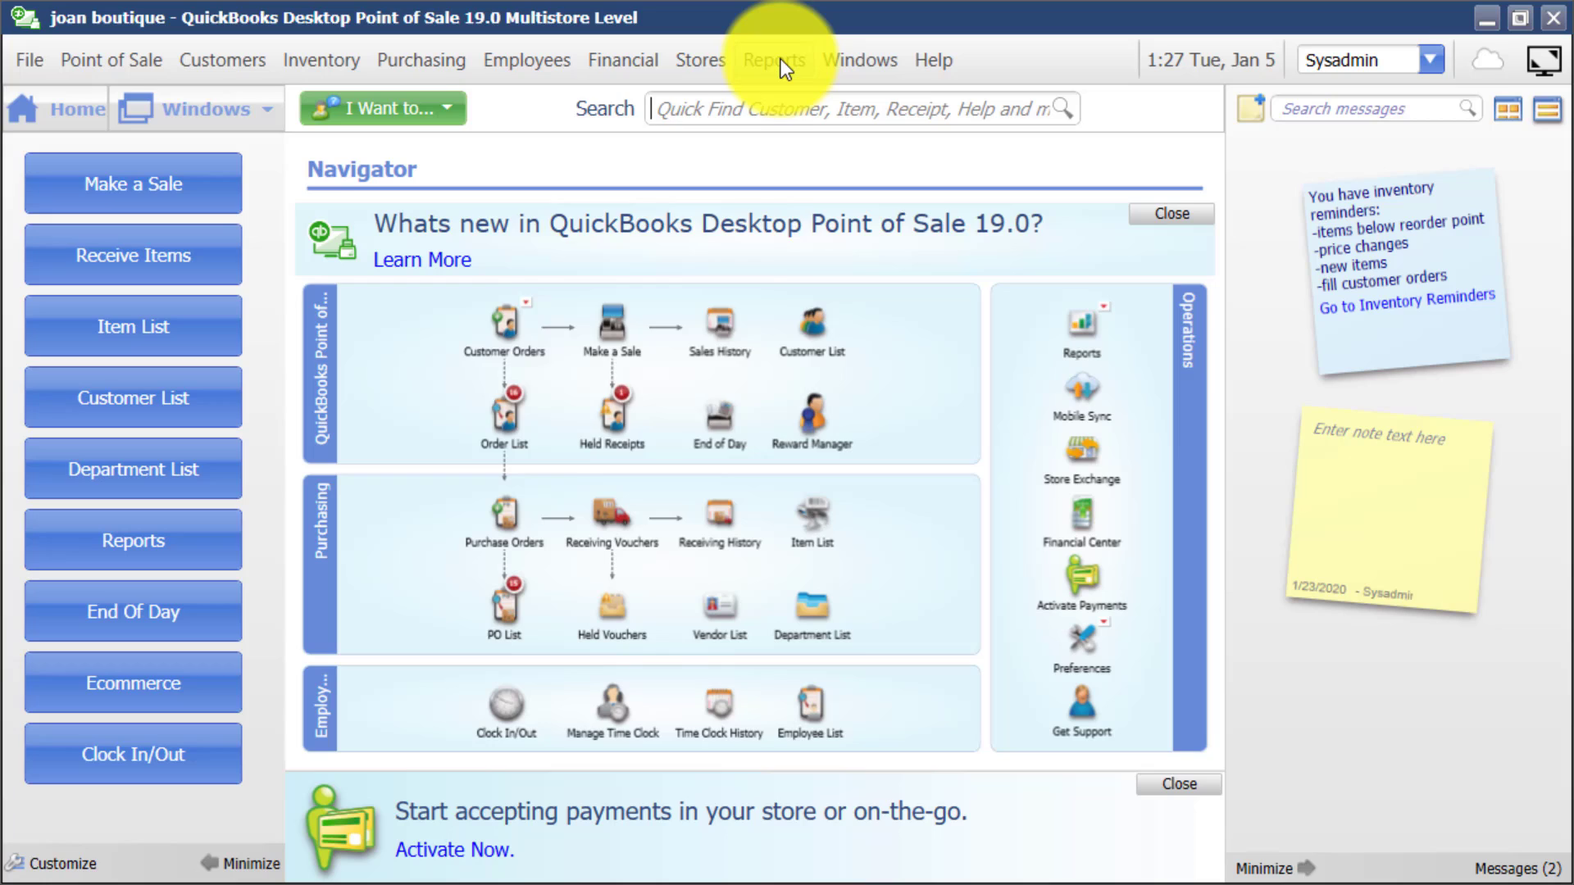
Display the available report commands and categories from the home screen.
click(779, 60)
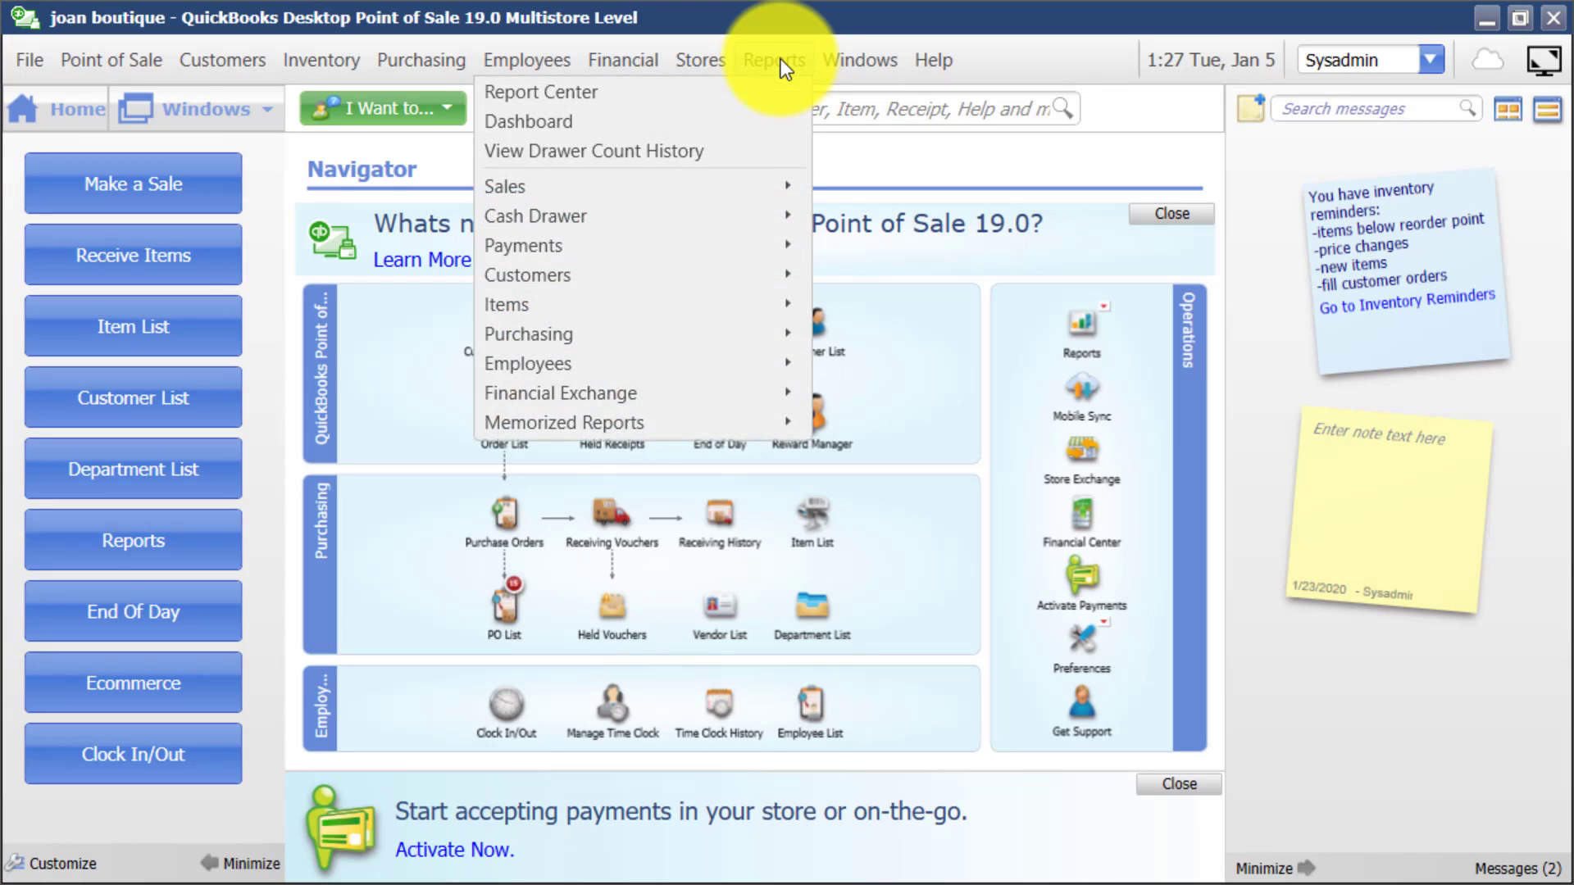